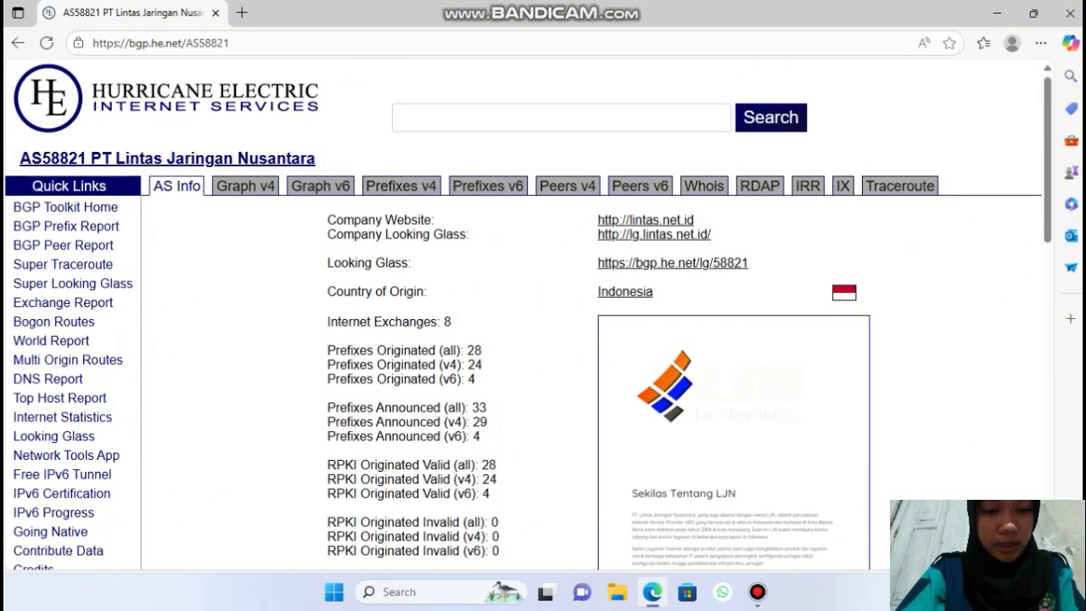
- Examine the IPv4 route propagation graph of AS58821
left_click(245, 186)
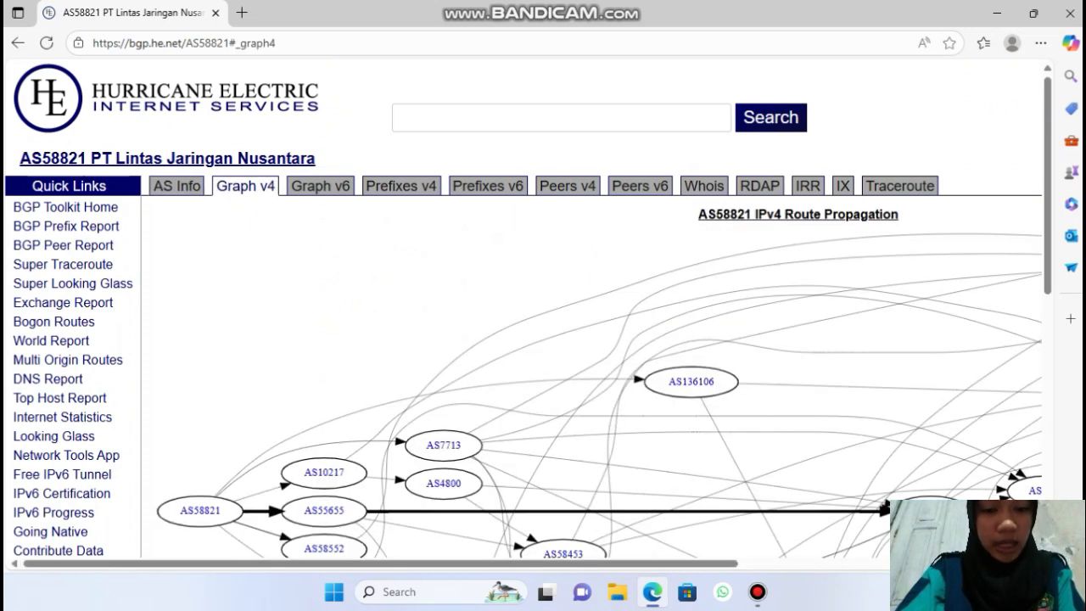
scroll(526, 315, "down", 3)
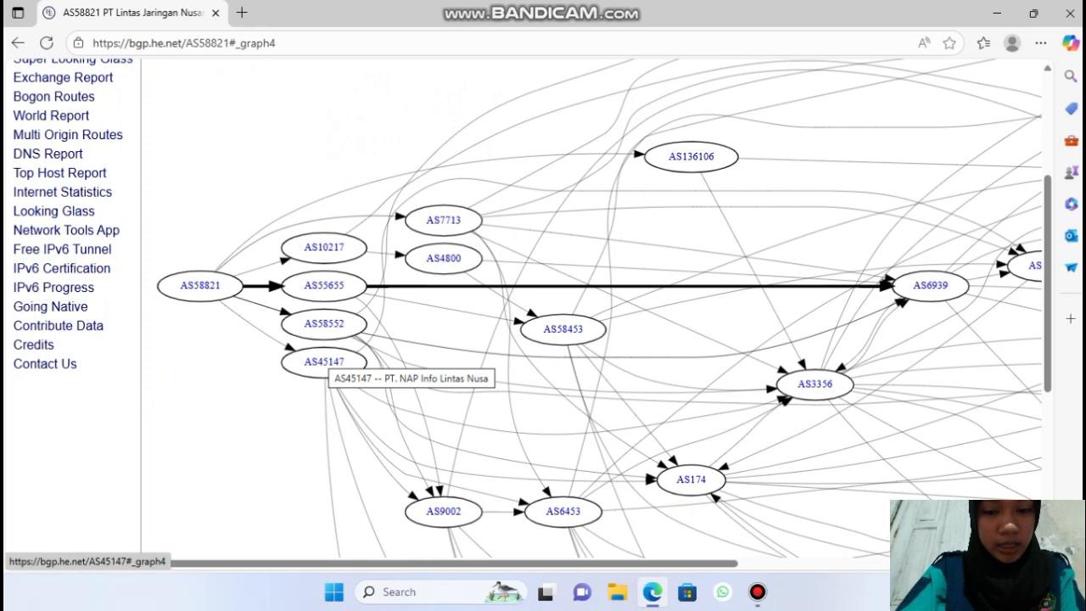
scroll(522, 313, "right", 5)
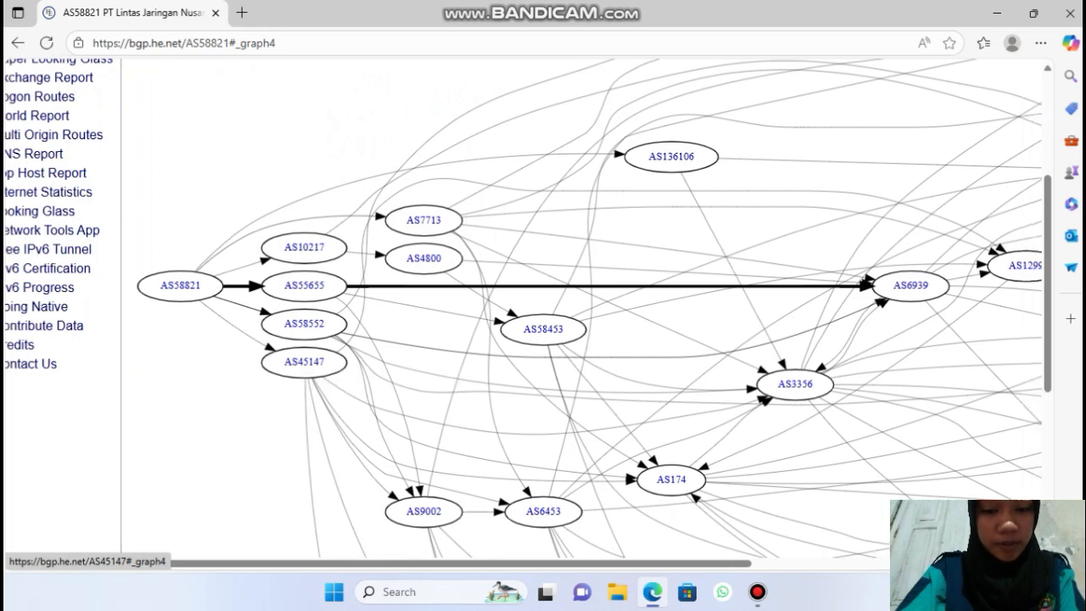
scroll(522, 313, "left", 5)
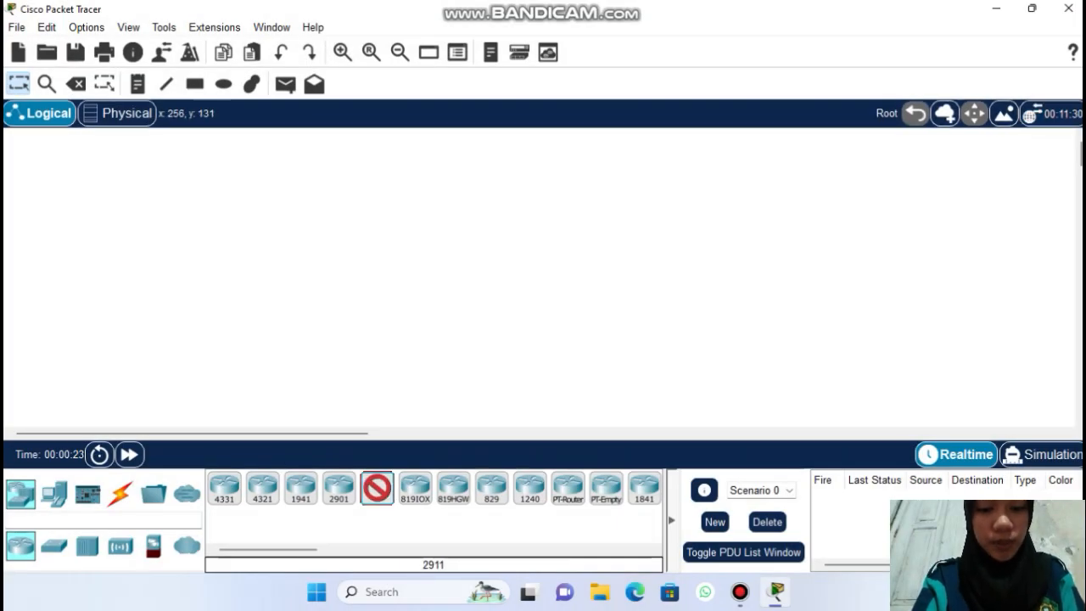
- In Cisco Packet Tracer, place two 2911 routers side by side and one PC below each router
left_click(131, 191)
left_click(376, 487)
left_click(447, 196)
left_click(53, 493)
left_click(224, 488)
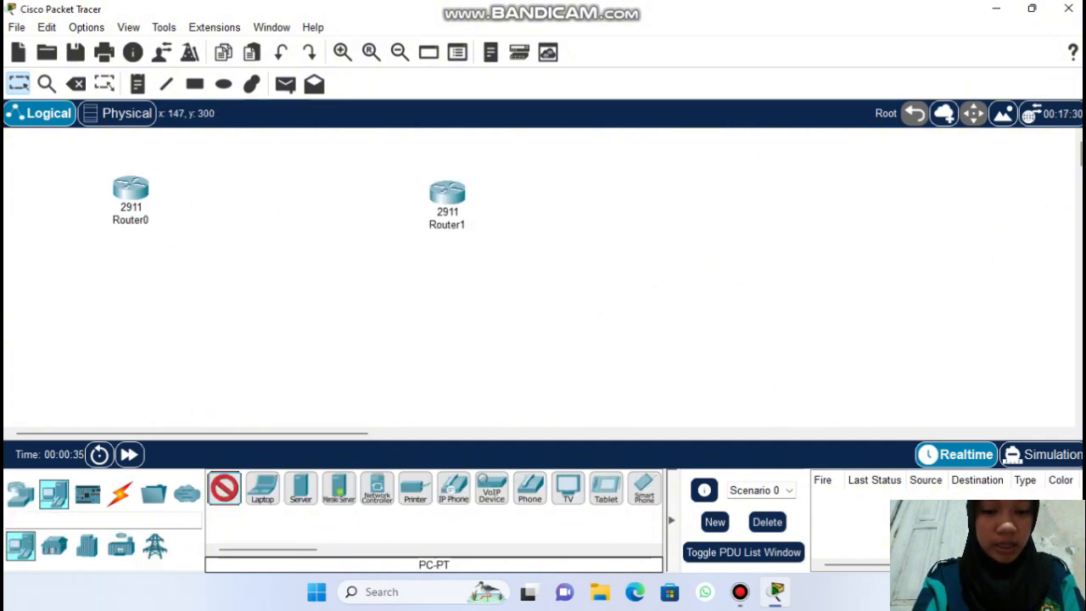
left_click(118, 369)
left_click(224, 488)
left_click(452, 369)
- Cable Router0 to Router1, Router0 to PC0 and Router1 to PC1 using the automatically chosen connection type
left_click(120, 495)
left_click(130, 191)
left_click(447, 193)
left_click(225, 488)
left_click(131, 191)
left_click(118, 369)
left_click(224, 488)
left_click(447, 193)
left_click(452, 369)
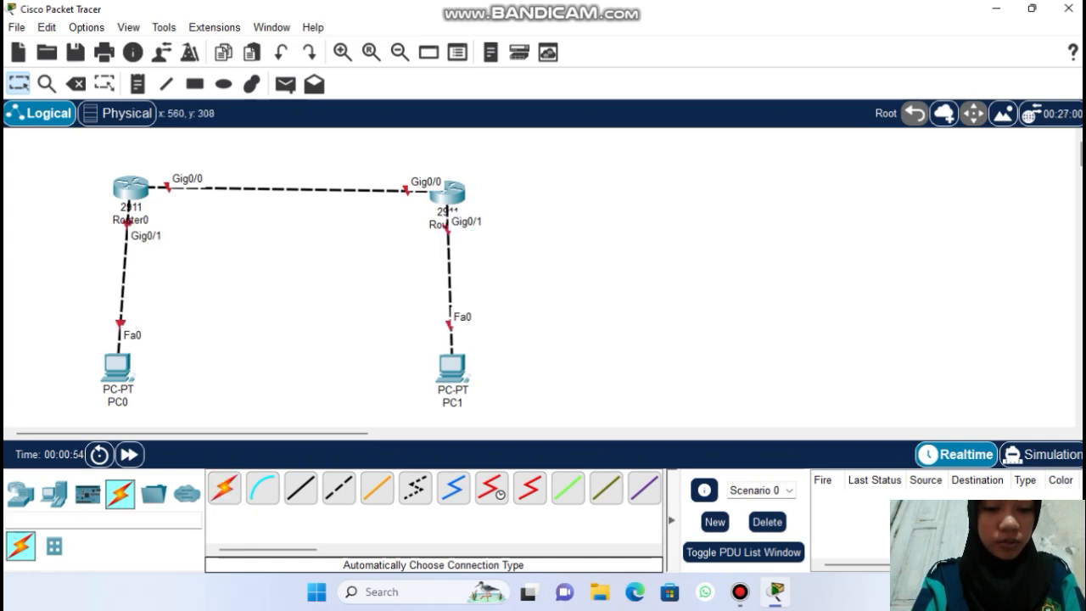
- Add the notes 10.10.10.1/30 above Router0's Gig0/0 port and 10.10.10.2/30 above Router1's Gig0/0 port
left_click(138, 83)
left_click(159, 159)
type("1")
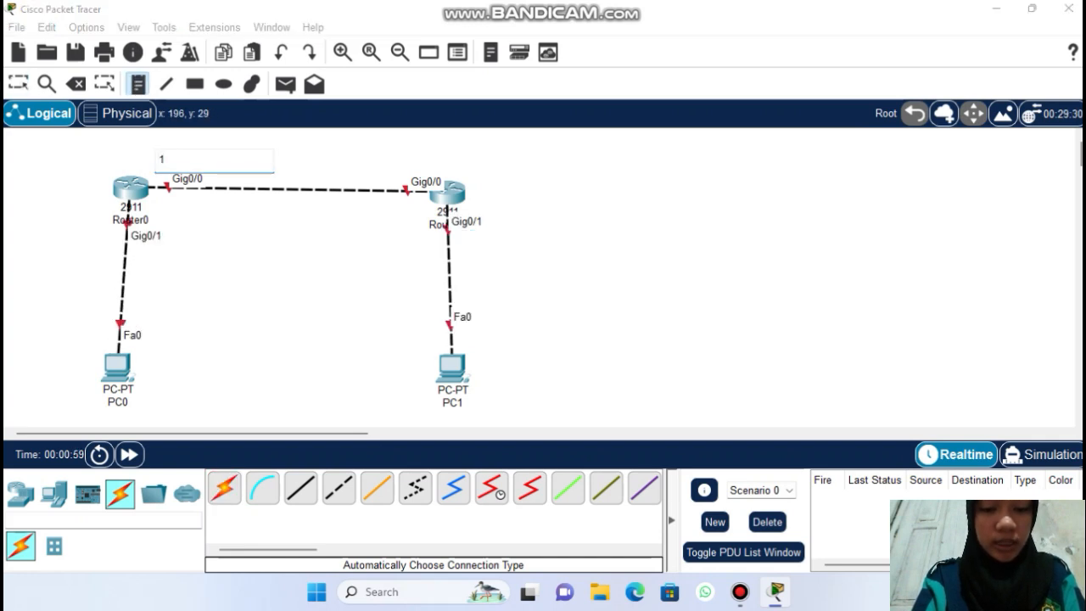
type("0.10.10.1/30")
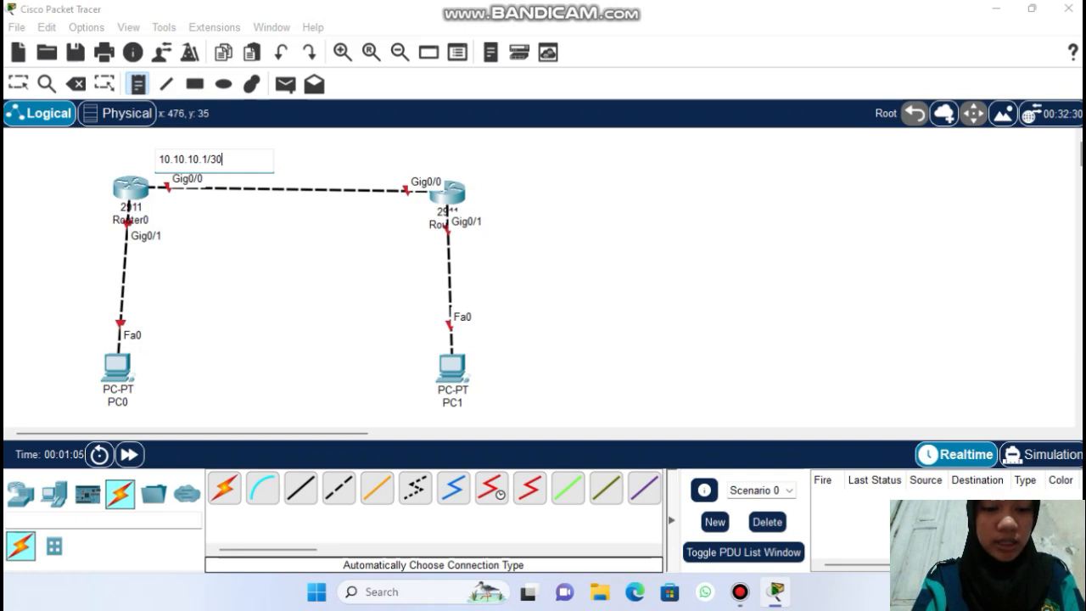
left_click(381, 159)
type("10.10.10.2/")
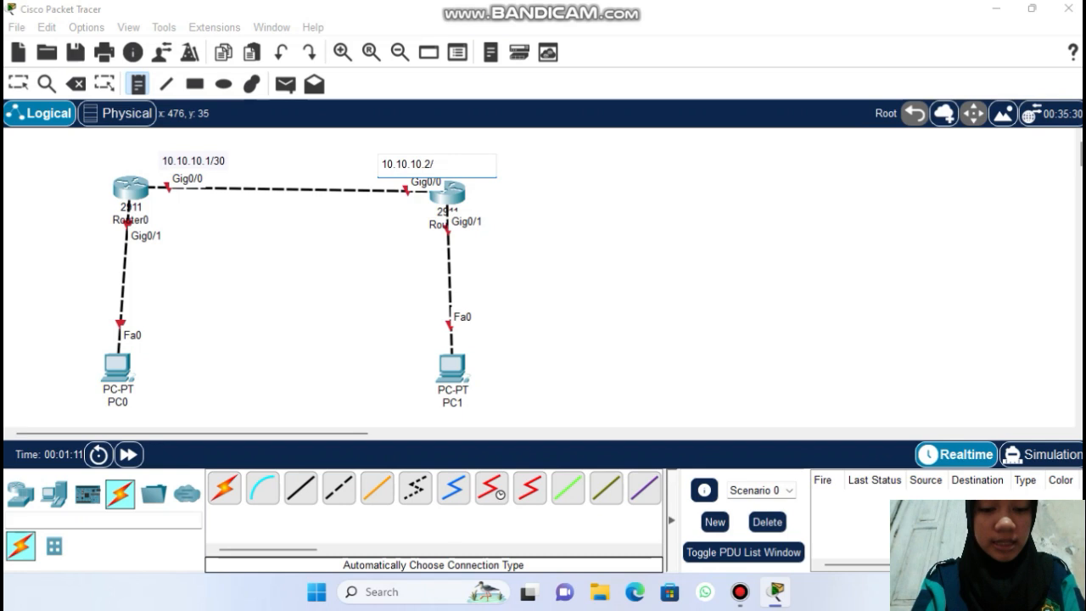
type("30")
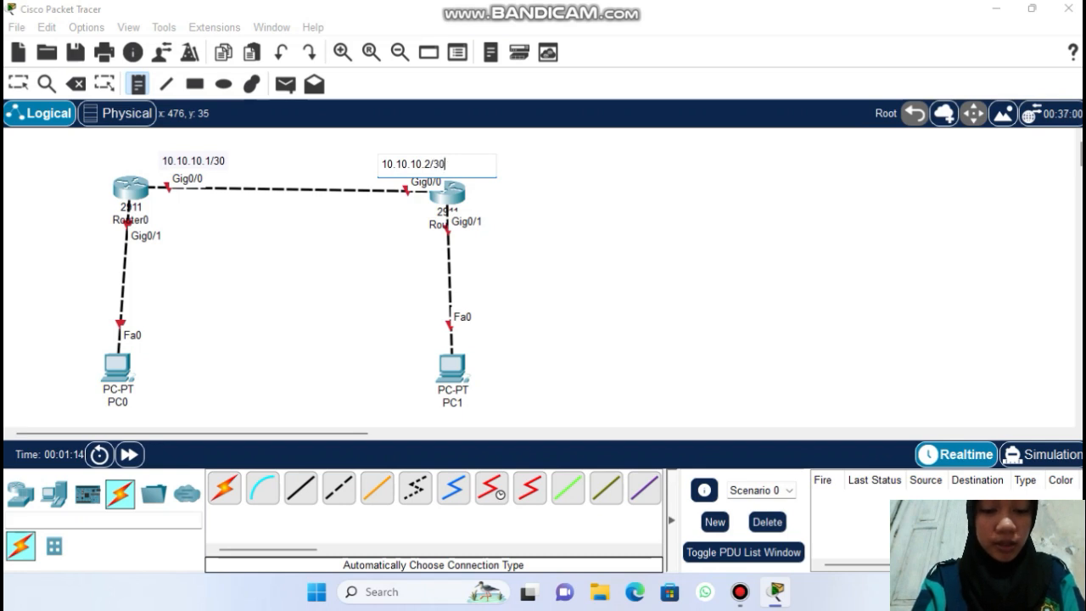
- Add the notes 192.168.1.1/24 below Router0's Gig0/1 port and 192.168.1.2/24 beside PC0
left_click(160, 264)
type("192.168.1.1/24")
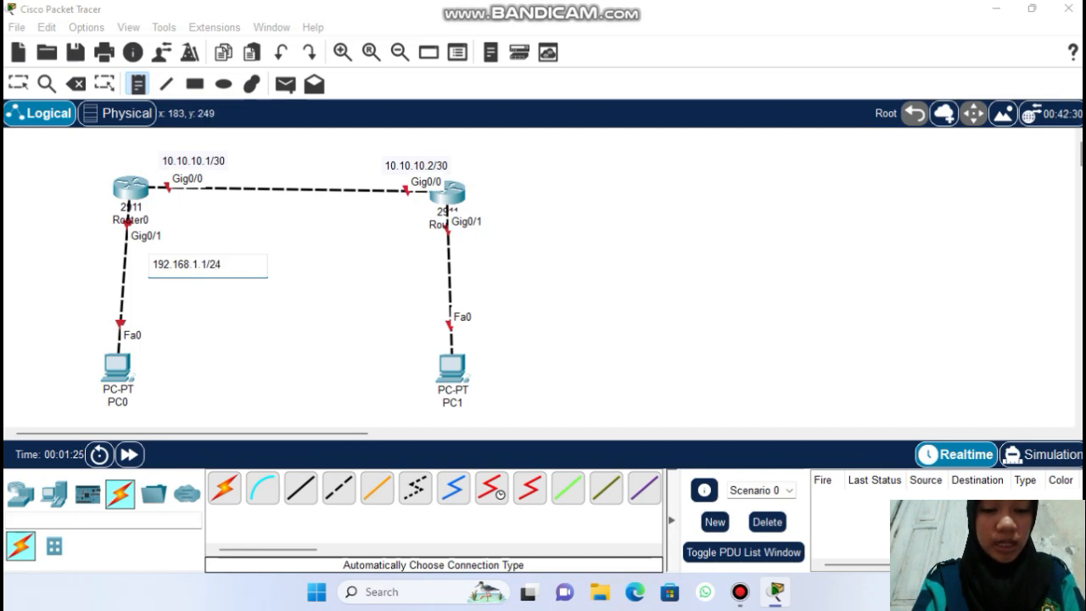
left_click(161, 387)
type("192.168")
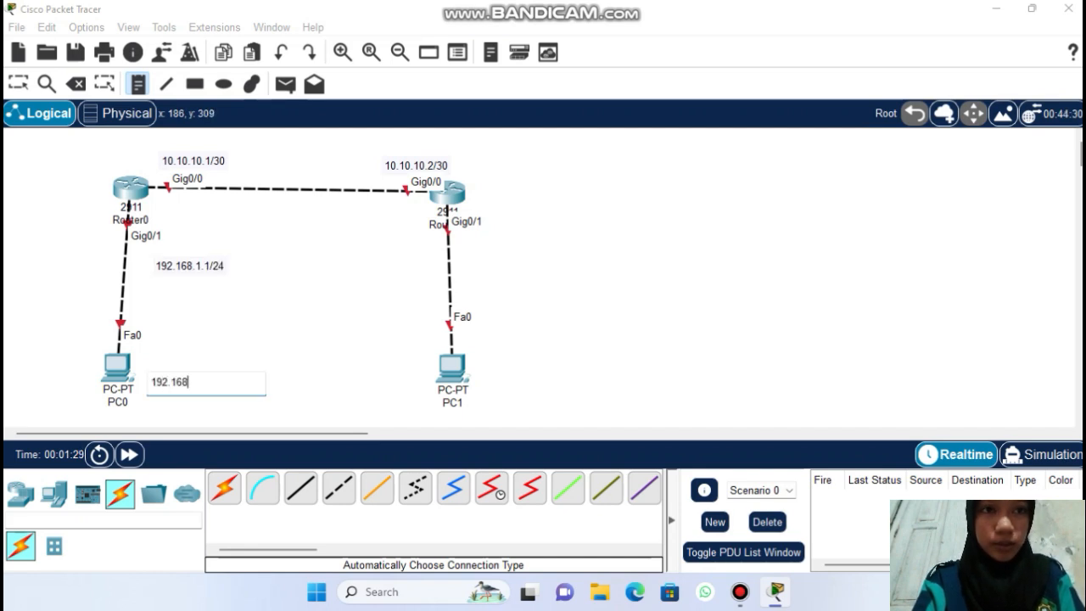
type(".1.2/24")
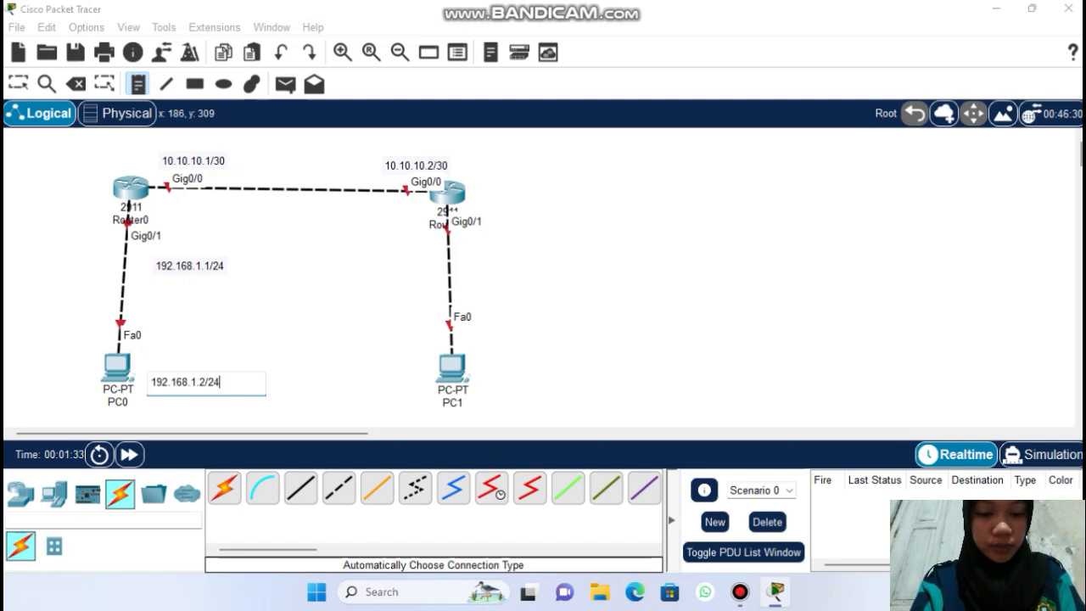
- Add the notes 192.168.2.1/24 below Router1's Gig0/1 port and 192.168.2.2/24 beside PC1
left_click(495, 252)
type("192.168.2.1/24")
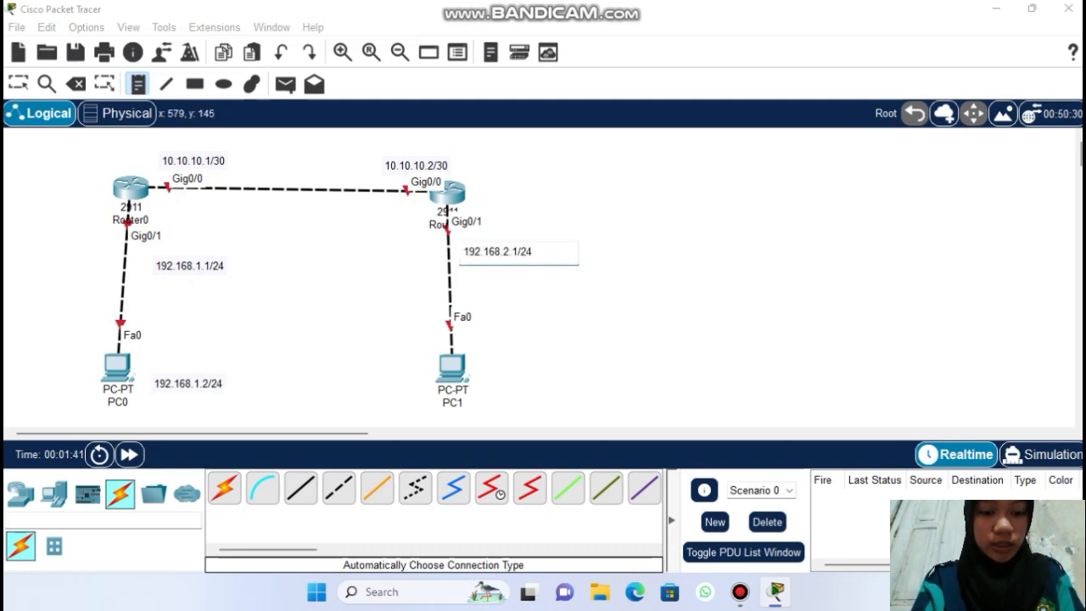
left_click(477, 384)
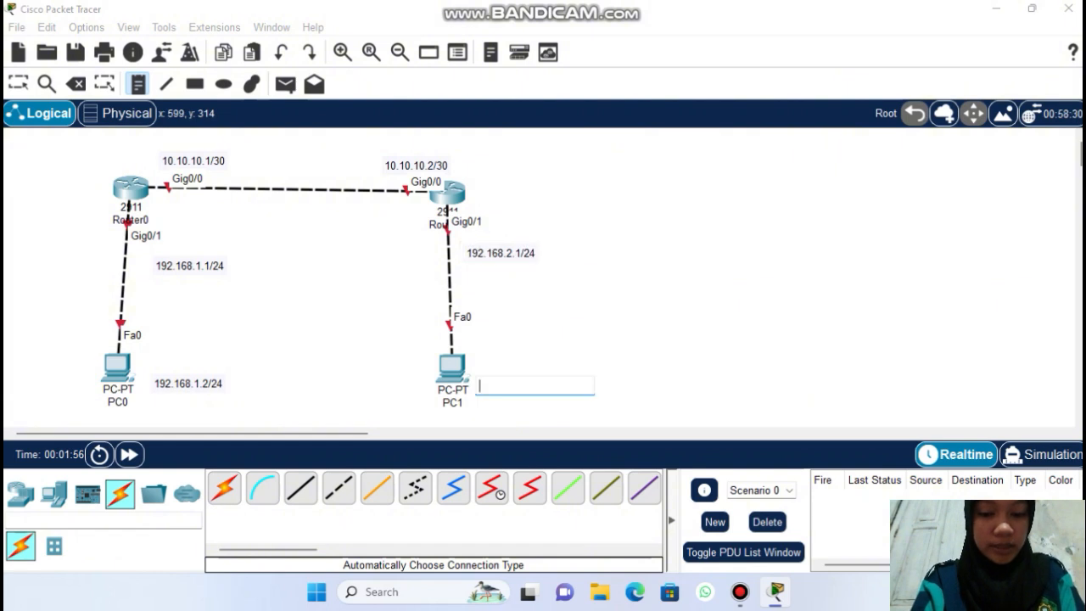
type("192.168.2.2/24")
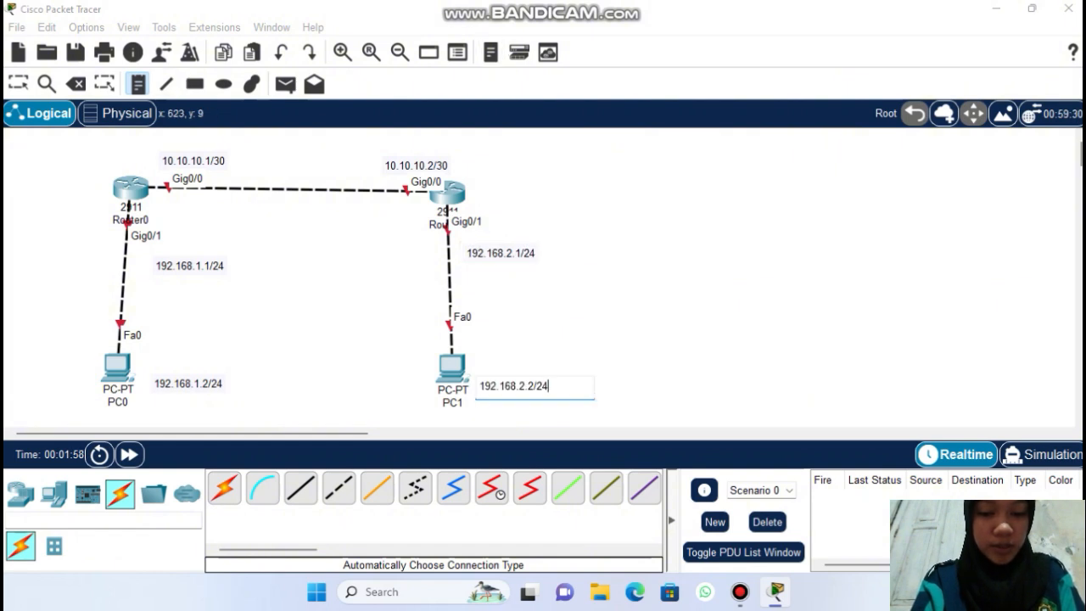
left_click(18, 83)
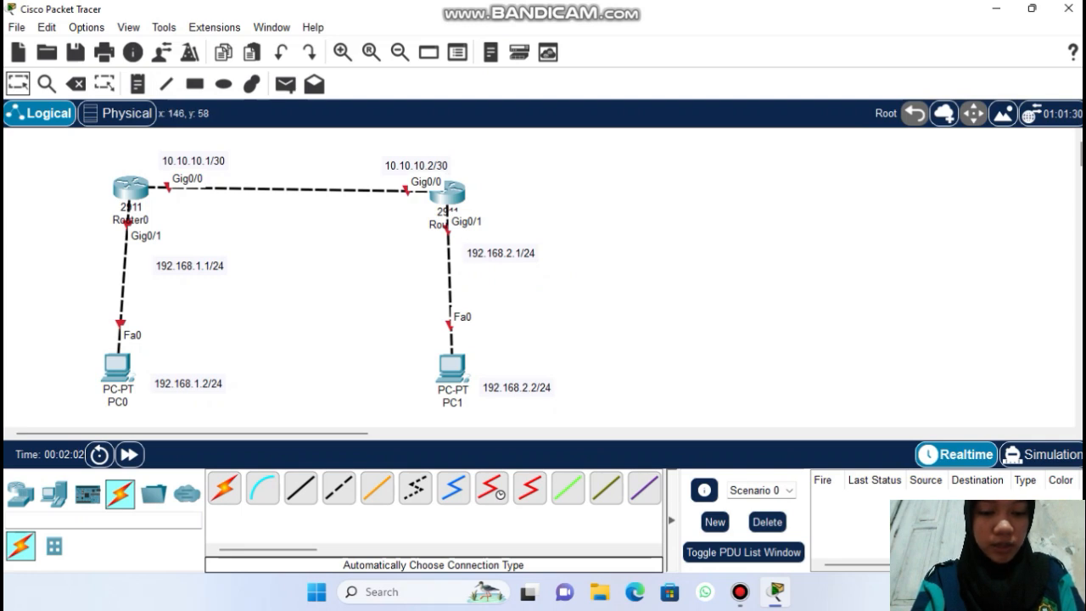
- Open Router0's command line and enter global configuration mode with en and conf t
left_click(138, 188)
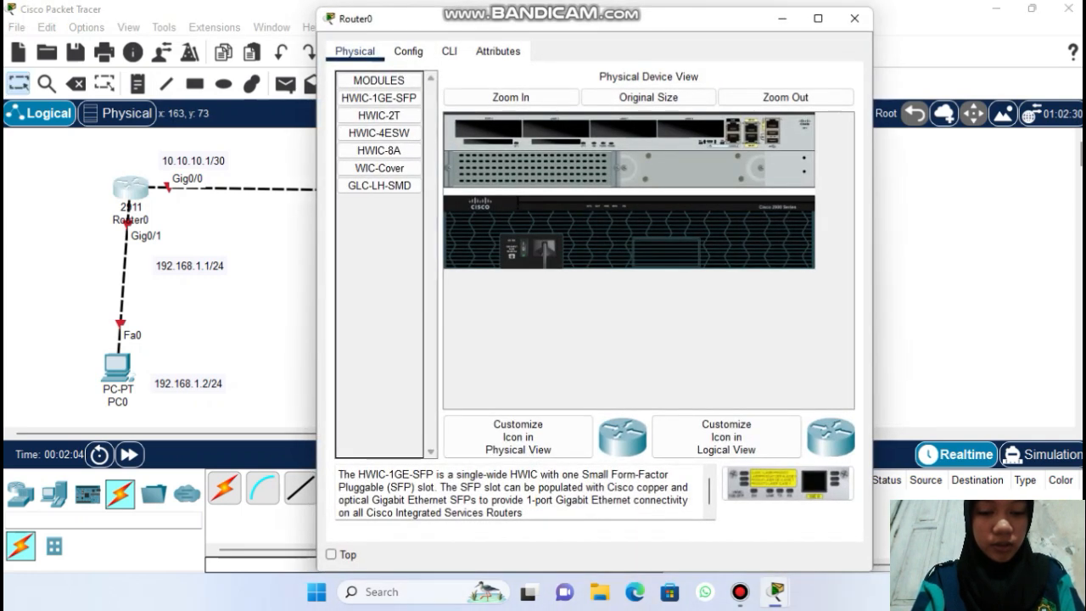
left_click(408, 51)
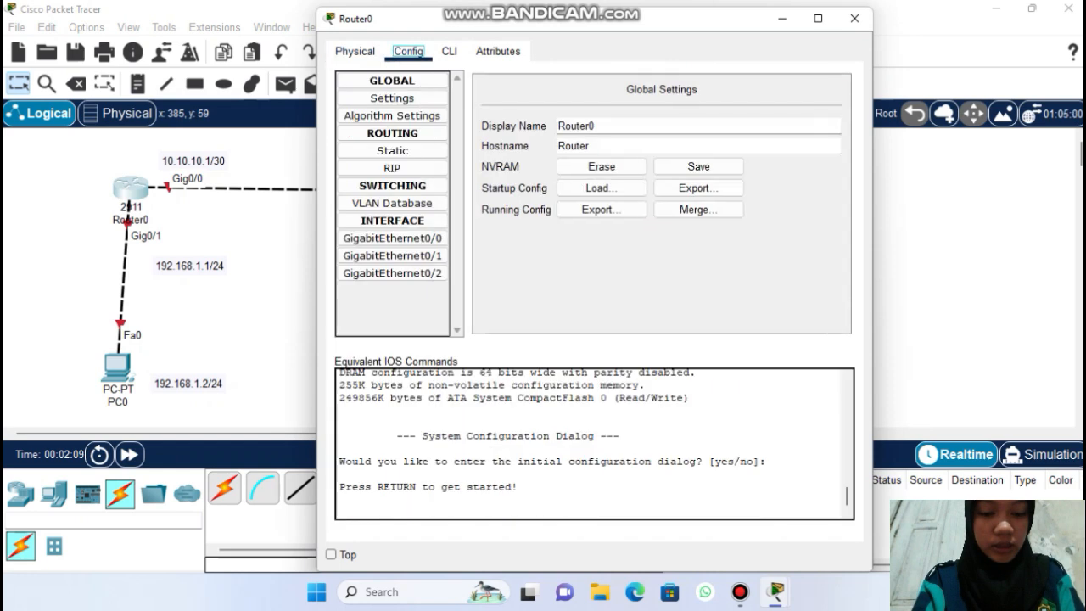
left_click(449, 51)
key("Return")
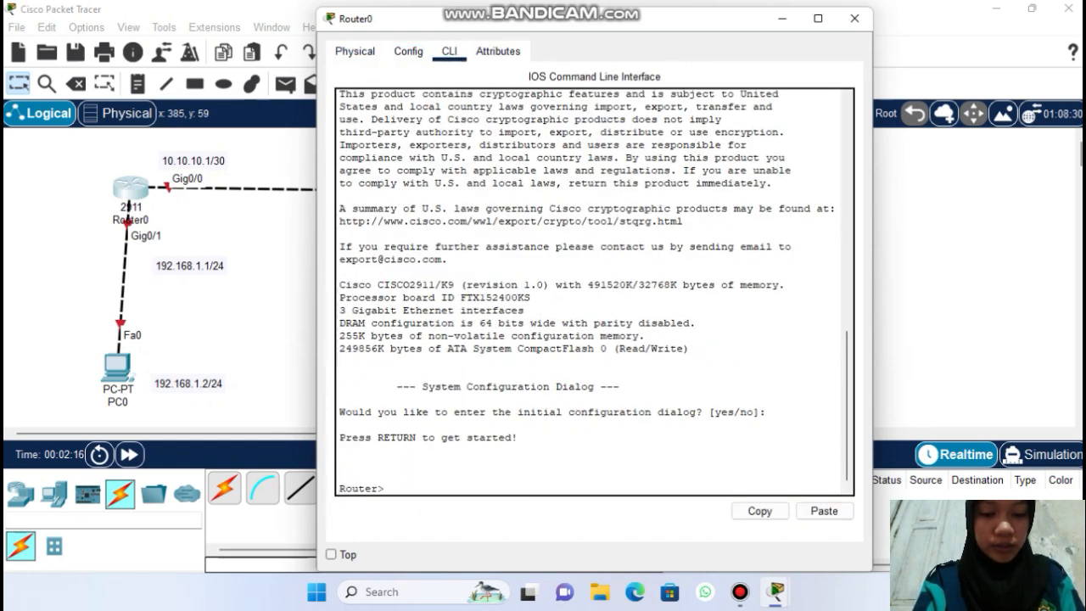
type("en")
key("Return")
type("conf t")
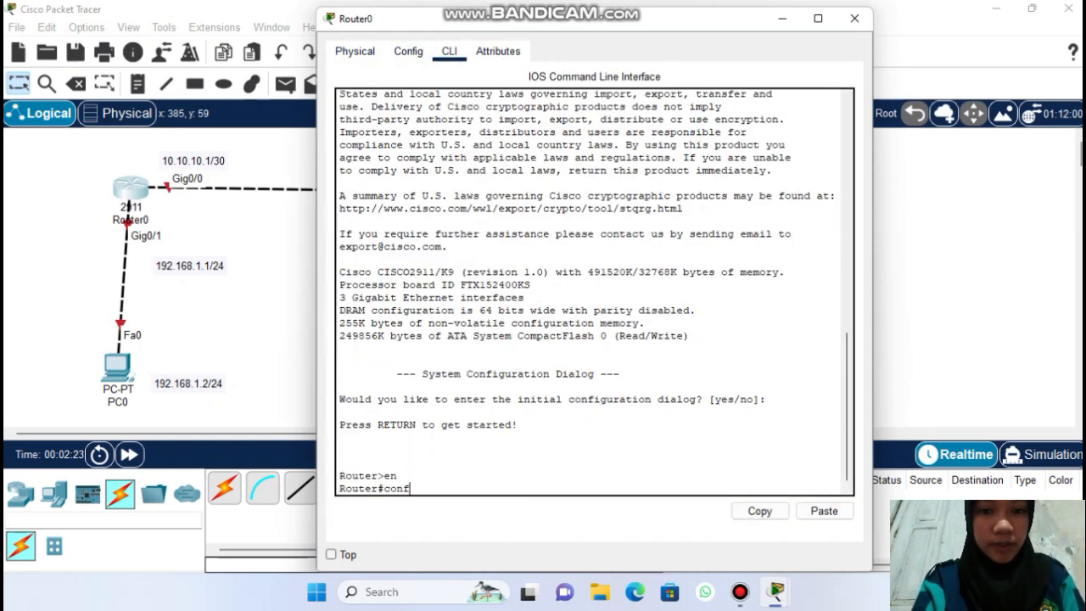
key("Return")
- Select Router0's interface range gig0/0-1 for configuration with the int range command
type("int gig")
key("BackSpace")
key("BackSpace")
key("BackSpace")
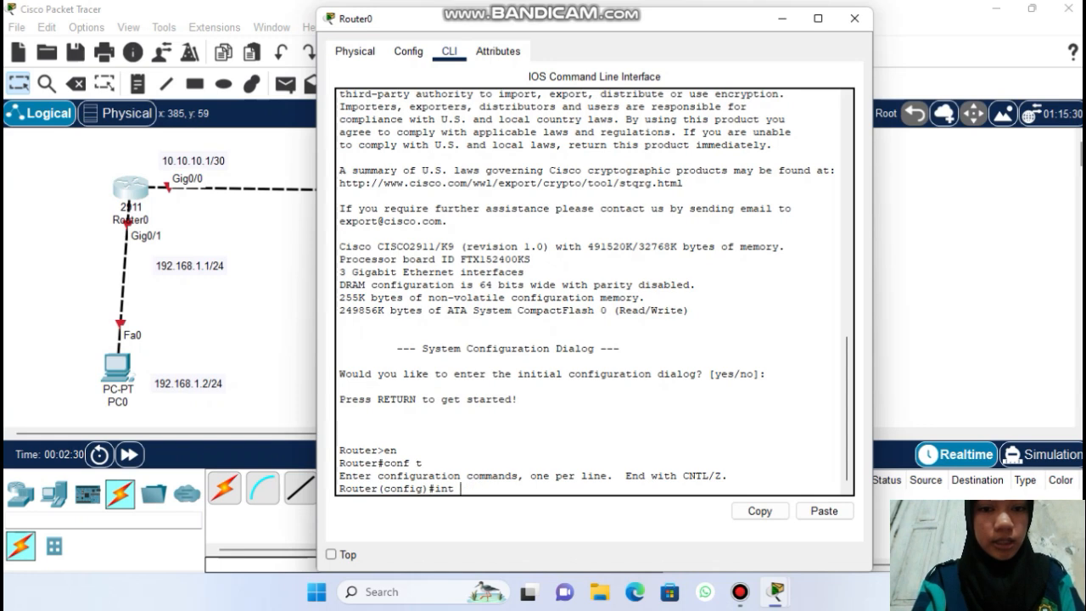
type("range0/0-1")
key("Return")
key("Up")
key("Left")
key("Left")
key("Left")
key("Left")
key("Left")
type("gig")
key("Return")
- Enable the selected Router0 interfaces with no shutdown and return to global configuration mode
type("no shutdoen")
key("BackSpace")
key("BackSpace")
type("wn")
key("Return")
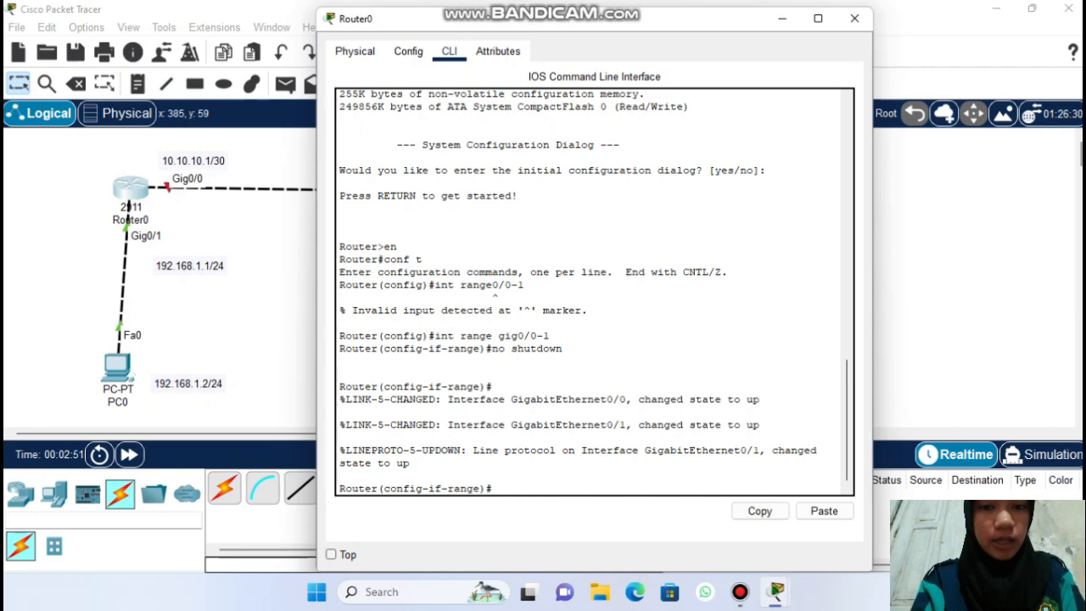
type("ex")
key("Return")
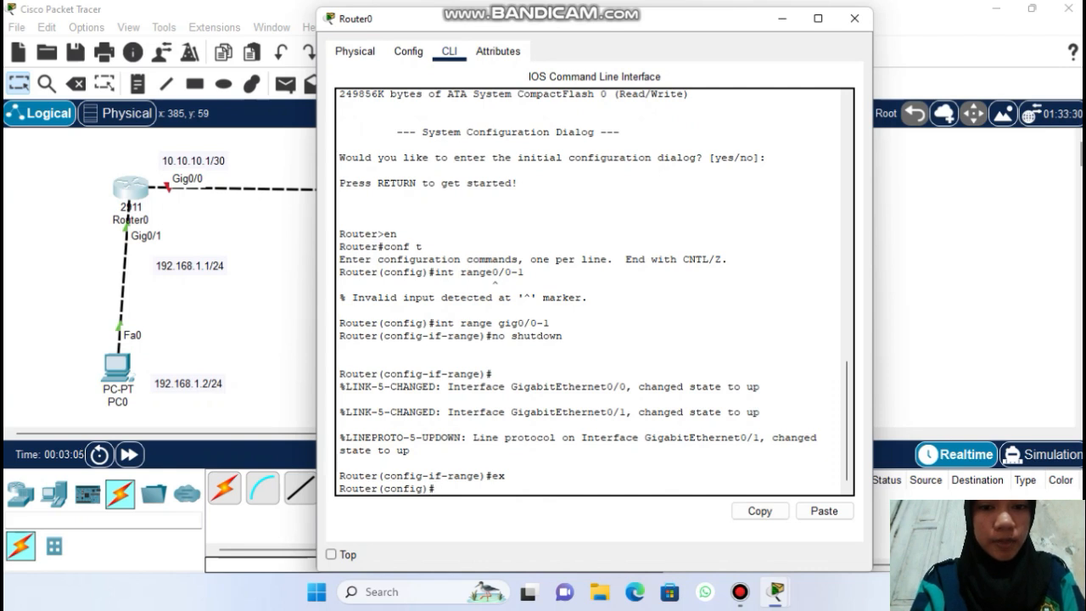
- Assign IP address 10.10.10.1 with mask 255.255.255.252 to Router0's gig0/0 and exit the interface
type("int gig0/0")
key("Return")
type("ip addre")
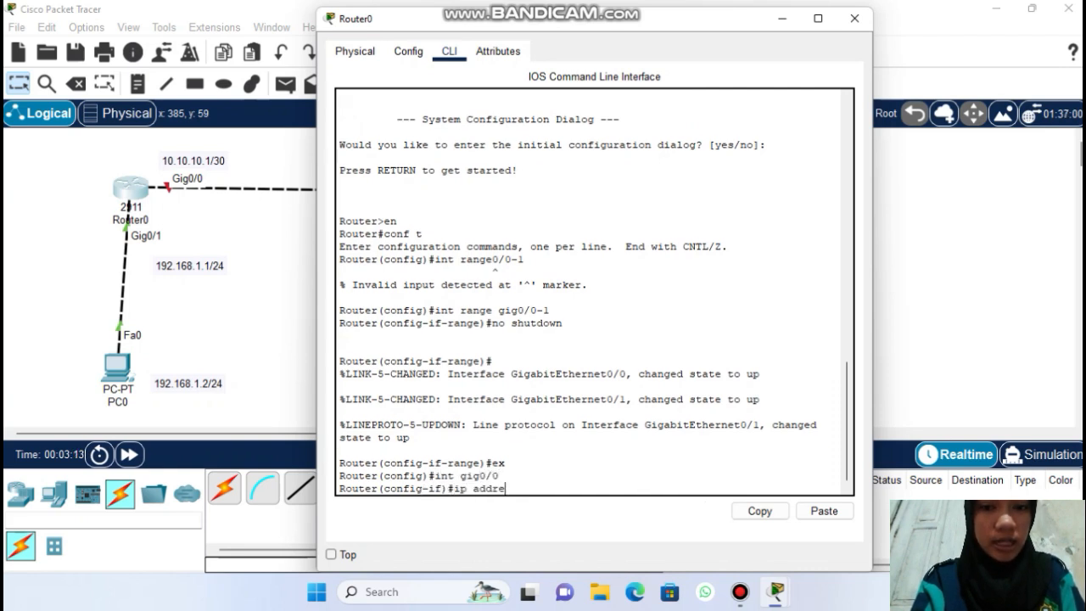
type("ss 10.10.10.1 255")
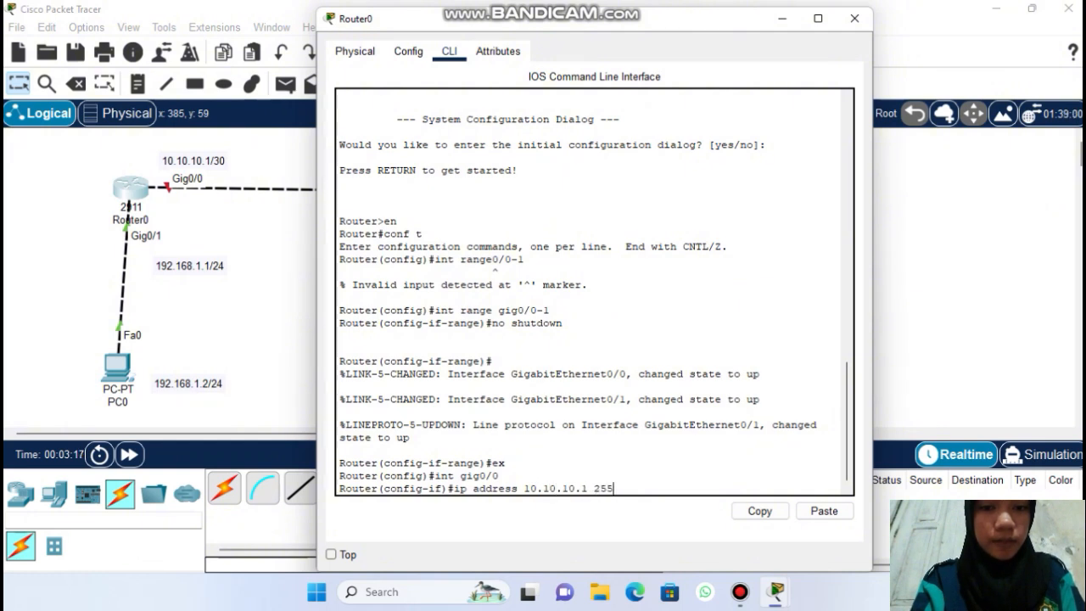
type(".255.255.252")
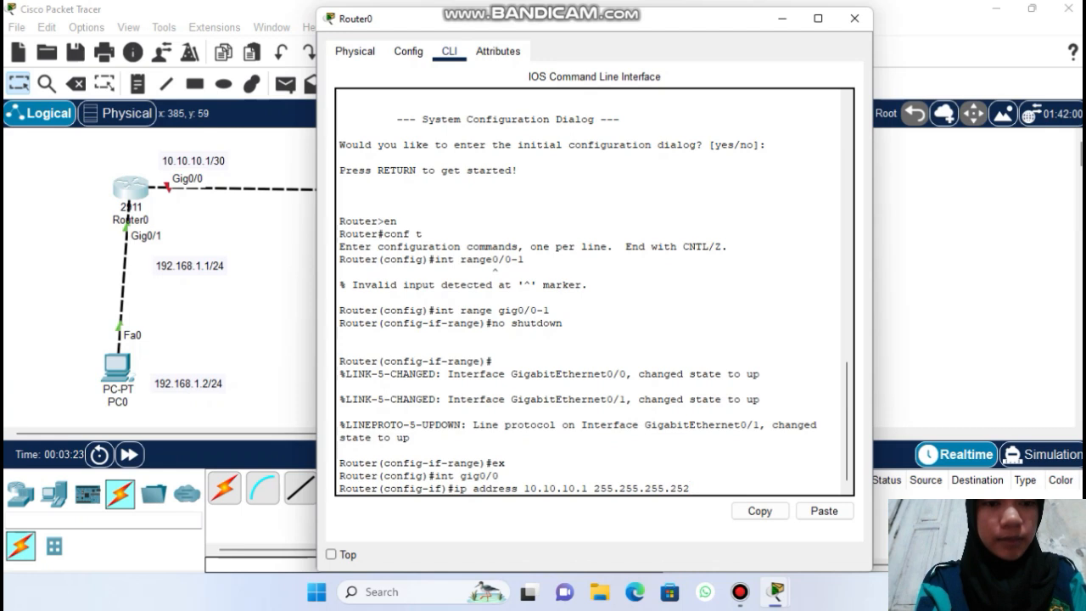
key("Return")
type("ex")
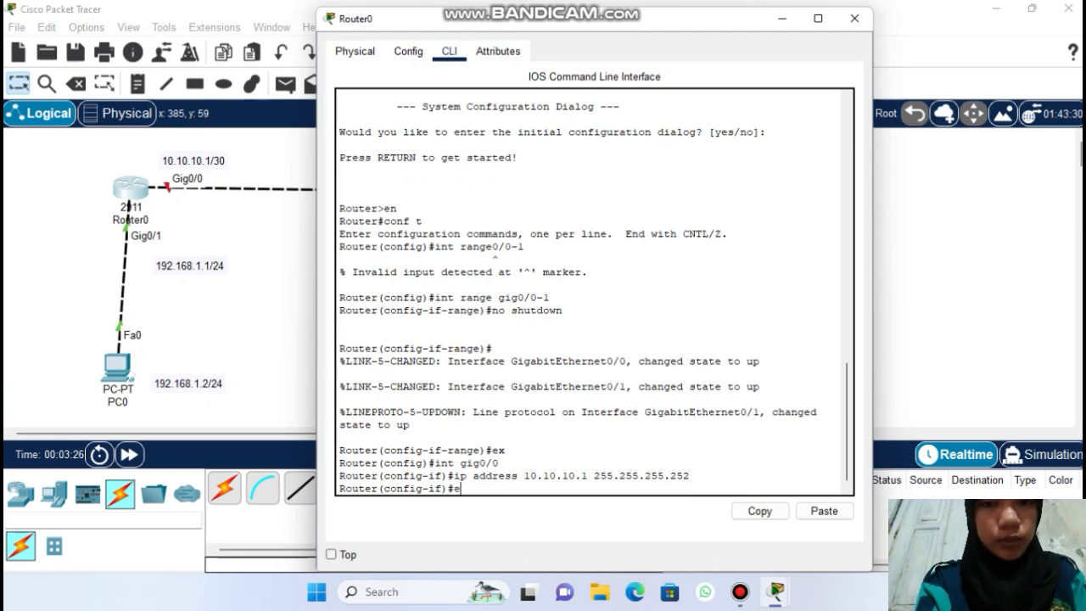
key("Return")
- Assign IP address 192.168.1.1 with mask 255.255.255.0 to Router0's gig0/1 and exit the interface
type("int gig0")
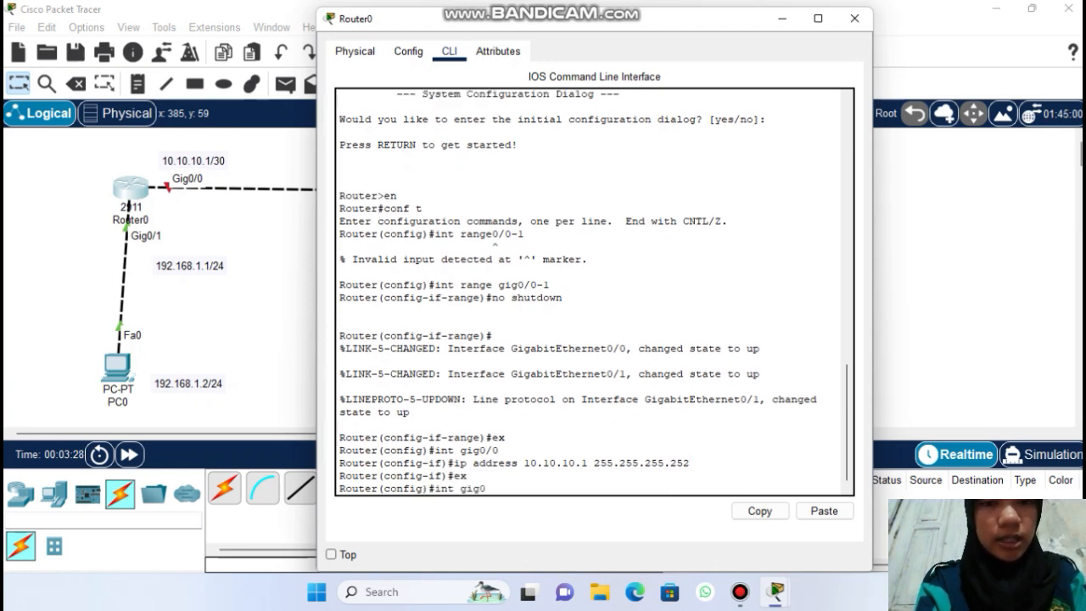
type("/1")
key("Return")
type("ip")
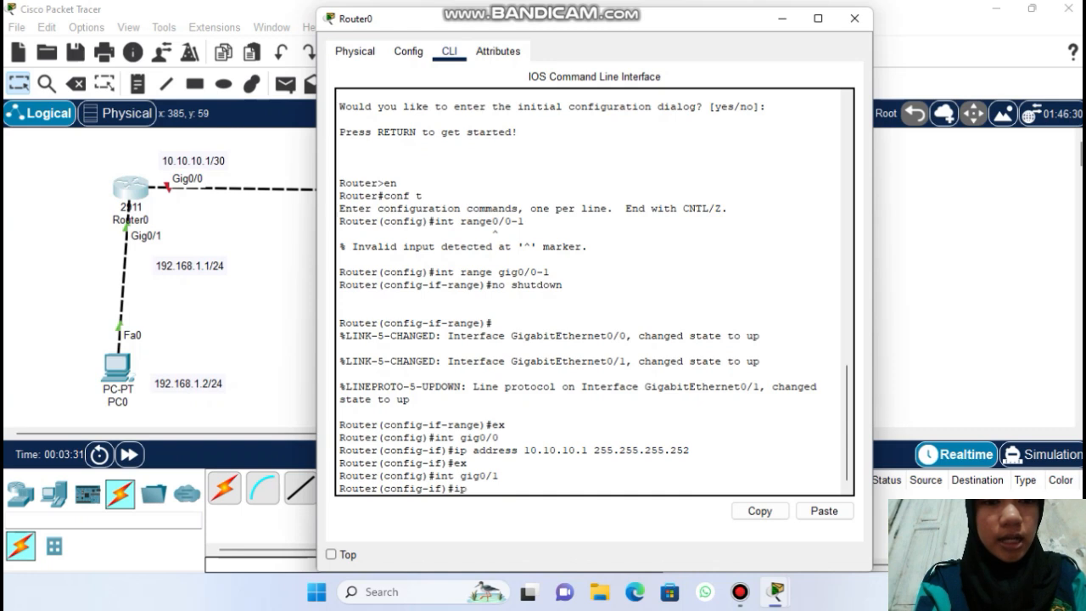
type(" address 192.16")
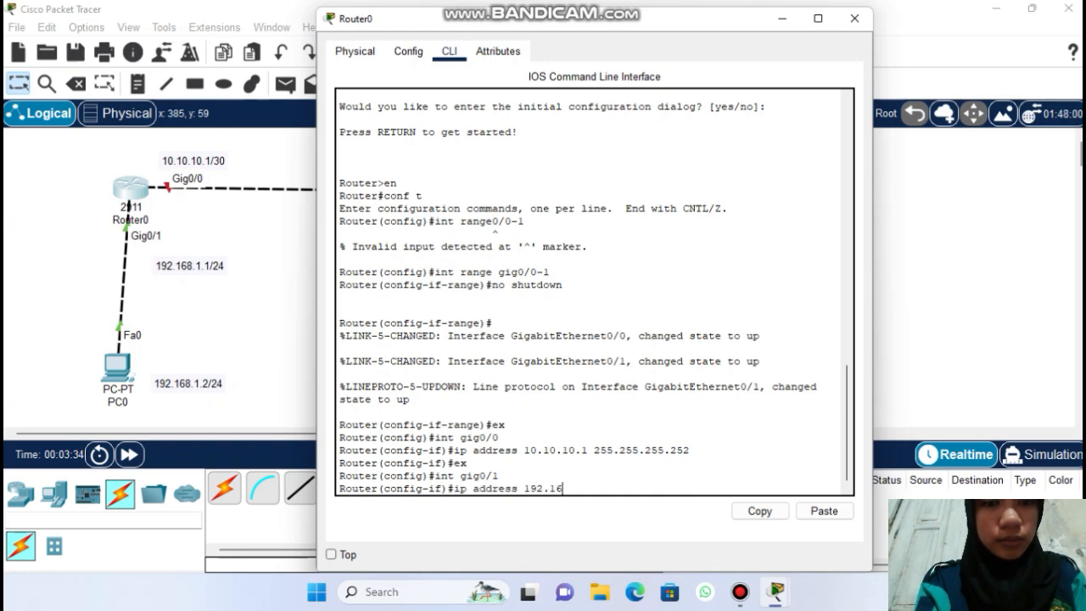
type("8.1.1 255.2")
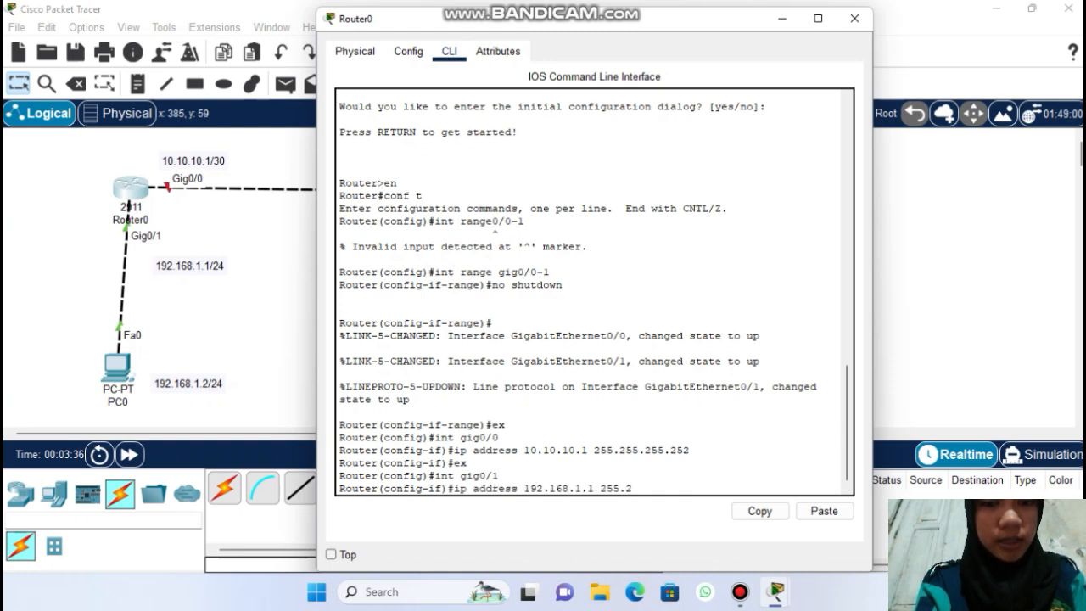
type("55.255.0")
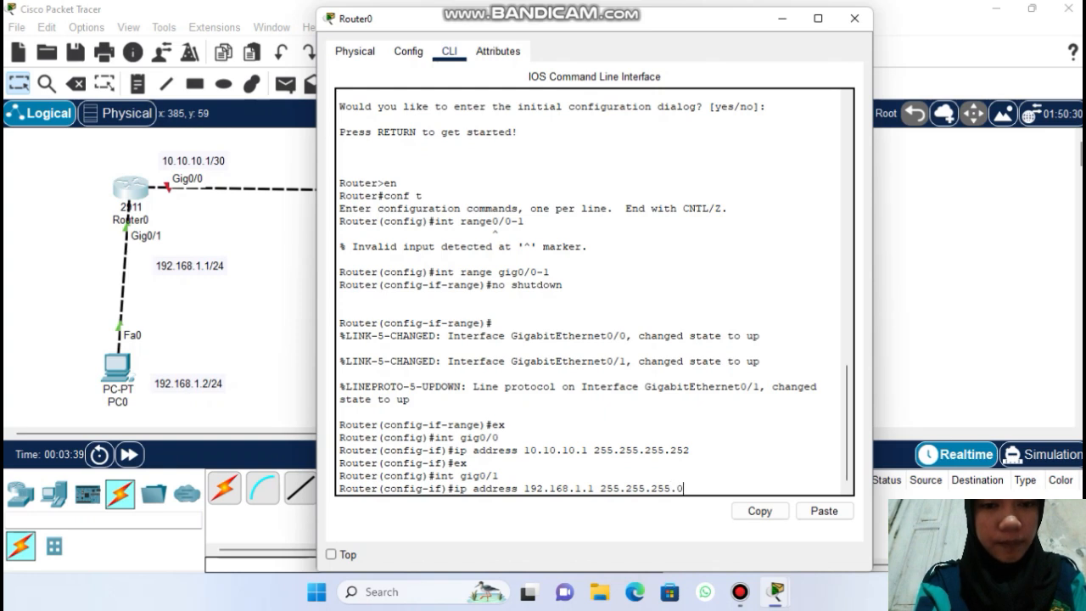
key("Return")
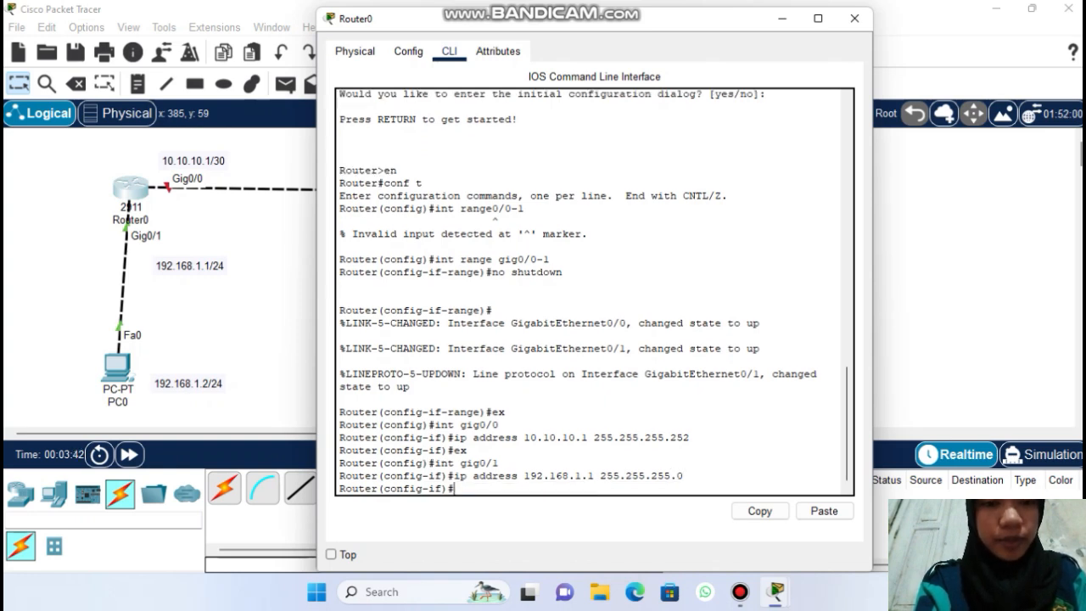
type("ex")
key("Return")
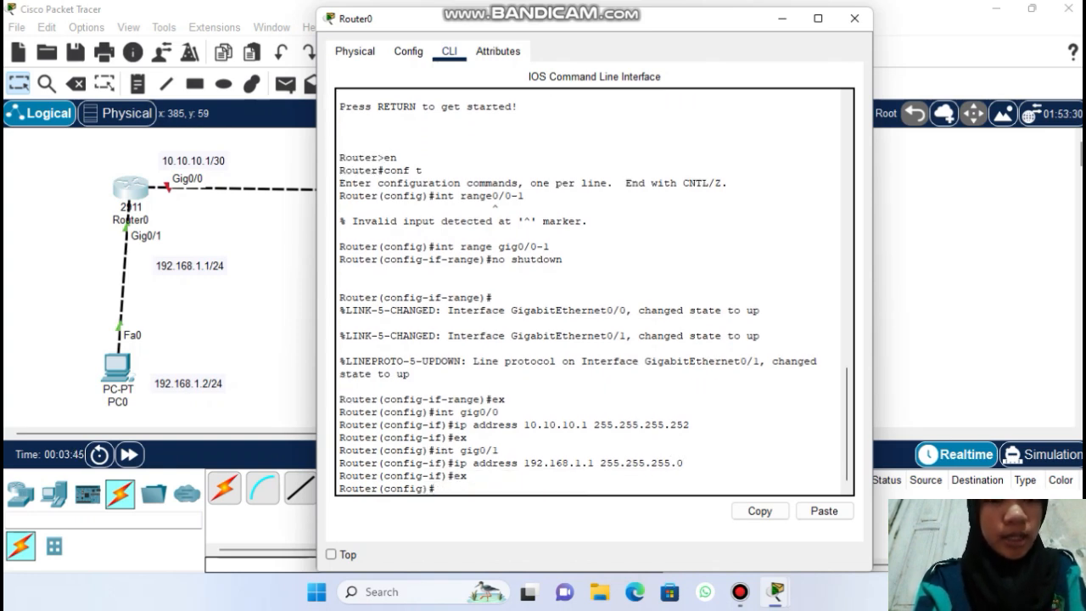
- Open Router1's CLI, decline the initial configuration dialog, and enter global configuration mode
left_click(854, 17)
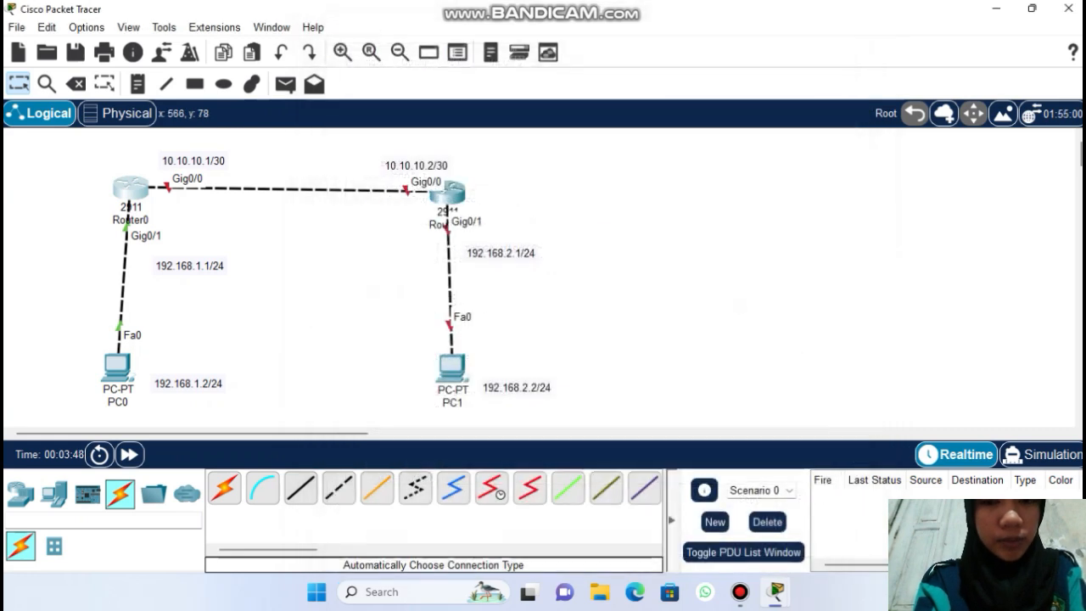
left_click(447, 192)
left_click(449, 50)
type("no")
key("Return")
key("Return")
type("en")
key("Return")
type("conf t")
key("Return")
- Enable Router1's interface range gig0/0-1 with no shutdown
type("int range gig0/0-1")
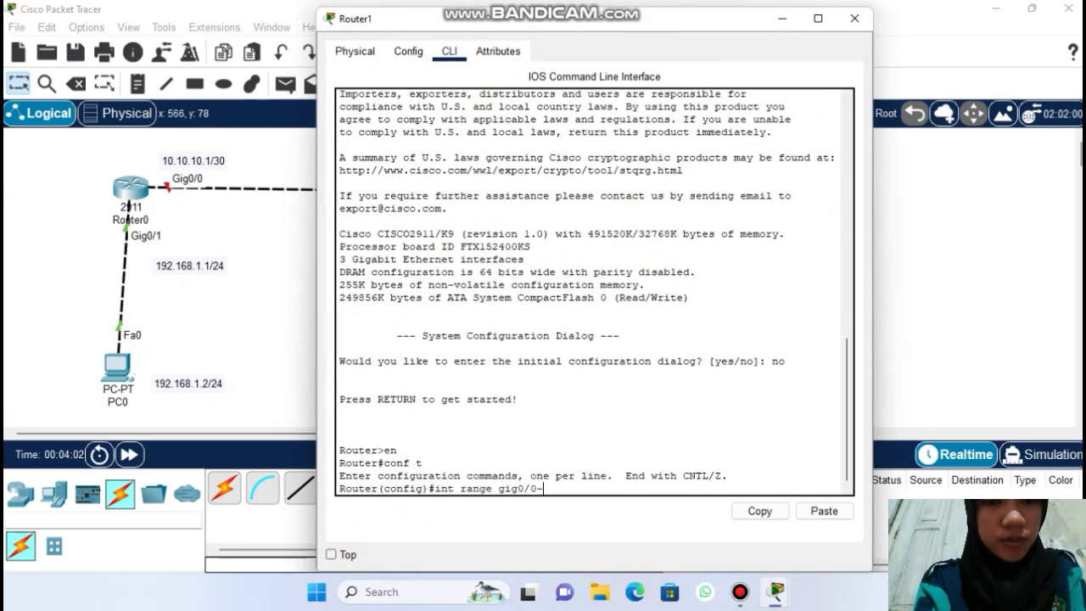
key("Return")
type("no shutdown")
key("Return")
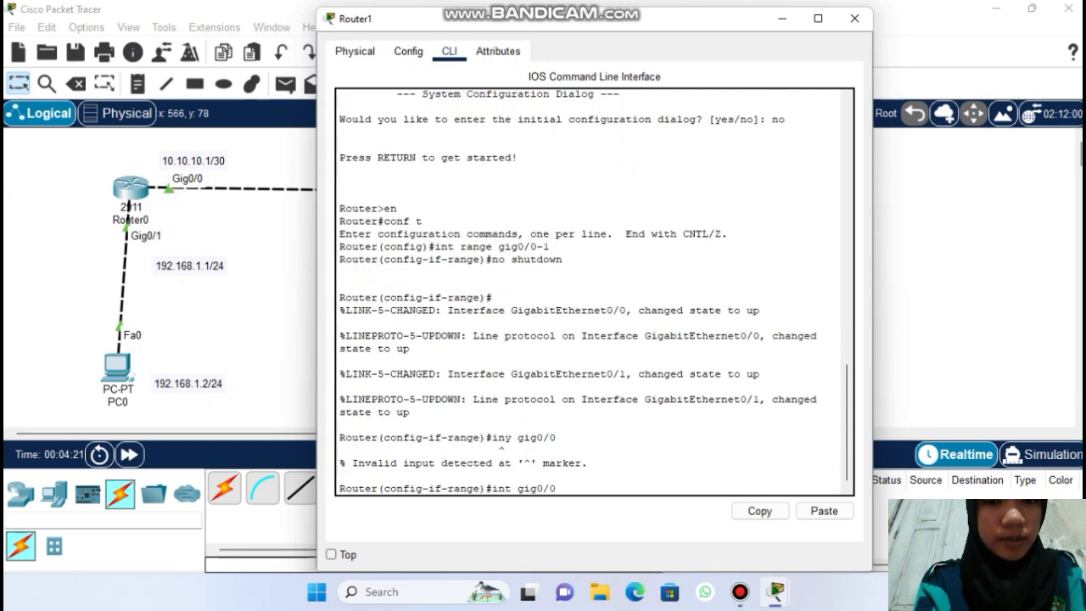
- Assign IP address 10.10.10.2 with mask 255.255.255.252 to Router1's gig0/0 and exit the interface
key("Return")
type("ip address ")
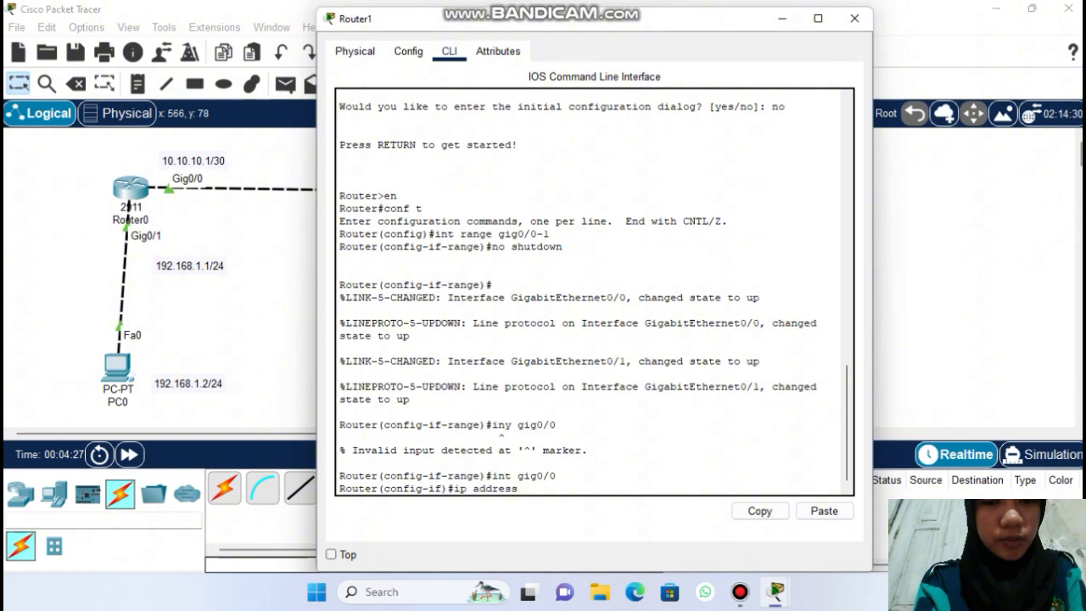
type("10.10.10.2 255")
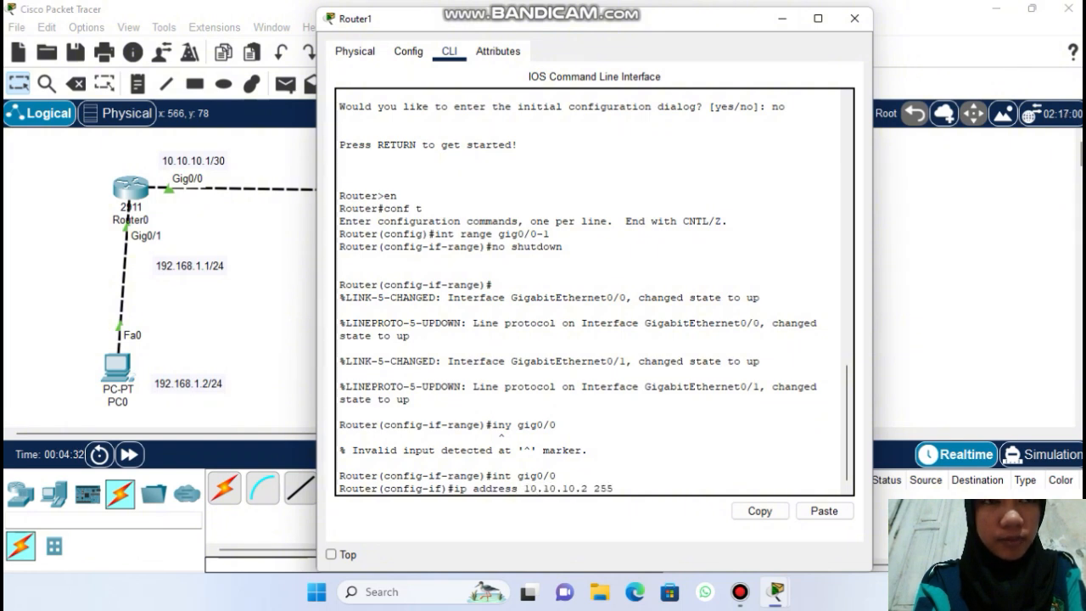
type(".255.255.252")
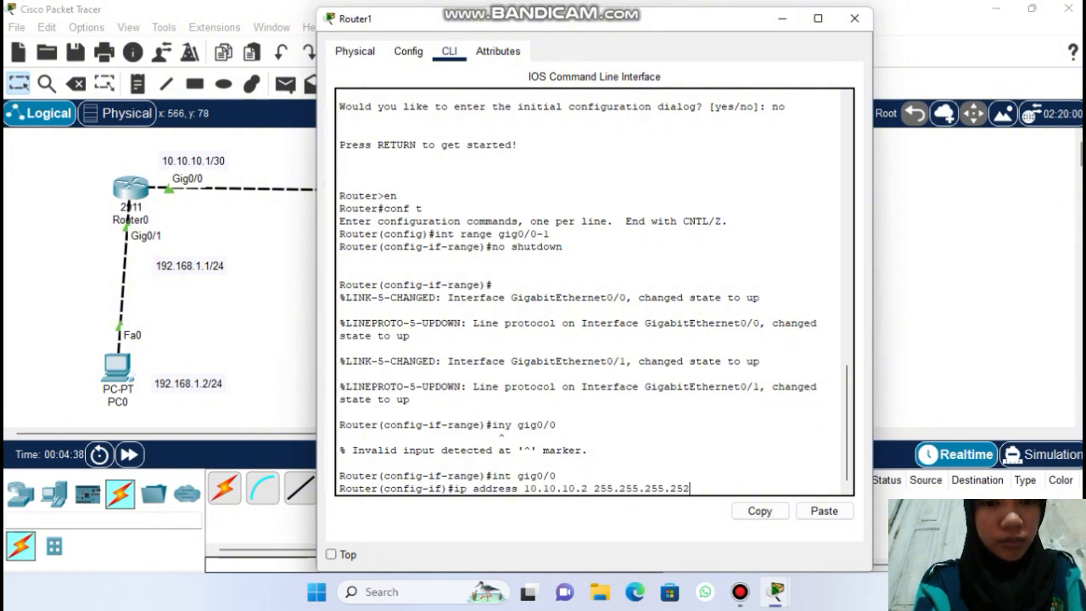
key("Return")
type("ex")
key("Return")
- Assign IP address 192.168.2.1 with mask 255.255.255.0 to Router1's gig0/1, exit the interface and close the router window
type("int gig0/1")
key("Return")
type("ip address 192.168.2.1 255")
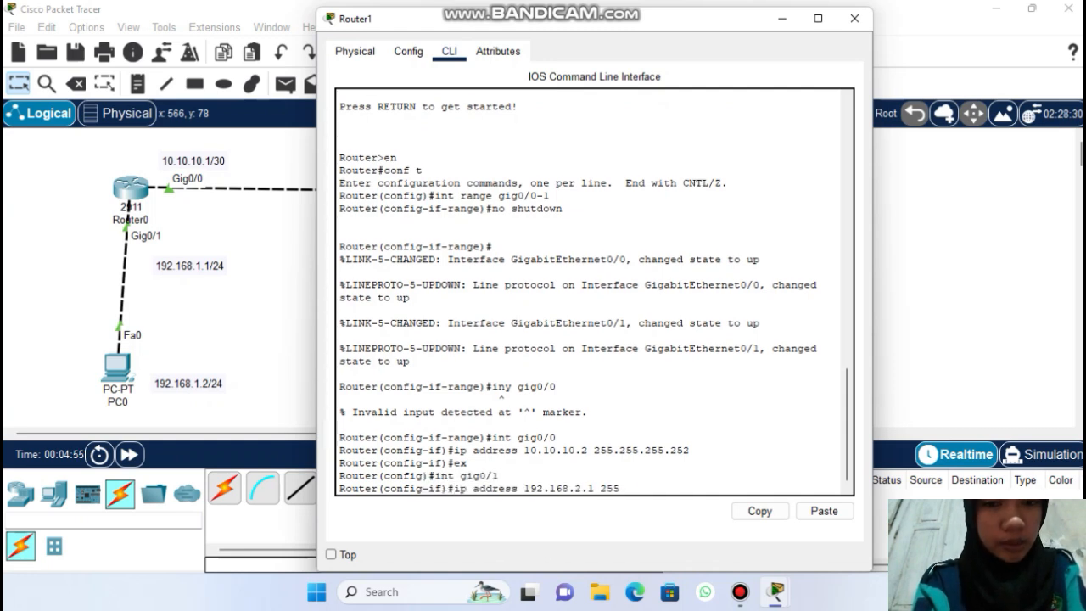
type(".255.255.0")
key("Return")
type("ex")
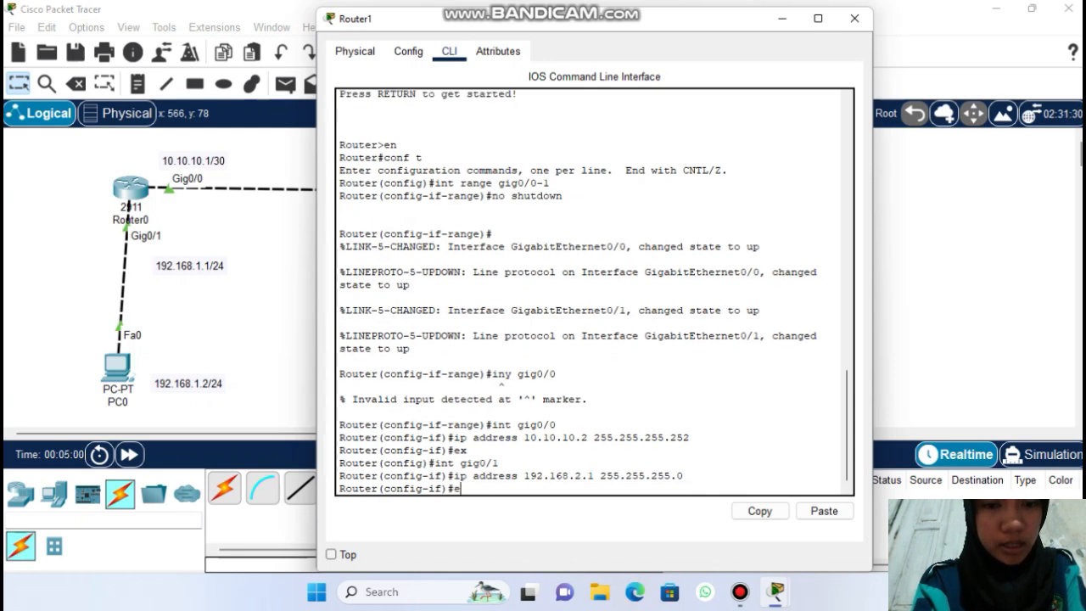
key("Return")
left_click(854, 18)
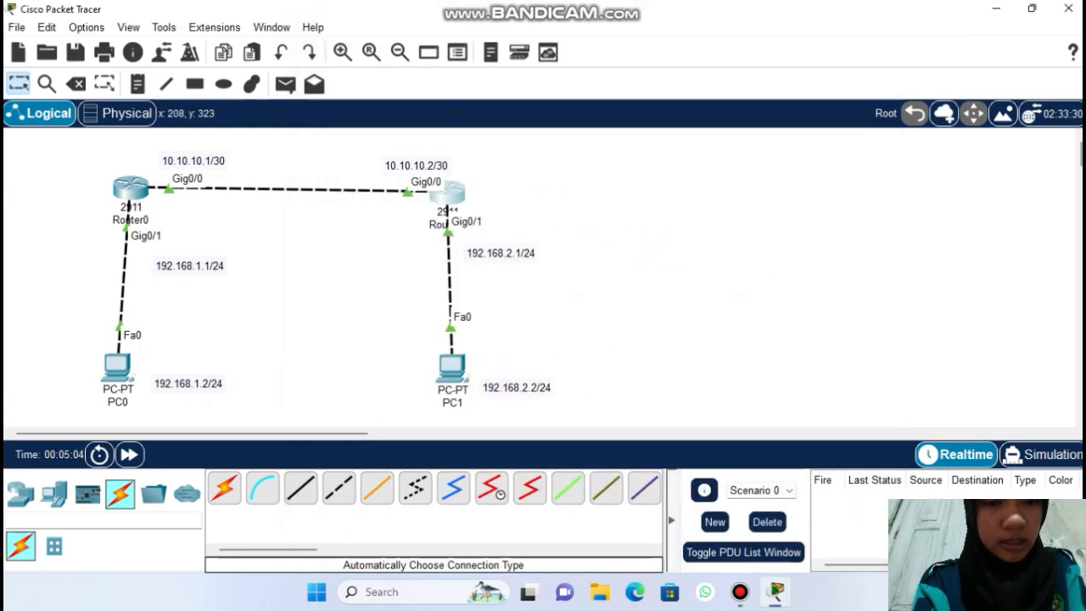
- Set PC0's static IPv4 address to 192.168.1.2 with subnet mask 255.255.255.0
left_click(117, 367)
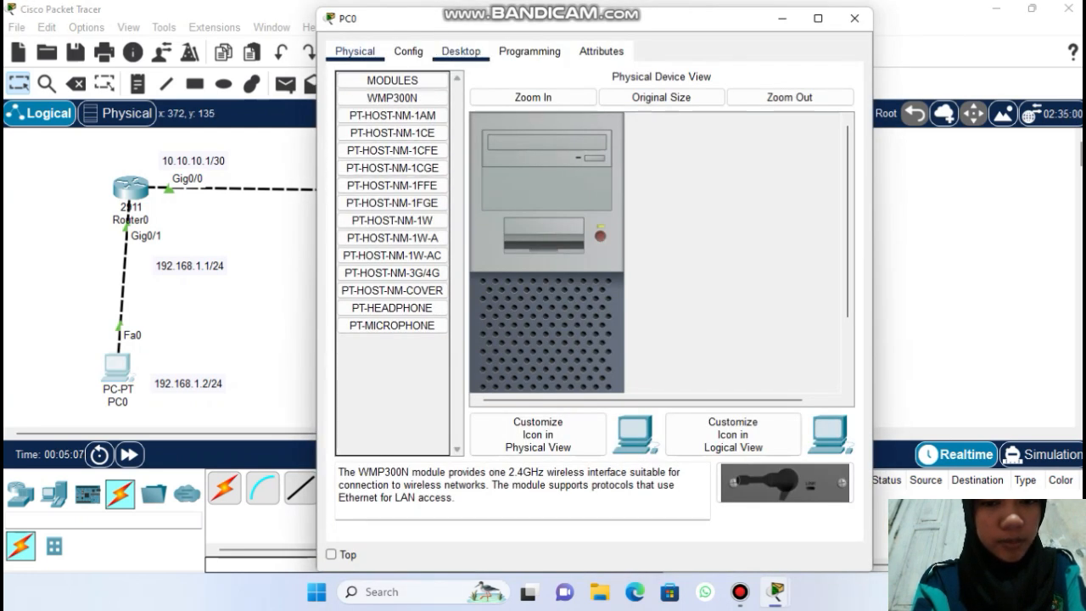
left_click(461, 51)
left_click(381, 145)
type("19")
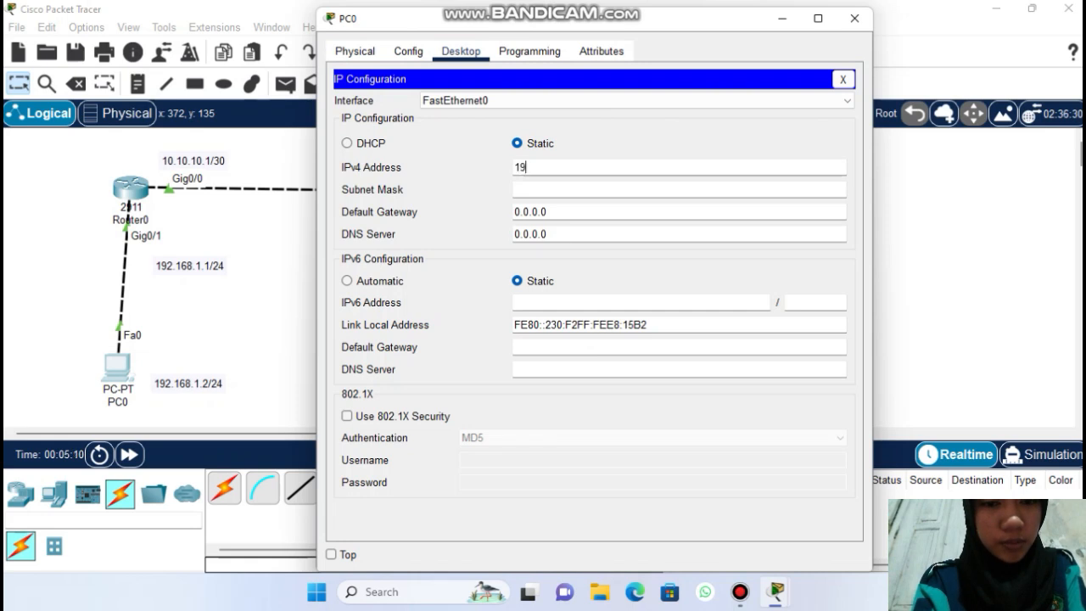
type("2.168.1.2")
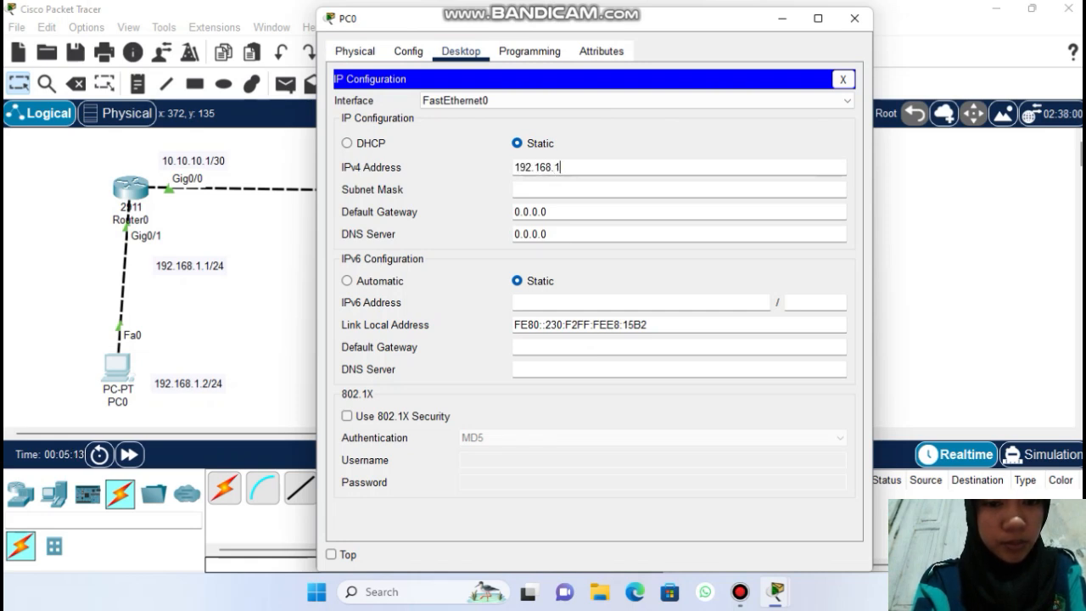
left_click(578, 189)
- Set PC0's default gateway to 192.168.1.1 and close its configuration window
key("Tab")
key("BackSpace")
key("BackSpace")
key("BackSpace")
key("BackSpace")
key("BackSpace")
key("BackSpace")
key("BackSpace")
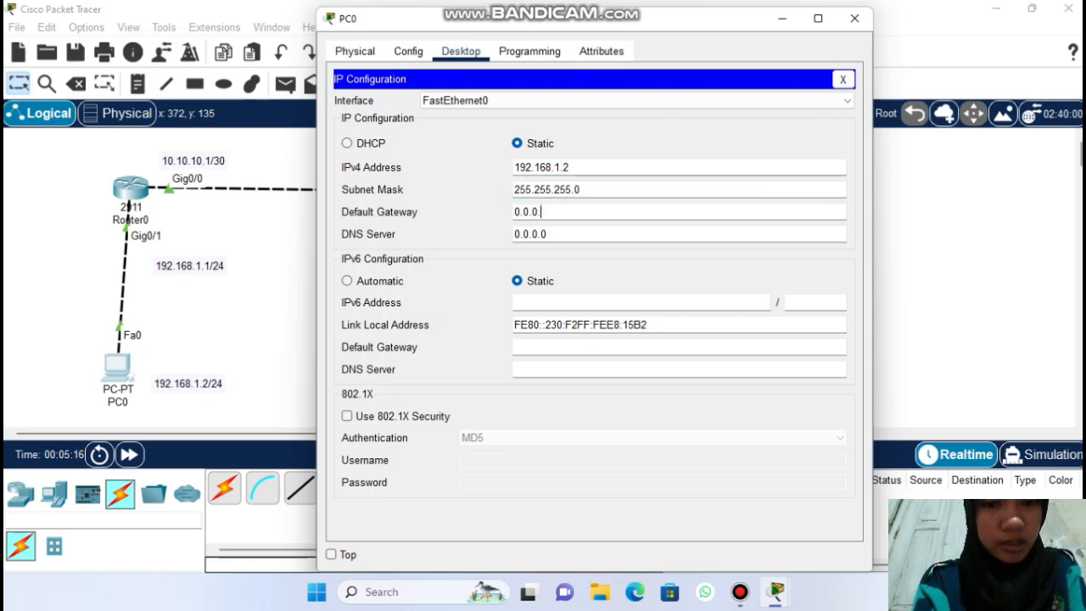
type("192.168.1.1")
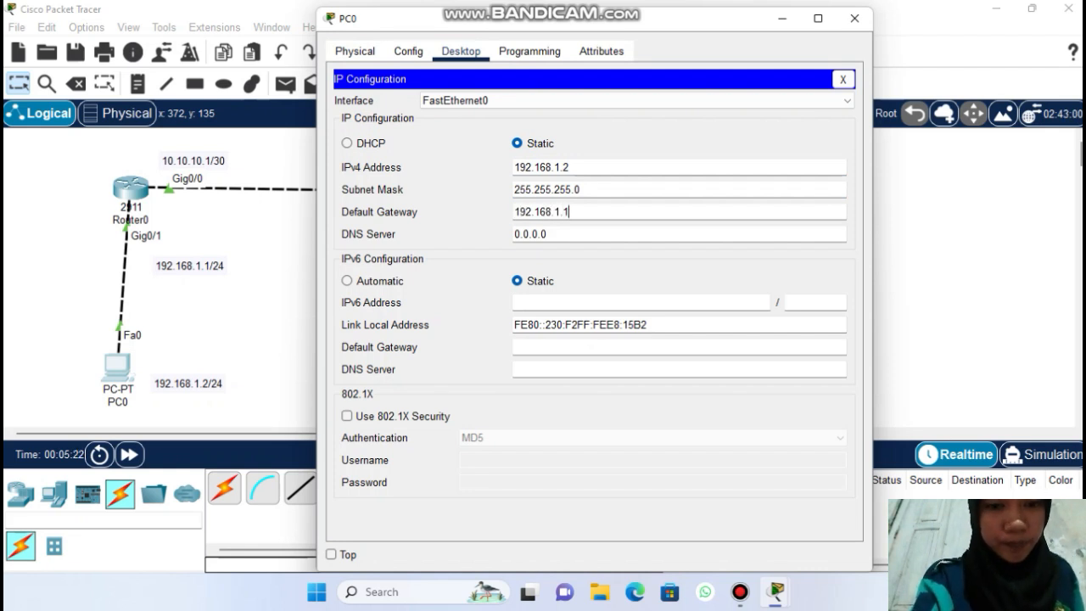
left_click(855, 19)
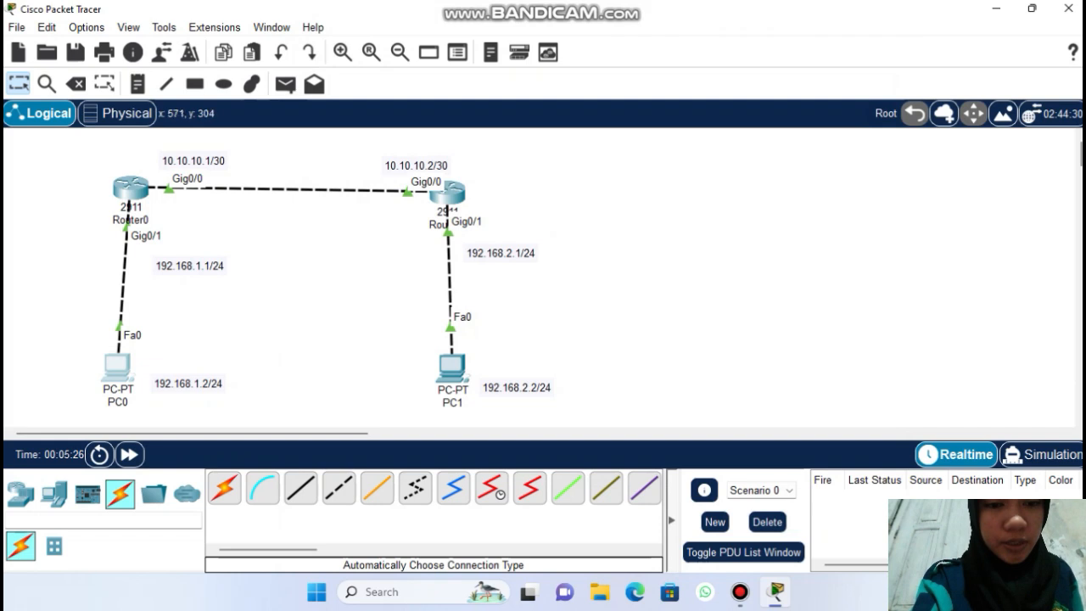
- Set PC1's static IPv4 address to 192.168.2.2 with subnet mask 255.255.255.0
left_click(452, 366)
left_click(461, 50)
left_click(381, 114)
type("192.16")
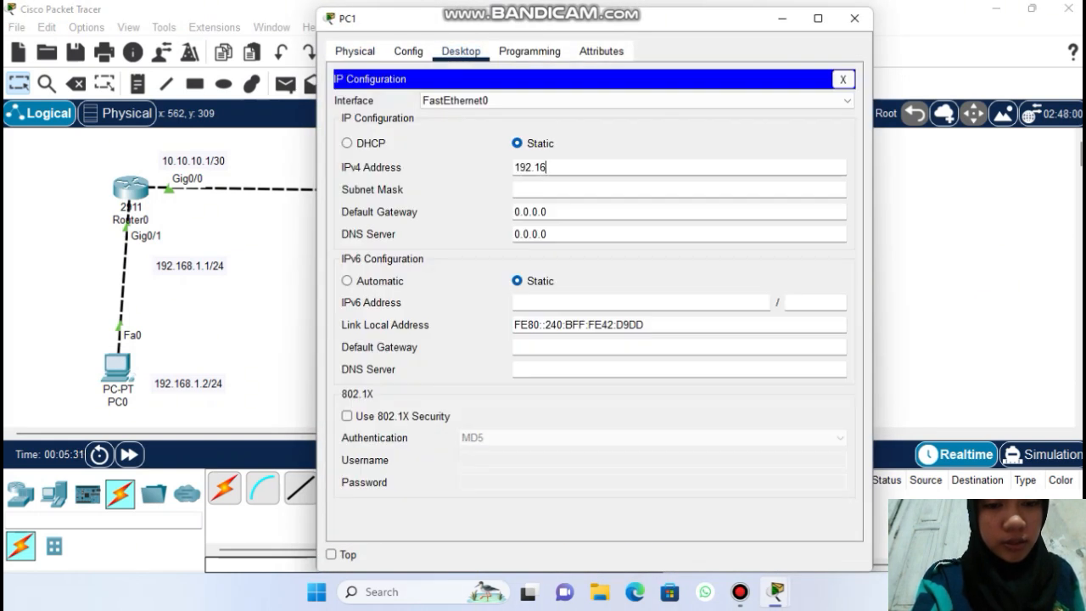
type("8.2.2")
key("Tab")
- Set PC1's default gateway to 192.168.2.1 and close its configuration window
key("Tab")
key("BackSpace")
key("BackSpace")
key("BackSpace")
key("BackSpace")
key("BackSpace")
key("BackSpace")
key("BackSpace")
type("192.168.2.1")
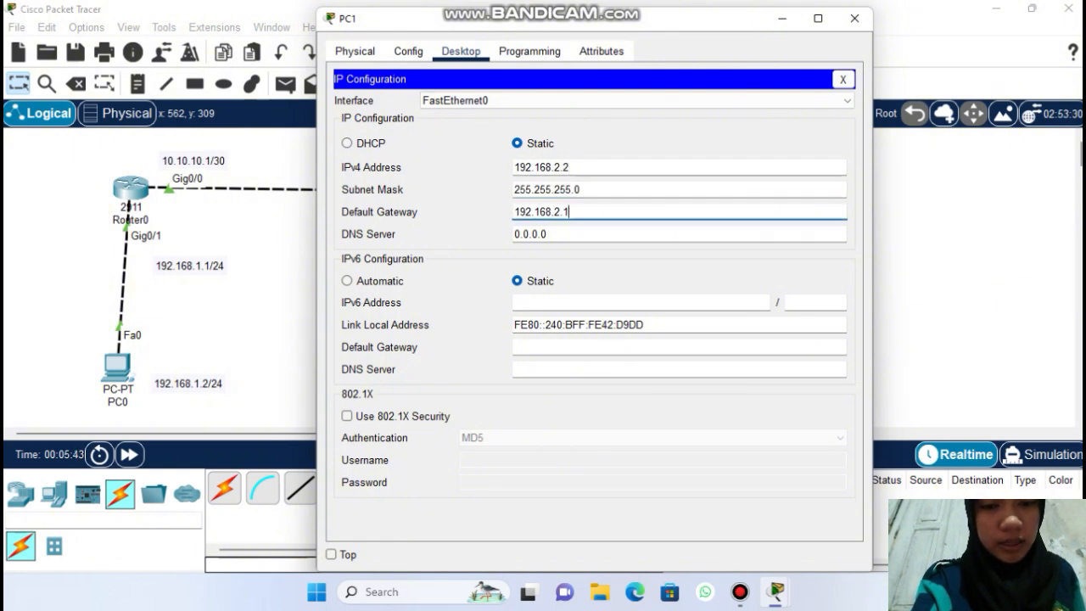
left_click(855, 18)
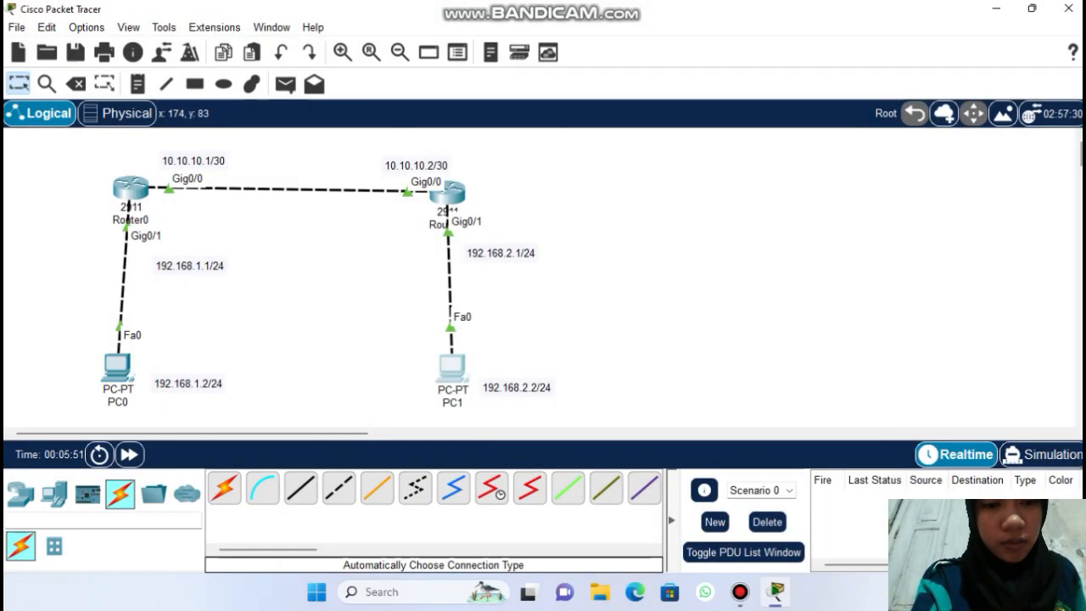
- Start BGP on Router0 with autonomous system number 1, querying the command help for the allowed number range
left_click(136, 194)
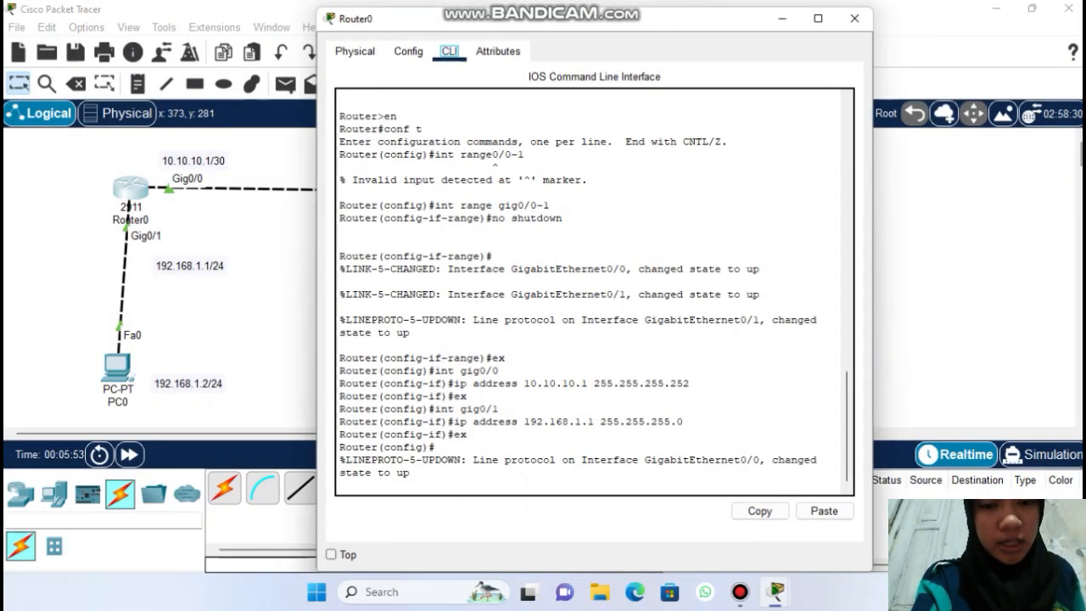
key("Return")
type("router bgp")
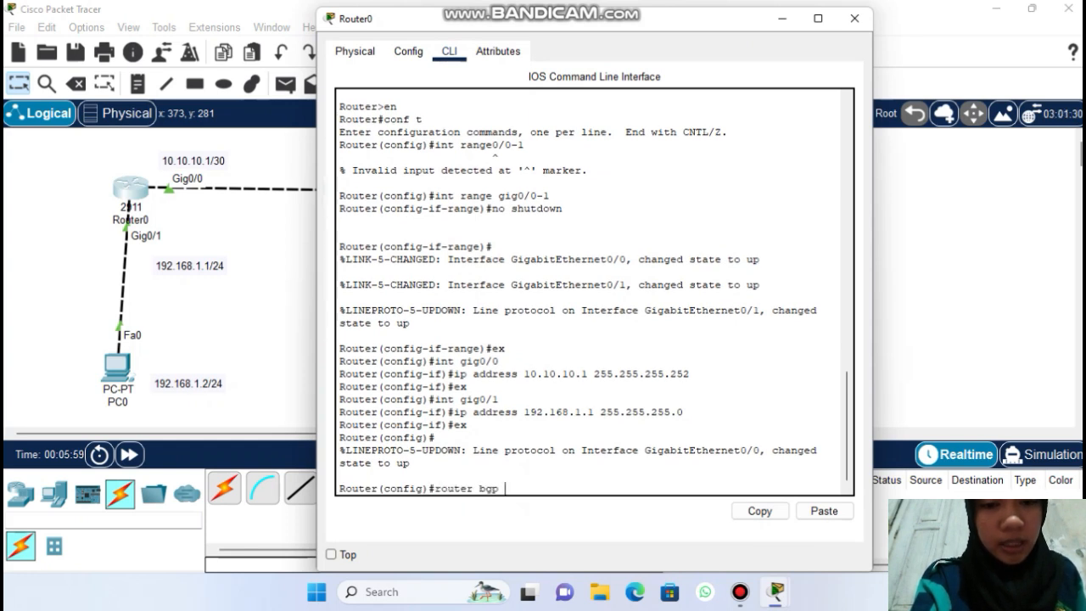
type(" ?")
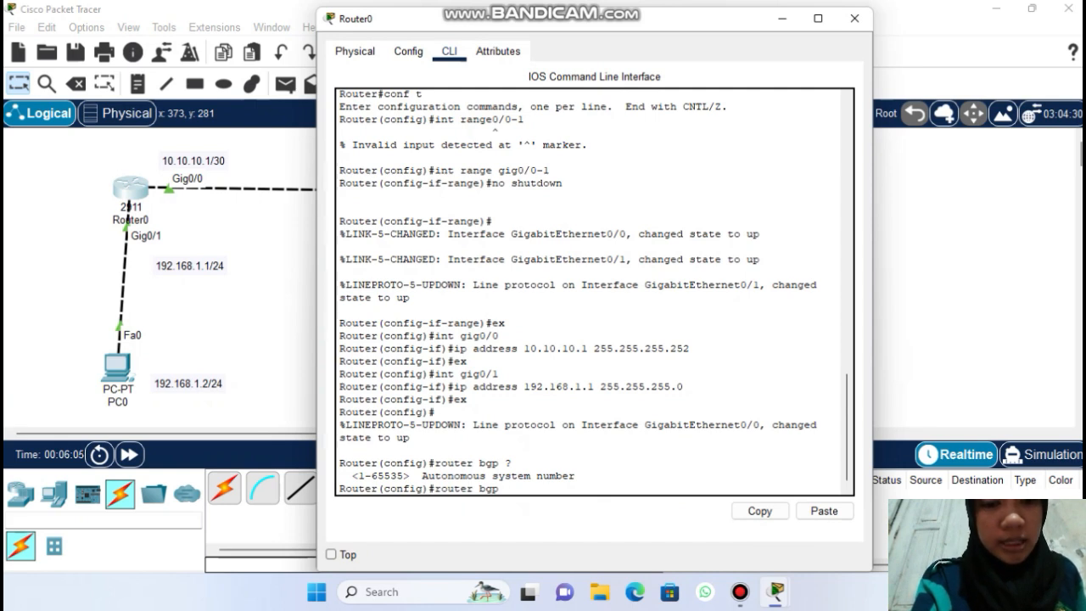
type("1")
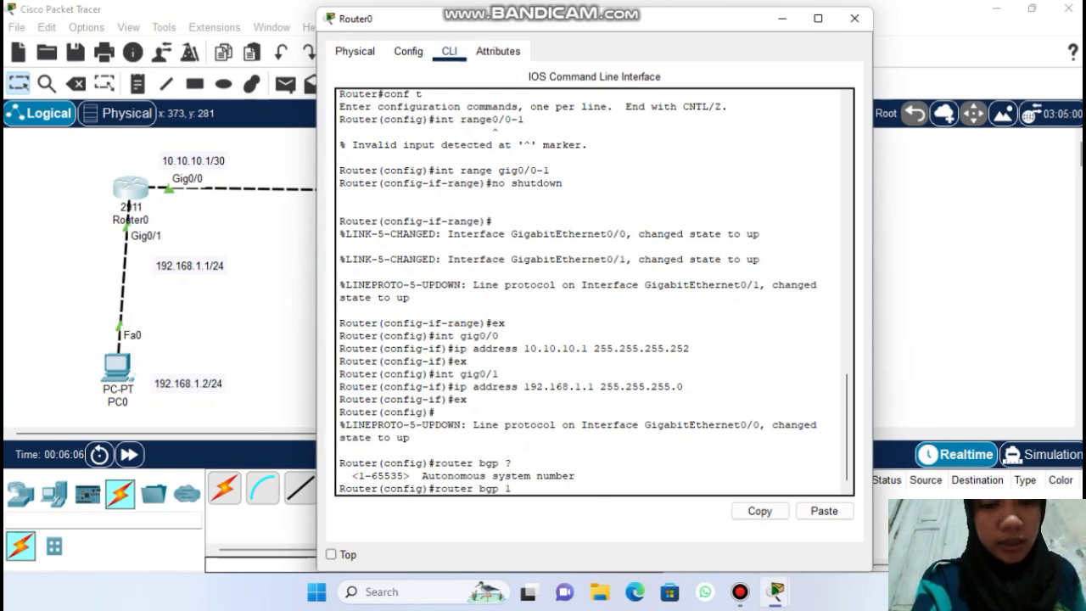
key("Return")
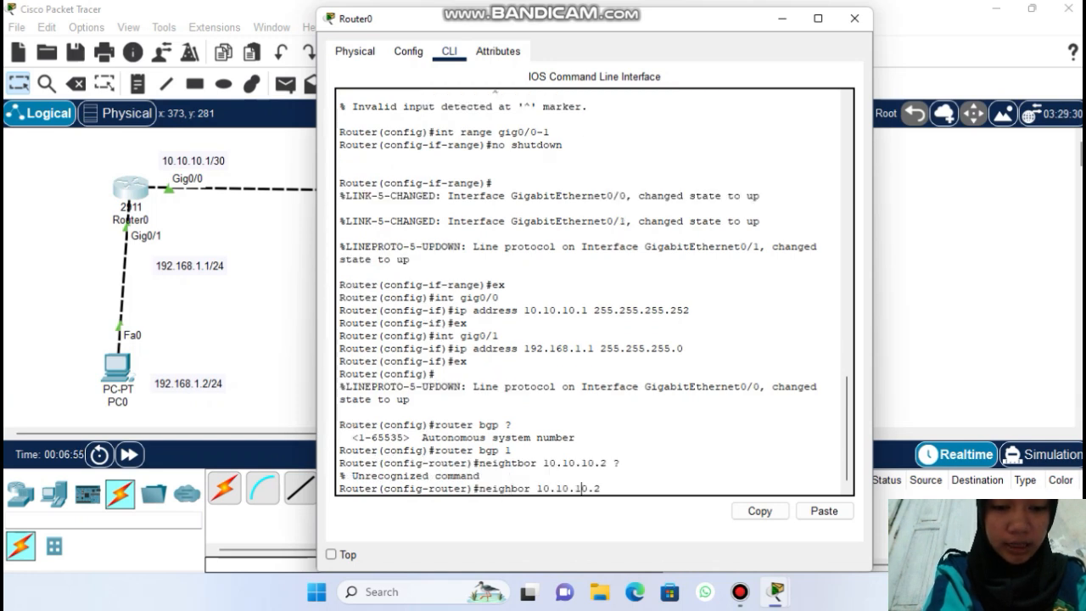
- Begin Router0's BGP neighbor command for 10.10.10.2 with remote-as, querying the command help for its options
type("?")
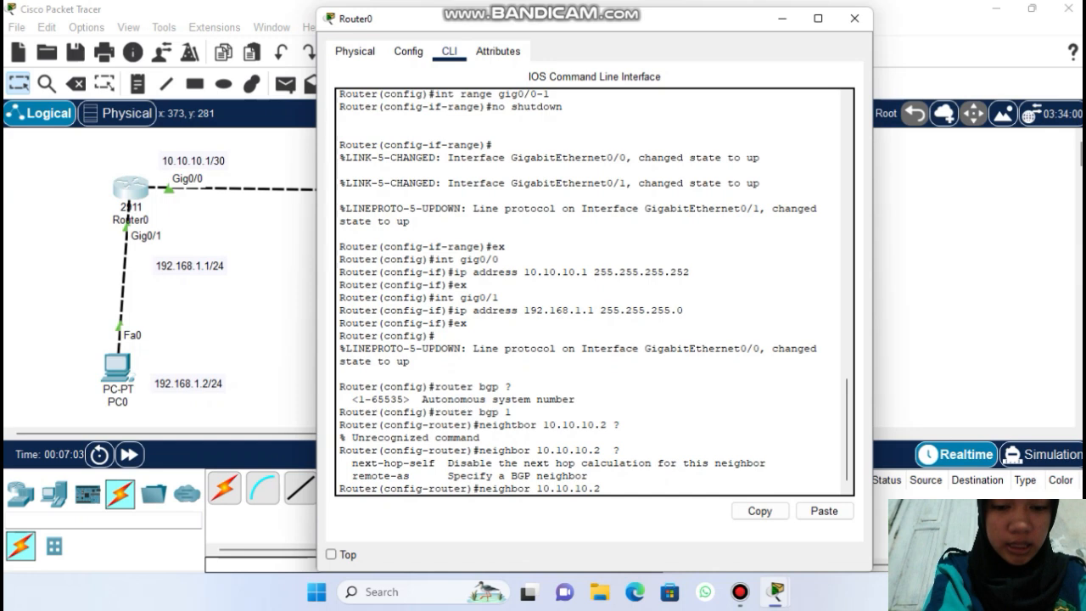
type("remote-as ?")
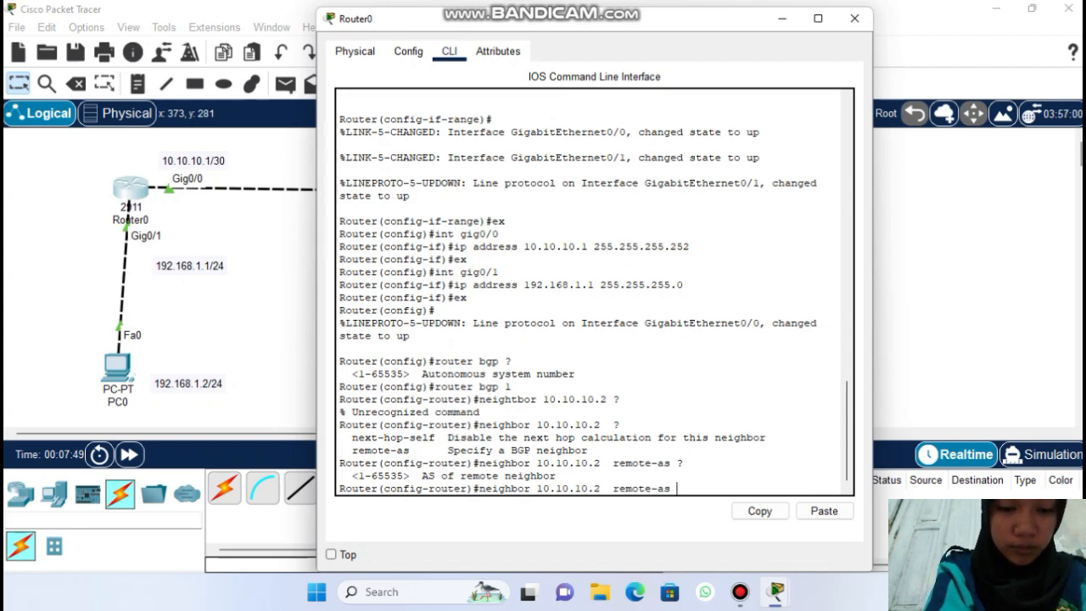
- Close Router0's window and place the notes AS 1 above Router0 and AS 2 above Router1 in the workspace
left_click(854, 18)
left_click(137, 84)
left_click(132, 138)
type("AS 1")
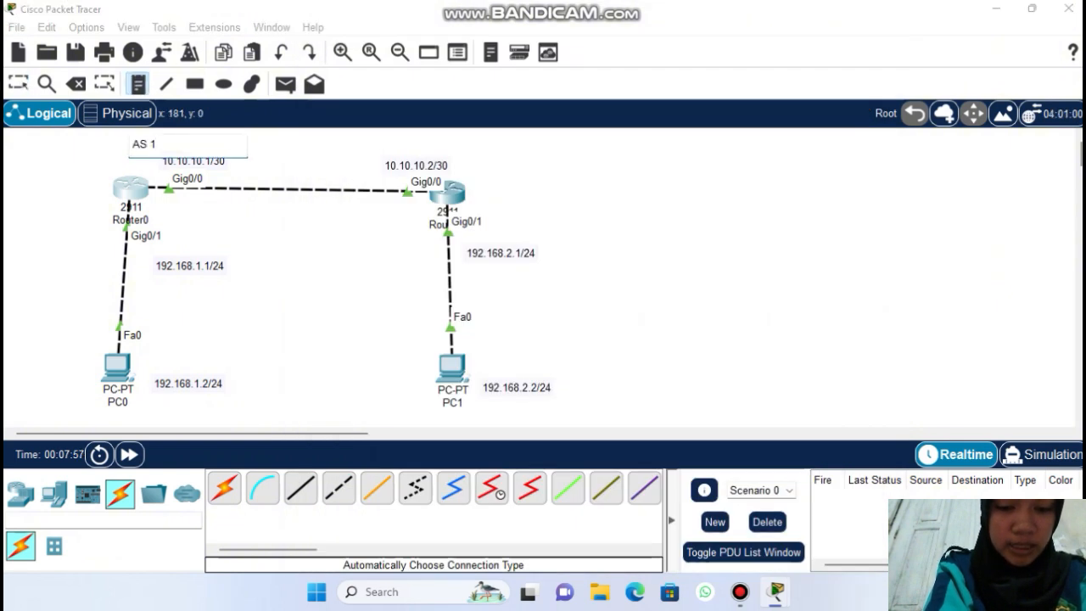
left_click(399, 138)
type("AS 2")
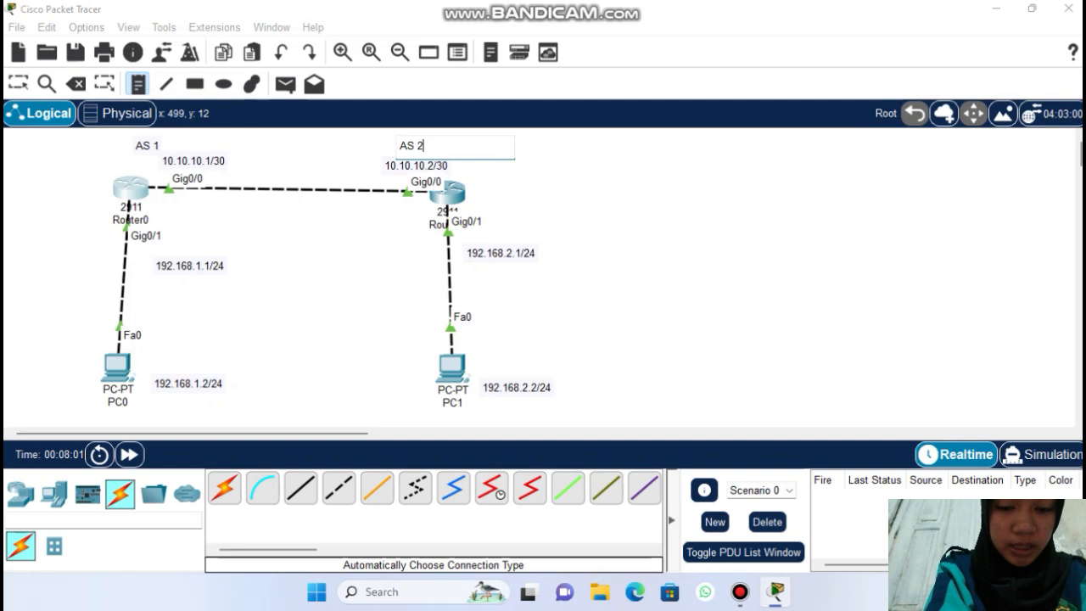
left_click(18, 84)
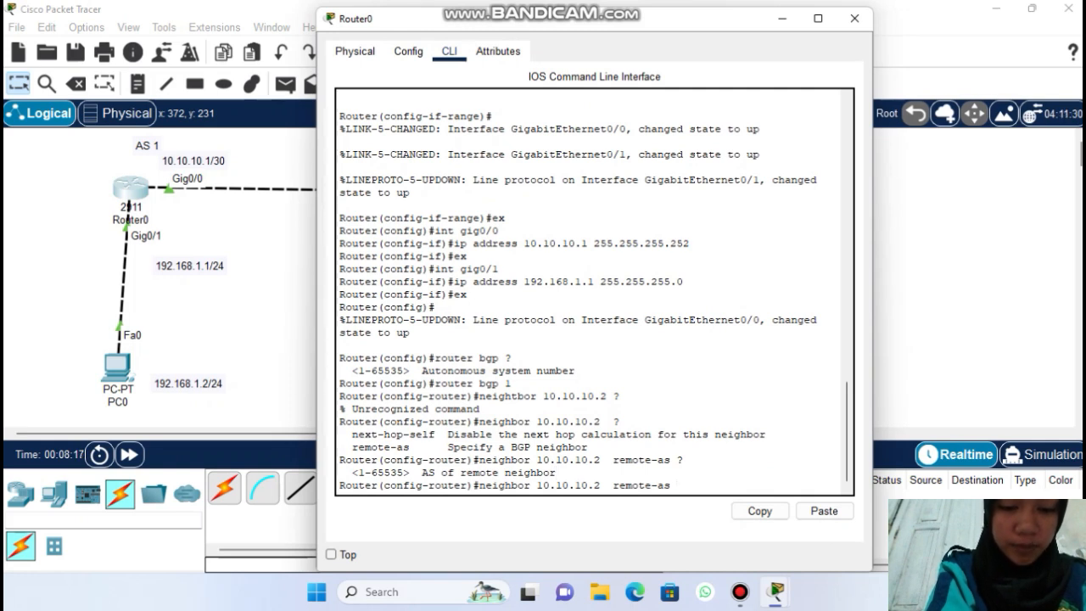
- Complete the neighbor 10.10.10.2 command in Router0's CLI with remote AS number 2
type("2")
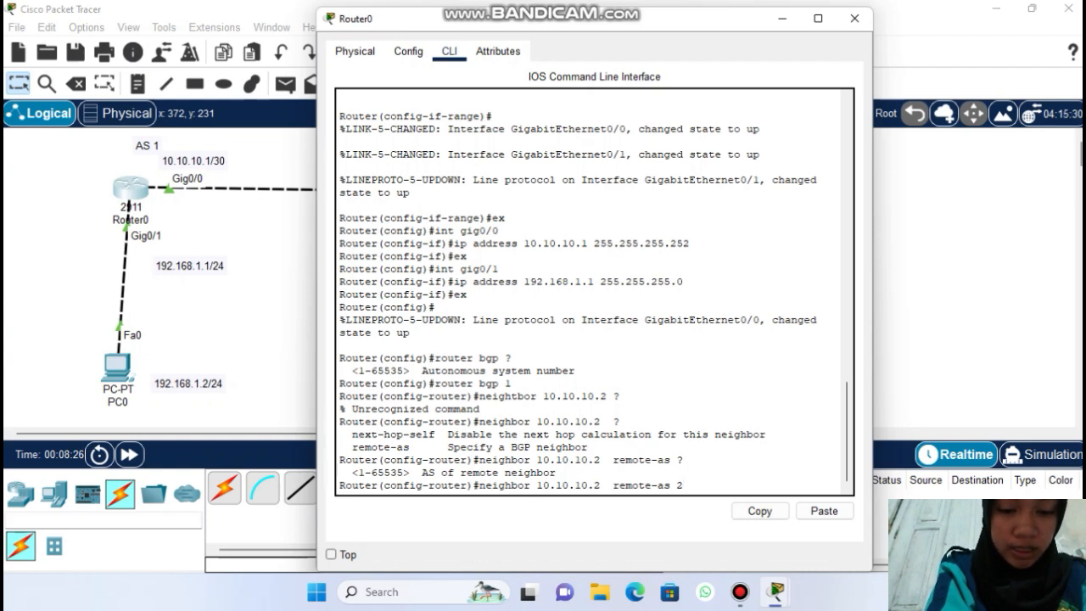
key("Return")
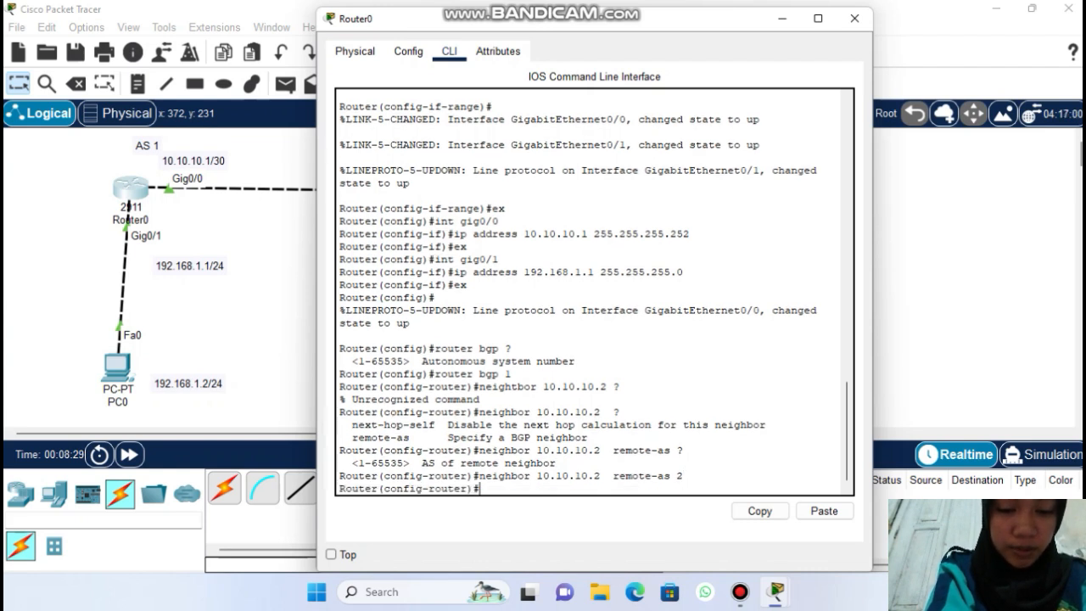
- Advertise network 10.10.10.0 with mask 255.255.255.252 in Router0's BGP configuration, querying the network command's help for its options
type("n")
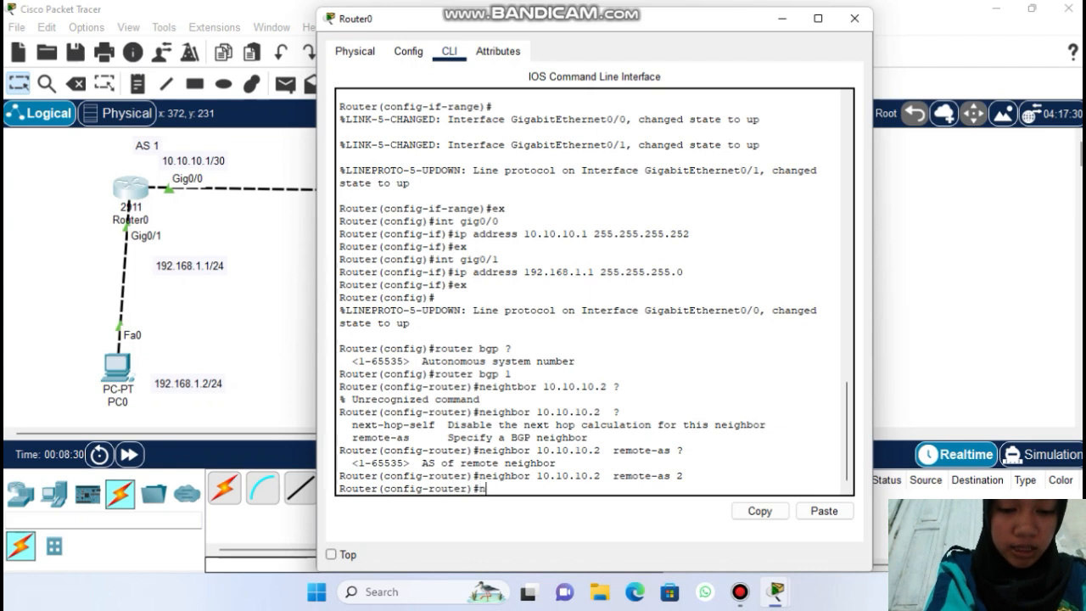
type("etwork")
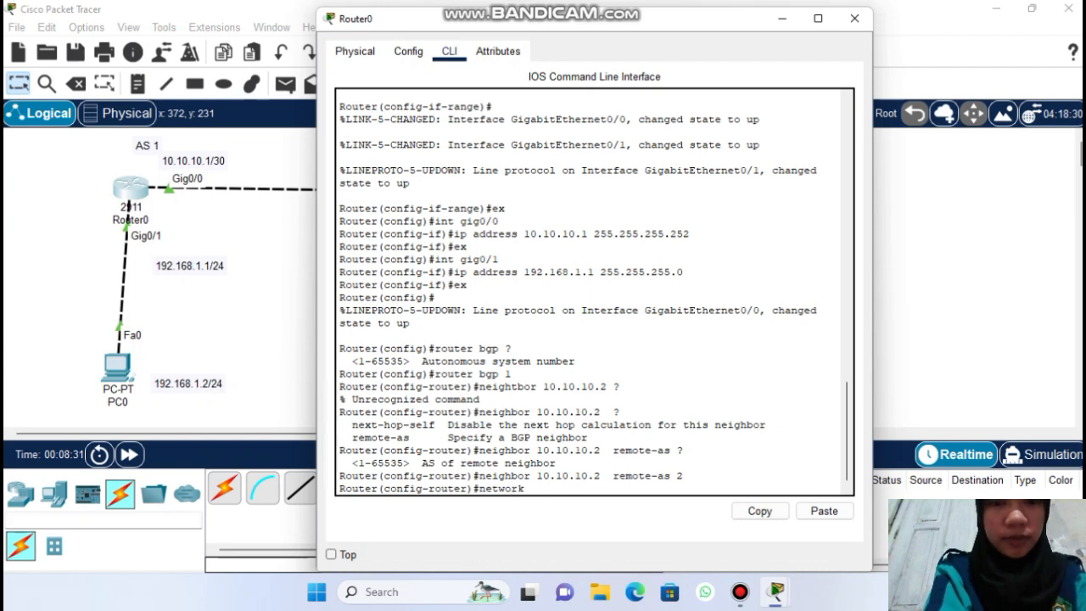
type(" 10")
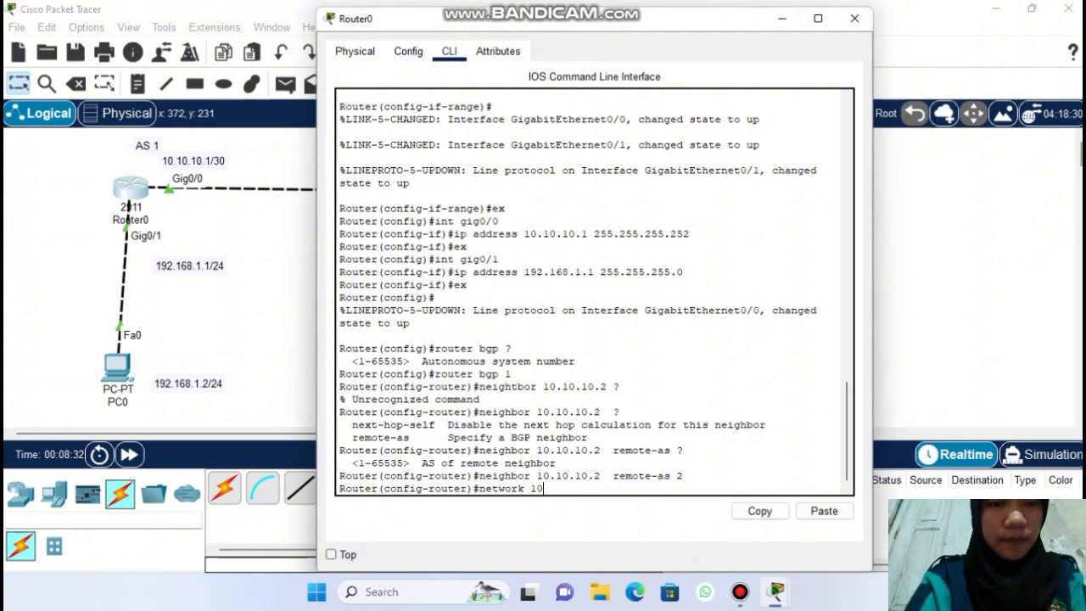
type(".10")
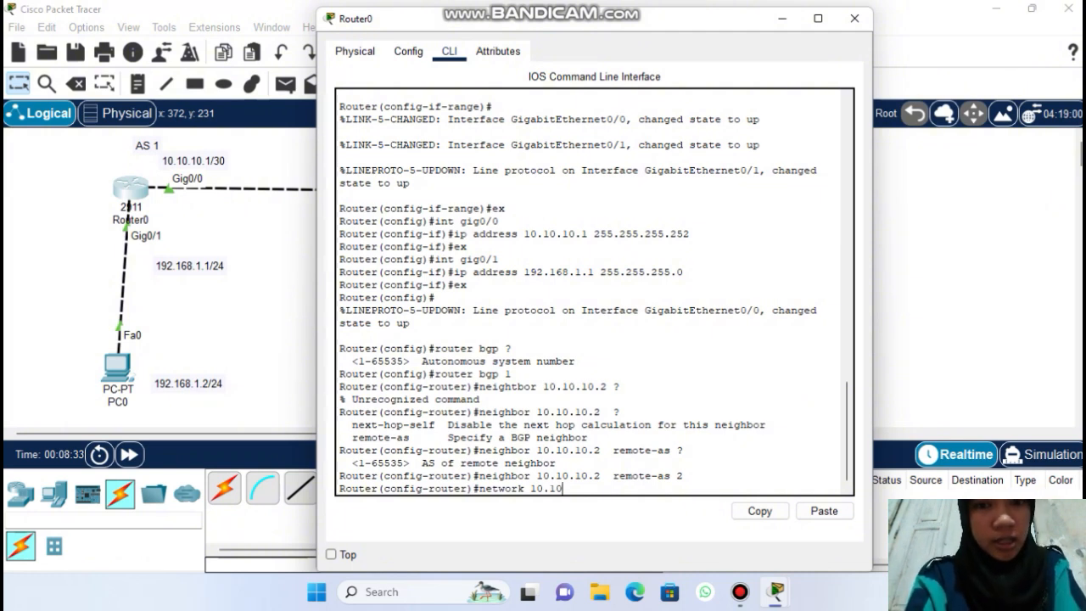
type(".10.0 ?")
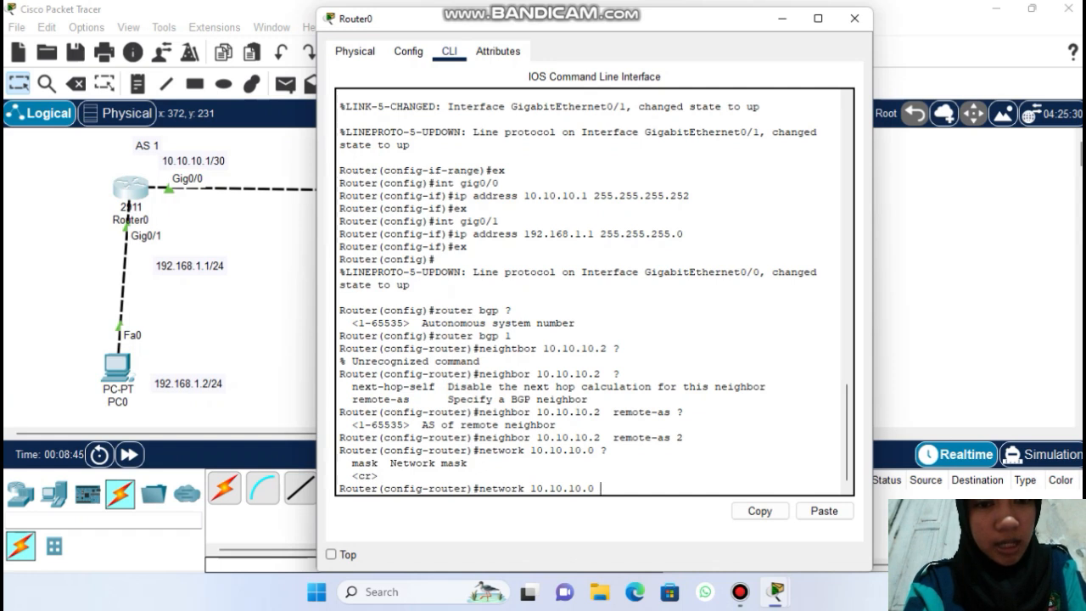
type("mask")
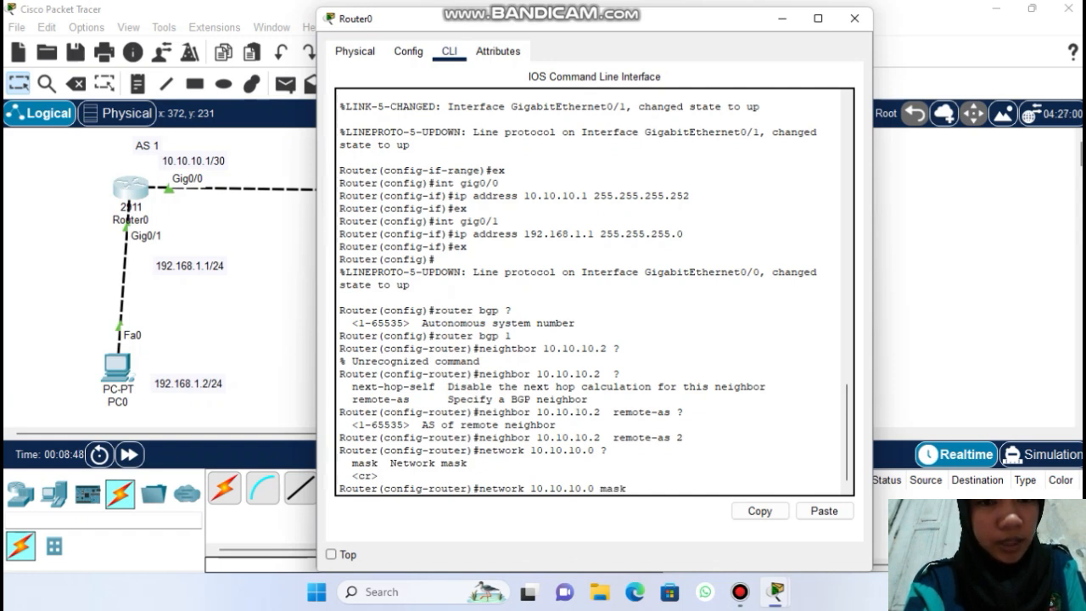
type(" 255")
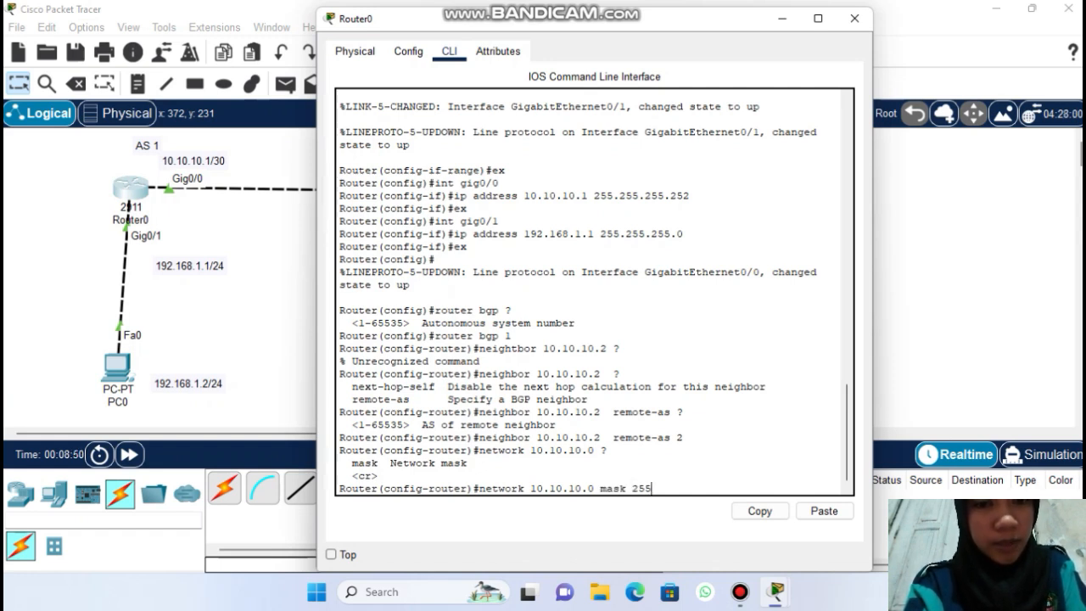
type(".255.2")
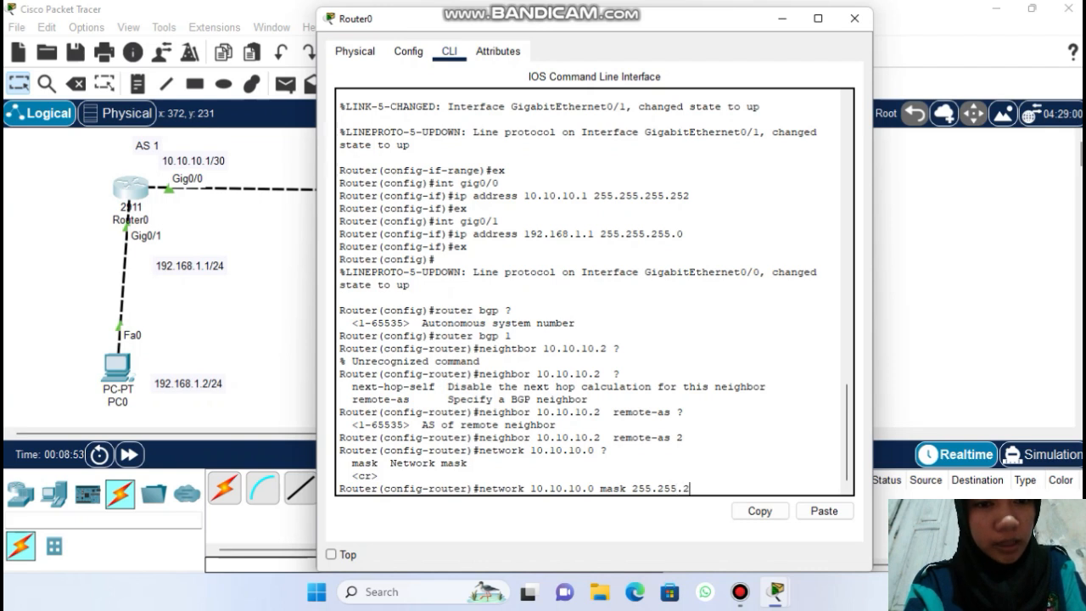
type("55.252")
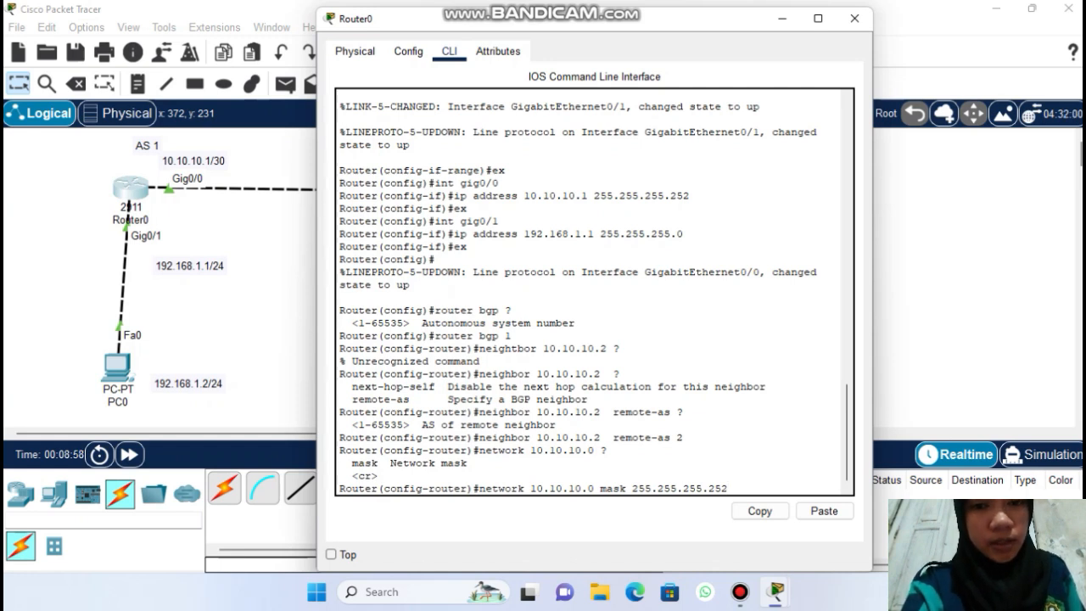
key("Return")
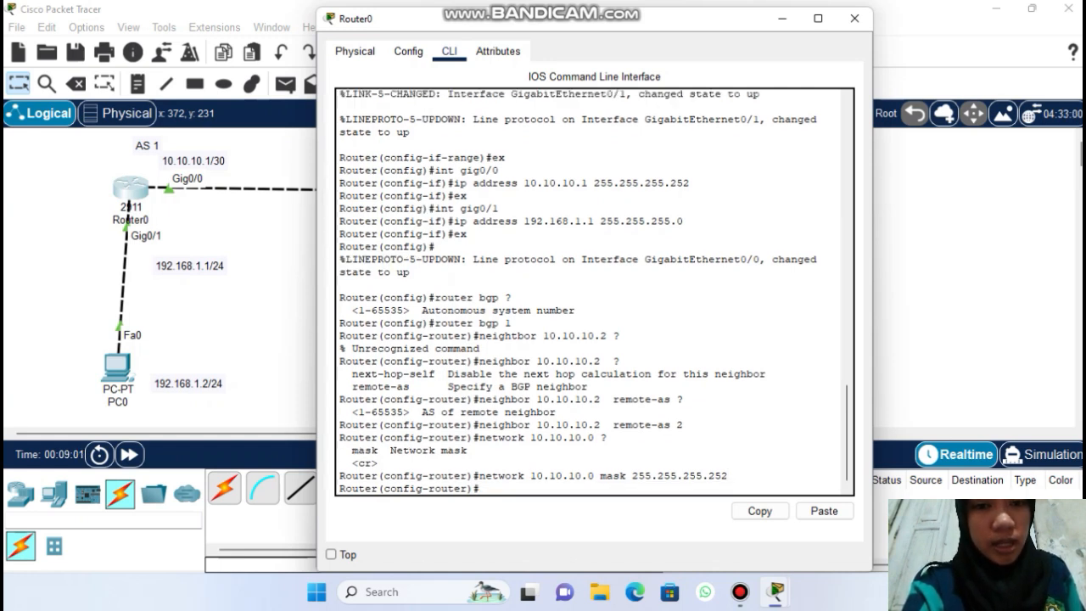
- Advertise network 192.168.1.0 with mask 255.255.255.0 in Router0's BGP, exit router configuration mode and close Router0's window
type("n")
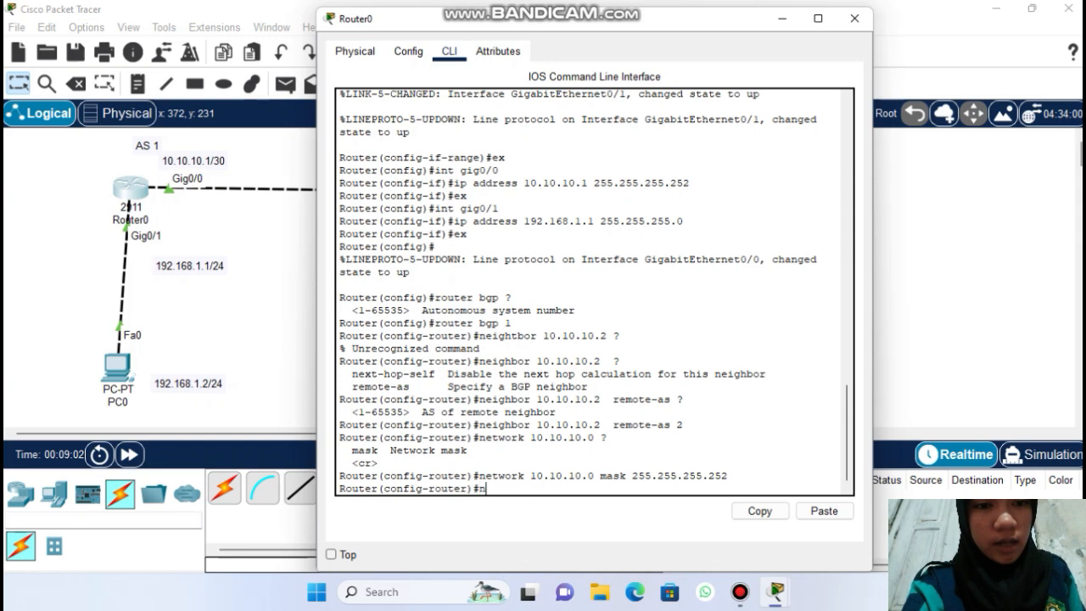
type("etwork 19")
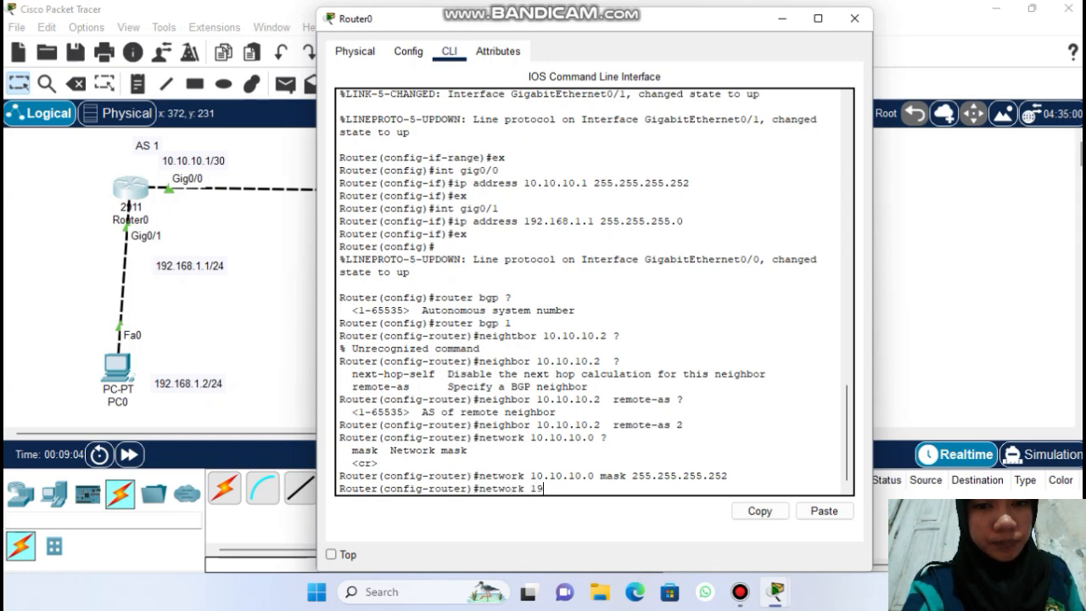
type("2.168.1.0")
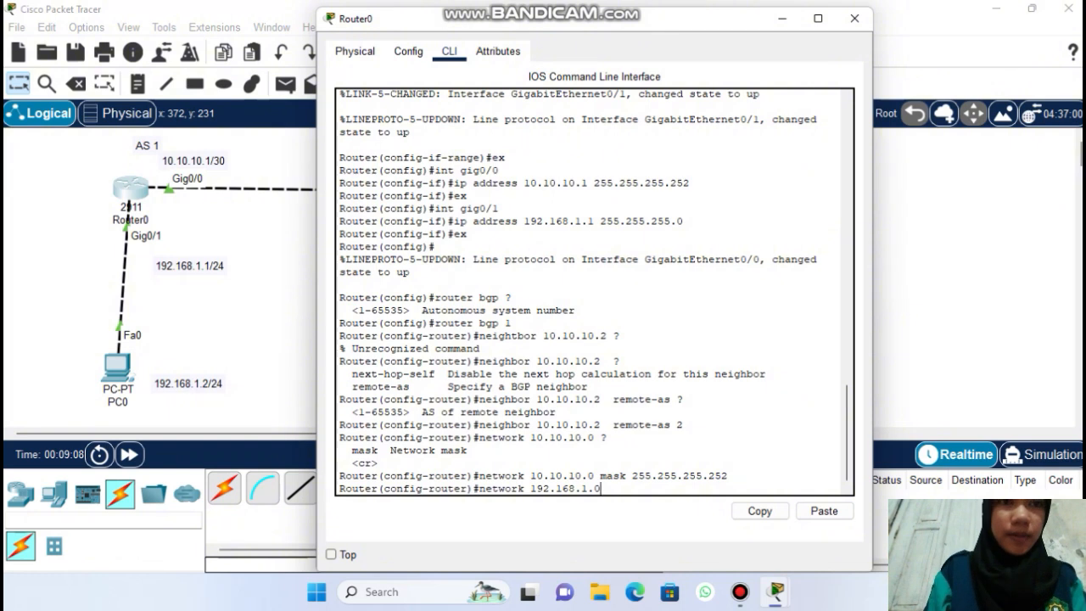
type(" mask 255.255.255.0")
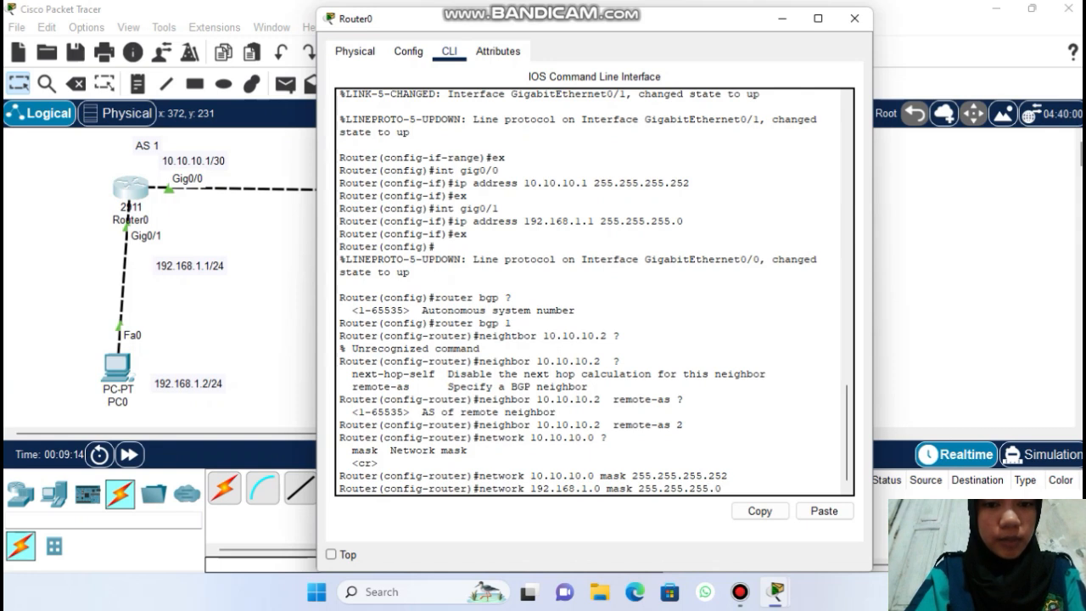
key("Return")
type("ex")
key("Return")
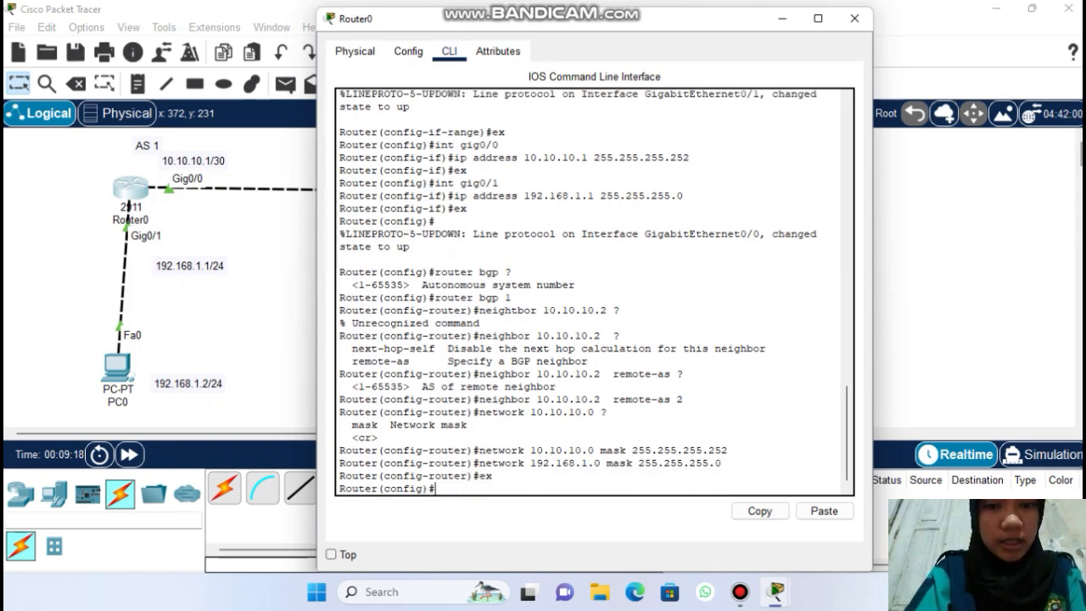
left_click(854, 18)
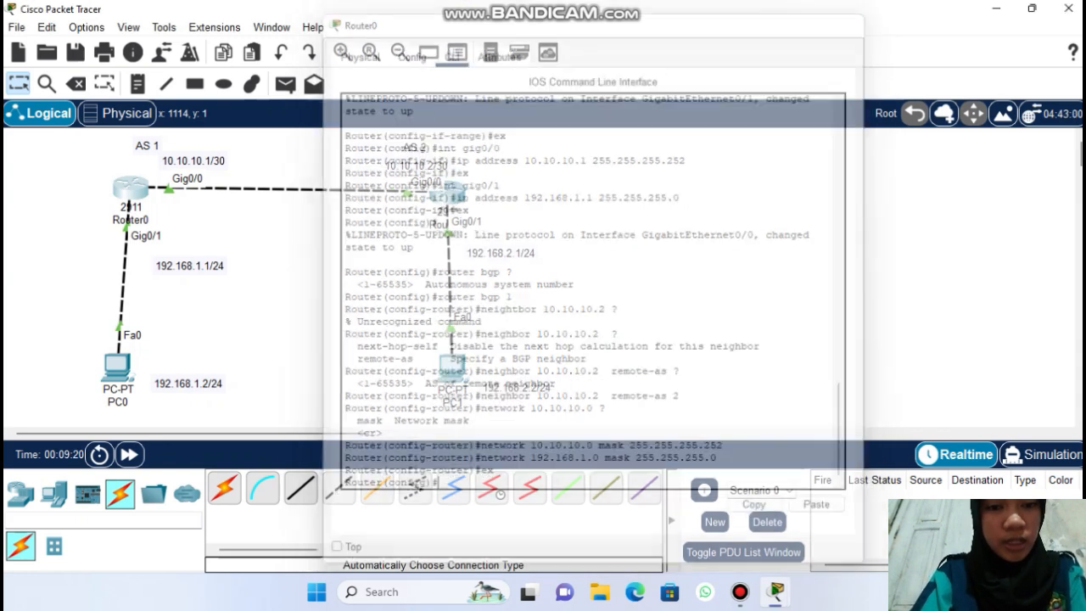
- Open Router1's command line and start BGP with autonomous system number 2
left_click(444, 189)
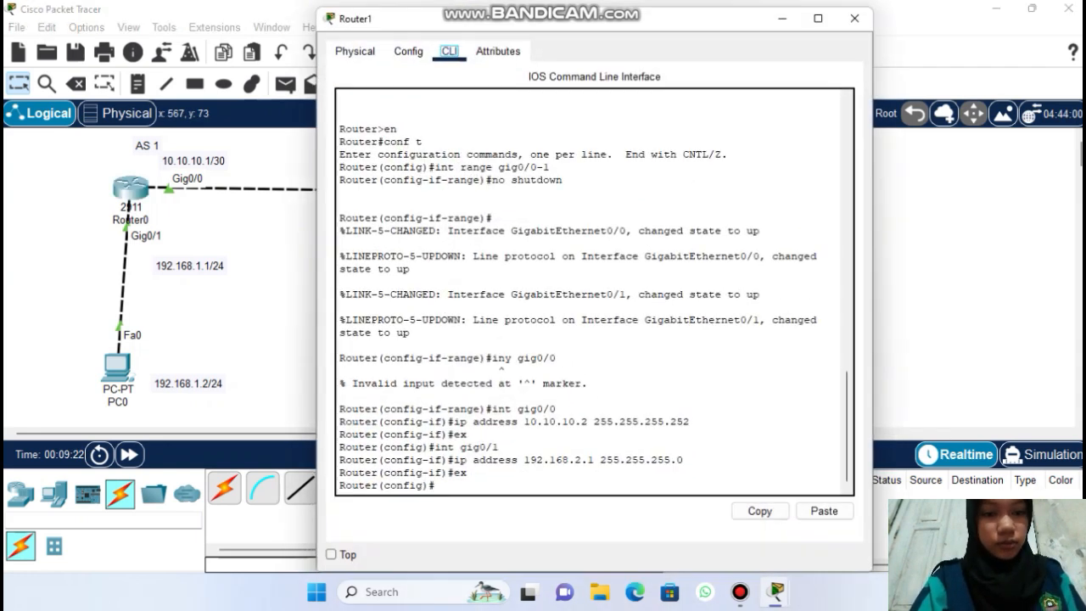
type("rou")
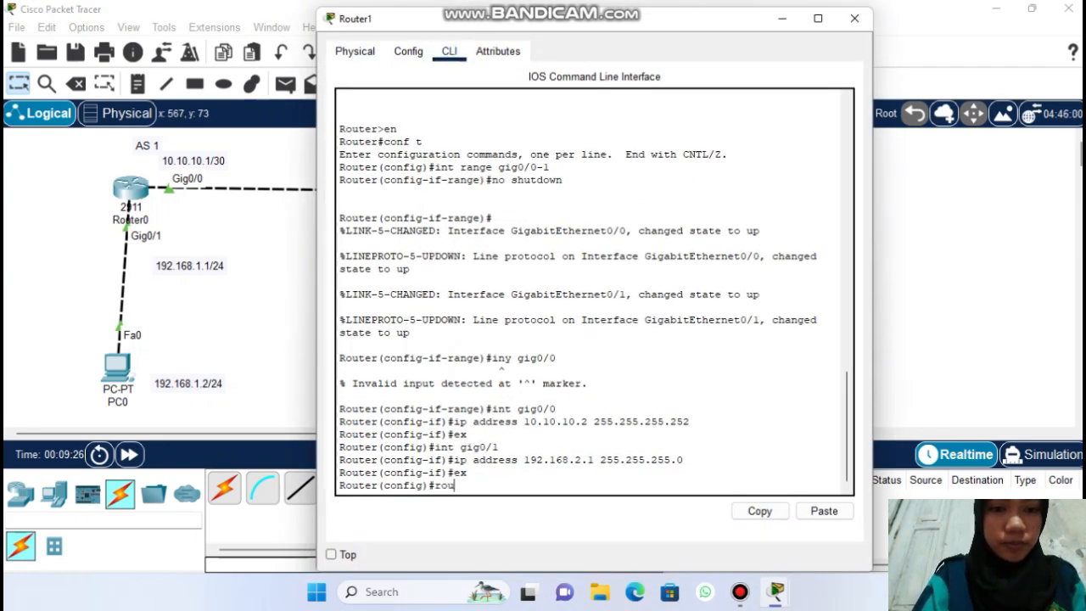
type("ter bgp 2")
key("Return")
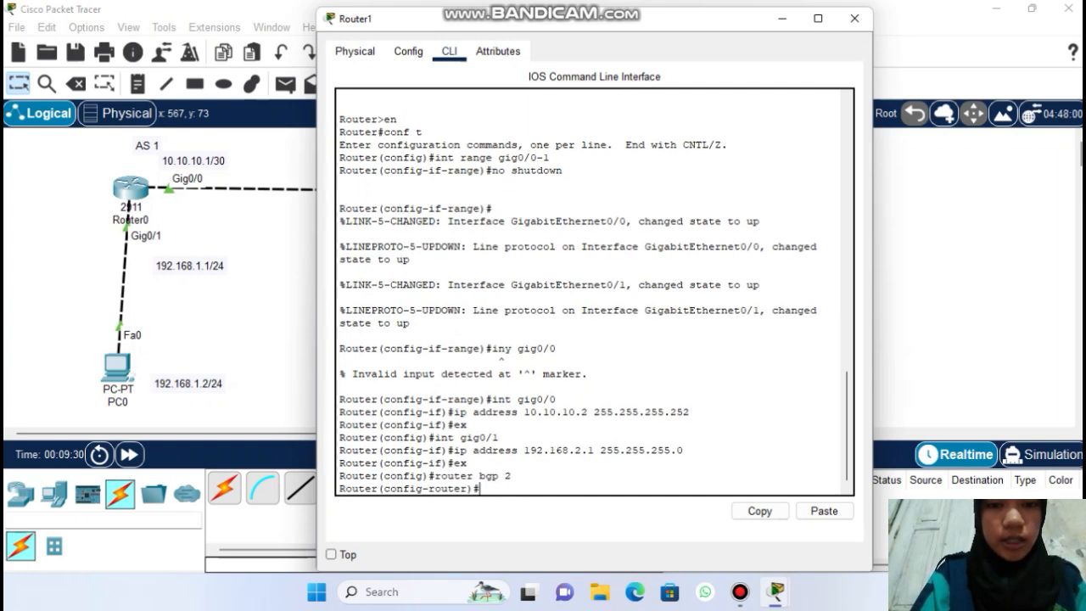
- Define 10.10.10.1 as Router1's BGP neighbor with remote AS number 1
type("neighbo")
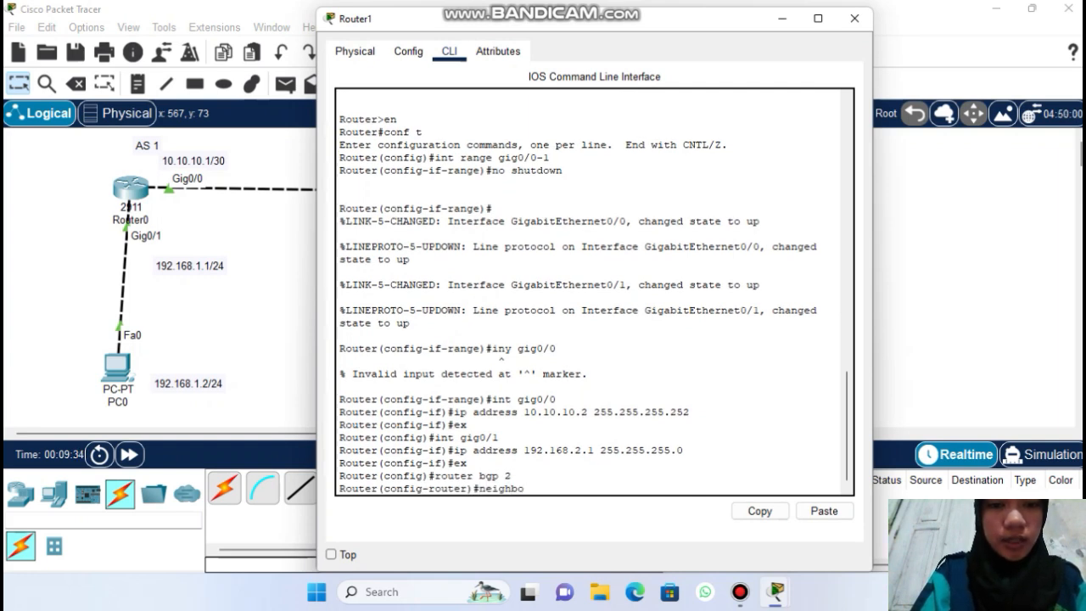
type("r 10.10.10.1 re")
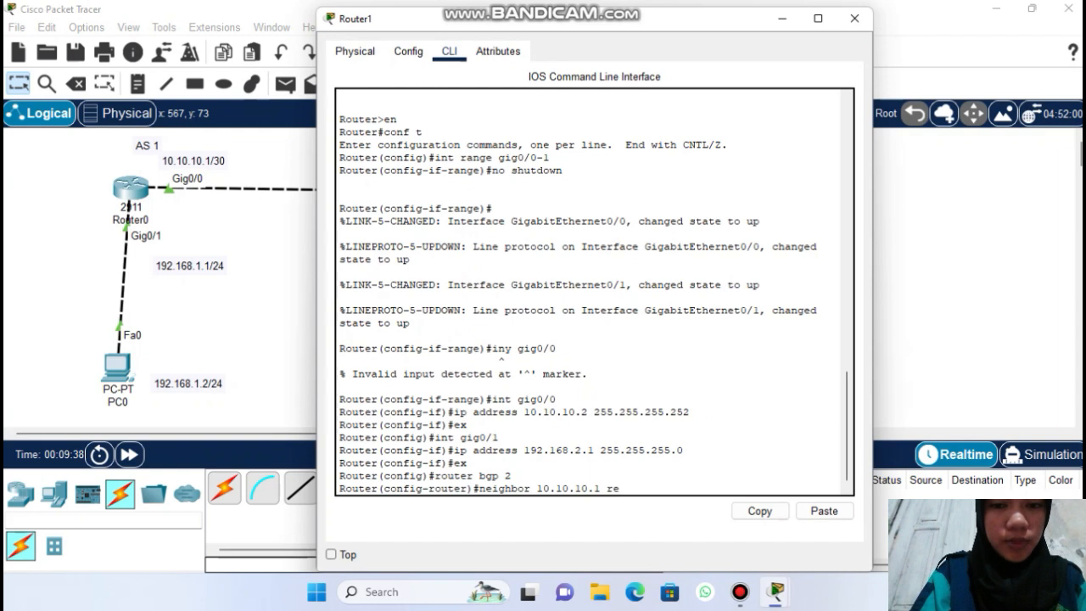
type("mote-as 1")
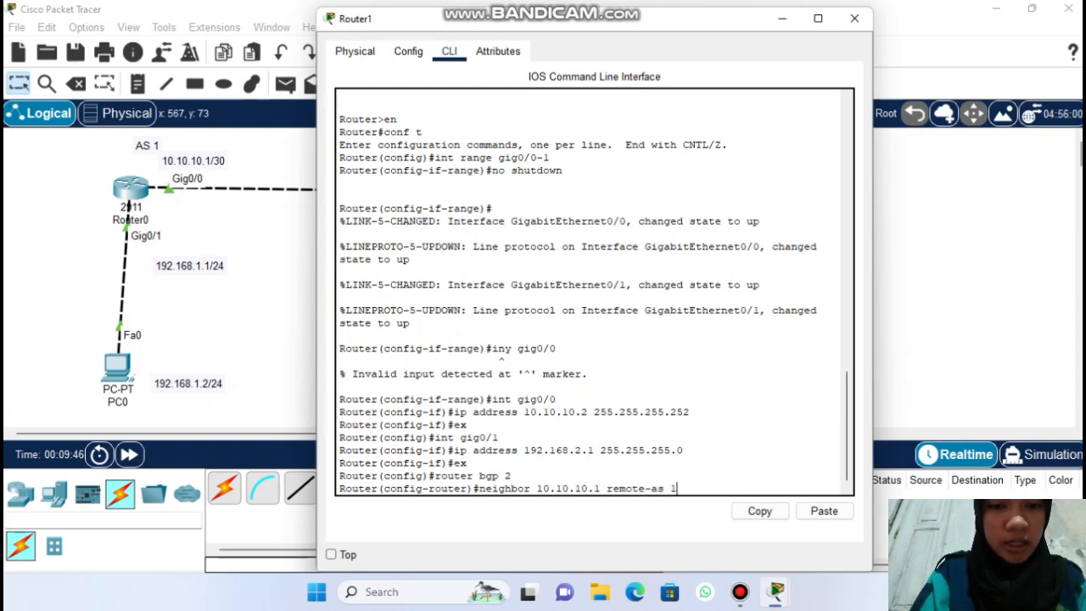
key("Return")
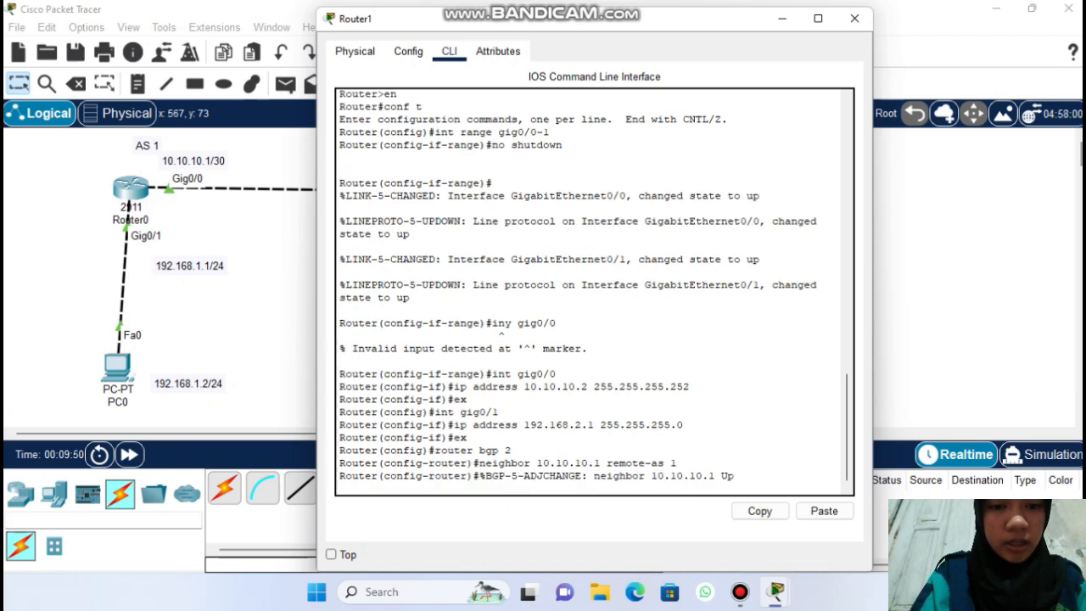
key("Return")
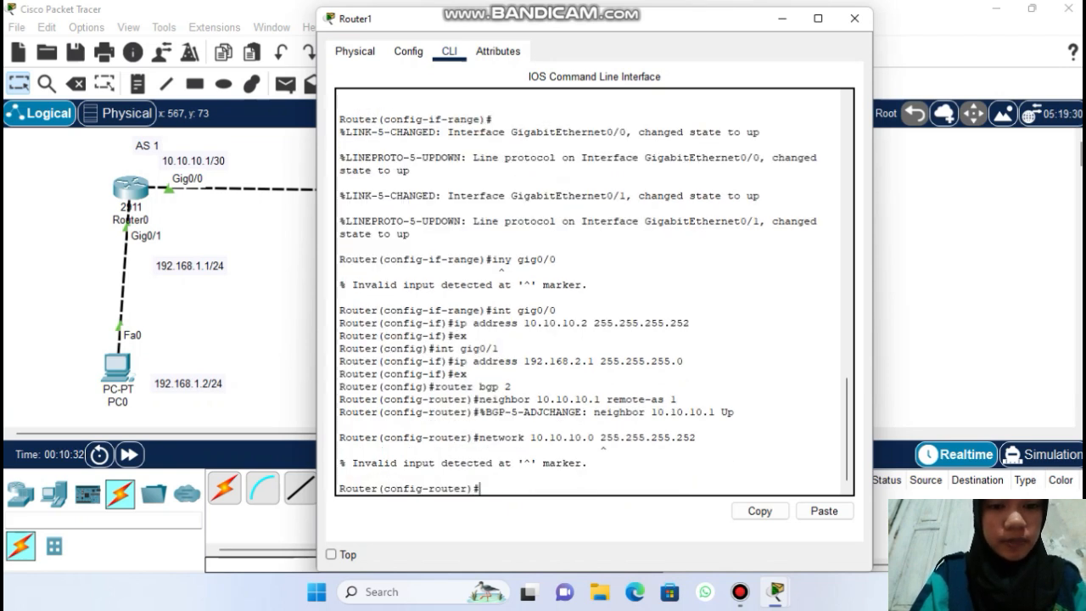
- Correct Router1's rejected network command by inserting the missing mask keyword, advertising network 10.10.10.0 mask 255.255.255.252
key("Up")
key("Left")
key("Left")
key("Left")
key("Left")
key("Left")
key("Left")
key("Left")
key("Left")
key("Left")
key("Left")
key("Left")
key("Left")
key("Left")
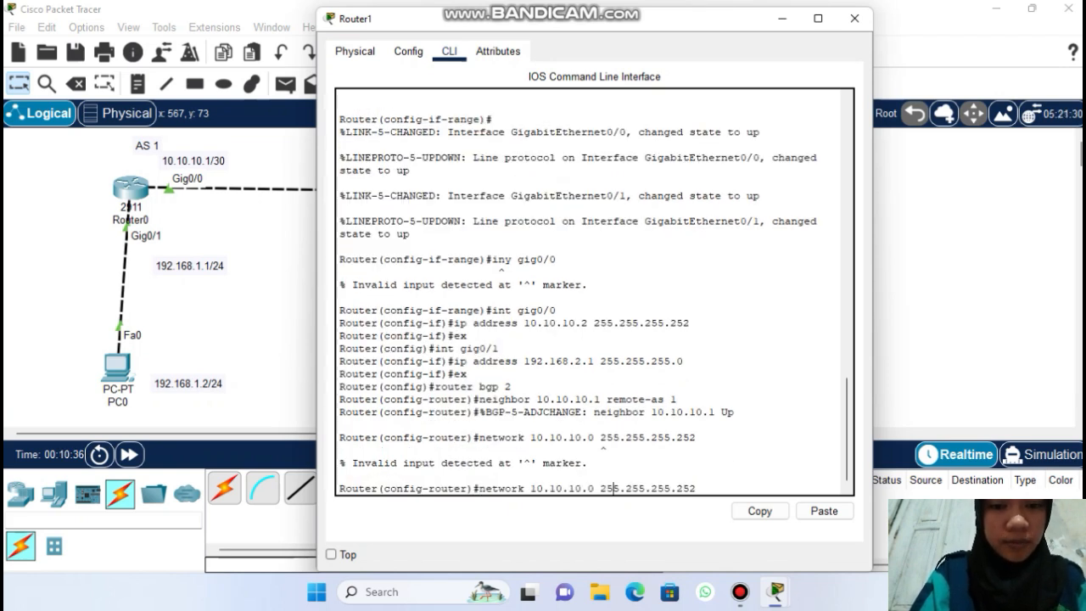
type("mask")
key("Return")
- Advertise network 192.168.2.0 with mask 255.255.255.0 in Router1's BGP configuration
type("network 192.168.2.0")
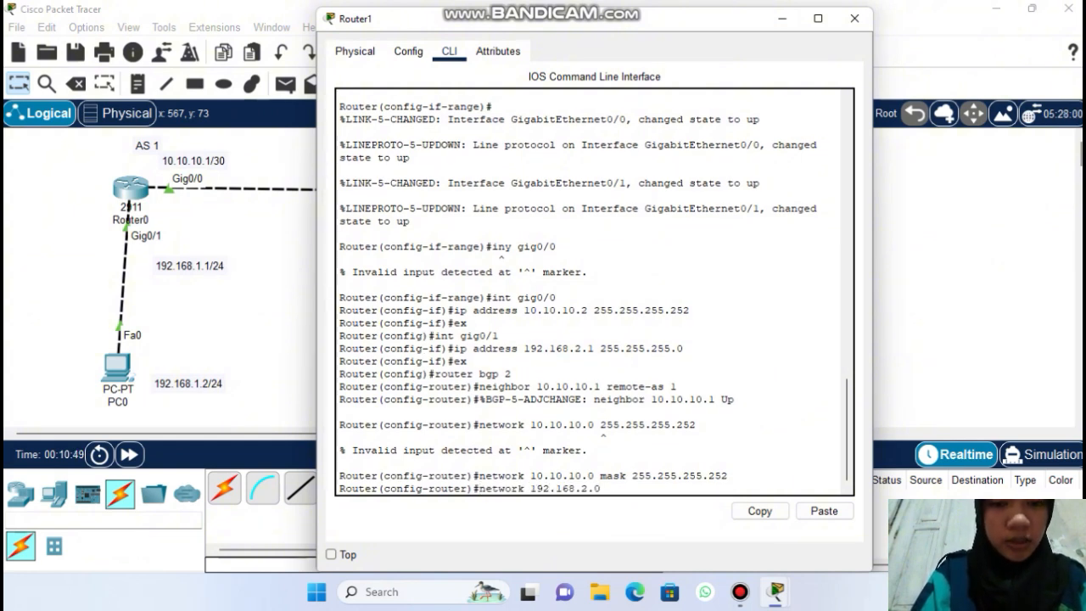
type(" m")
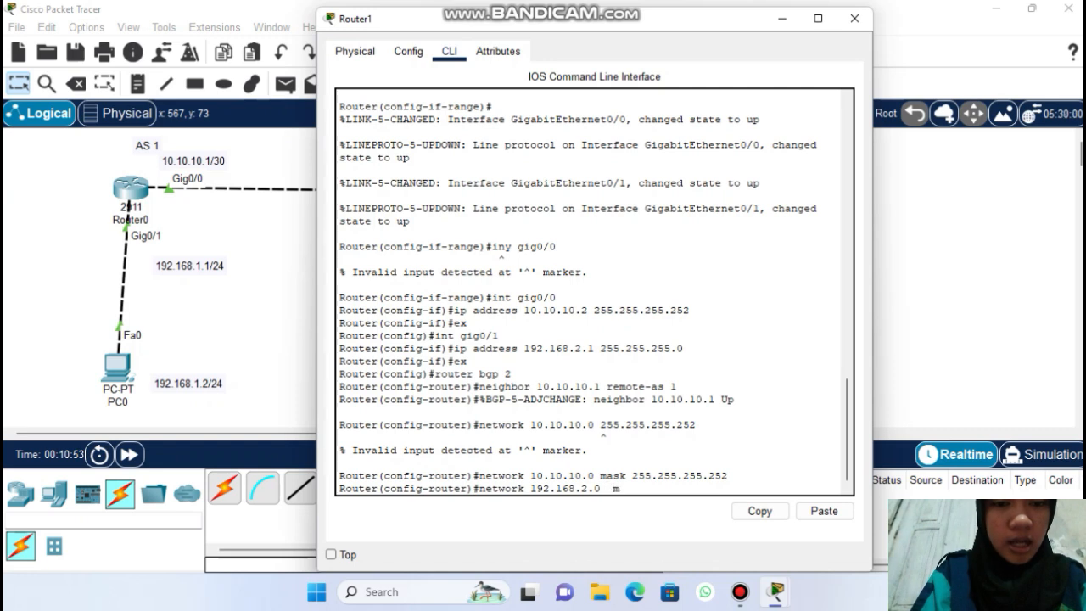
type("ask 255.255.255.0")
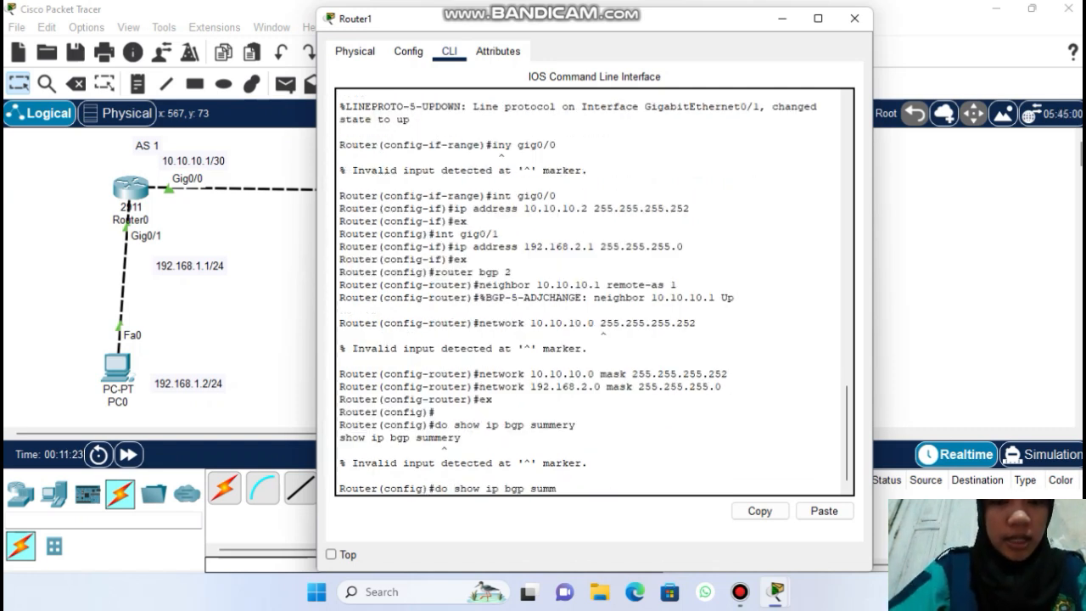
- Display Router1's BGP summary and IP routing table with "do show ip bgp sum" and "do show ip route", and close its window
key("BackSpace")
key("Return")
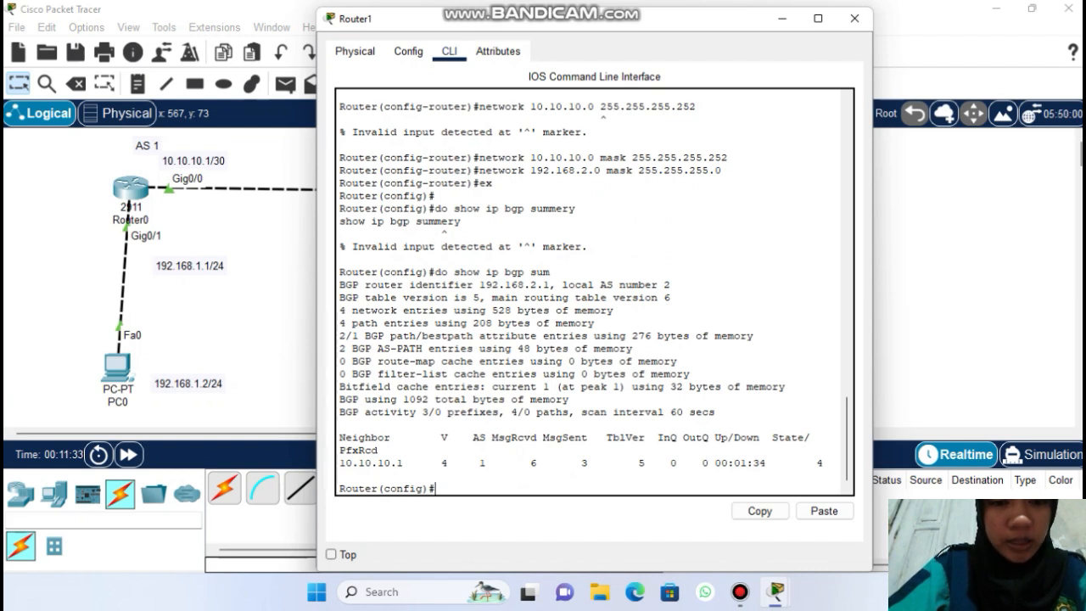
type("do sh")
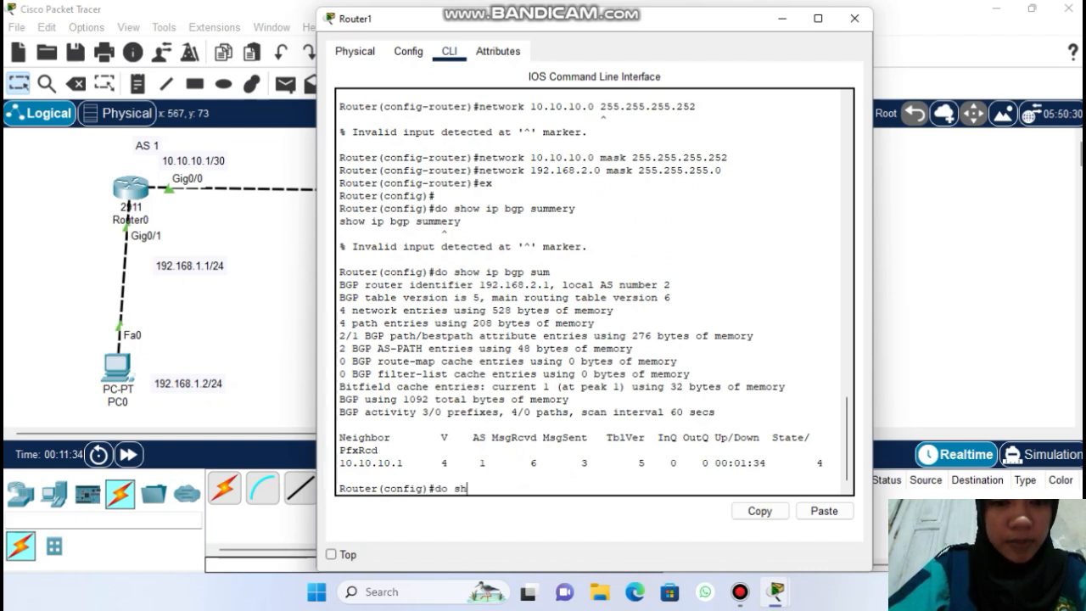
type("ow ip route")
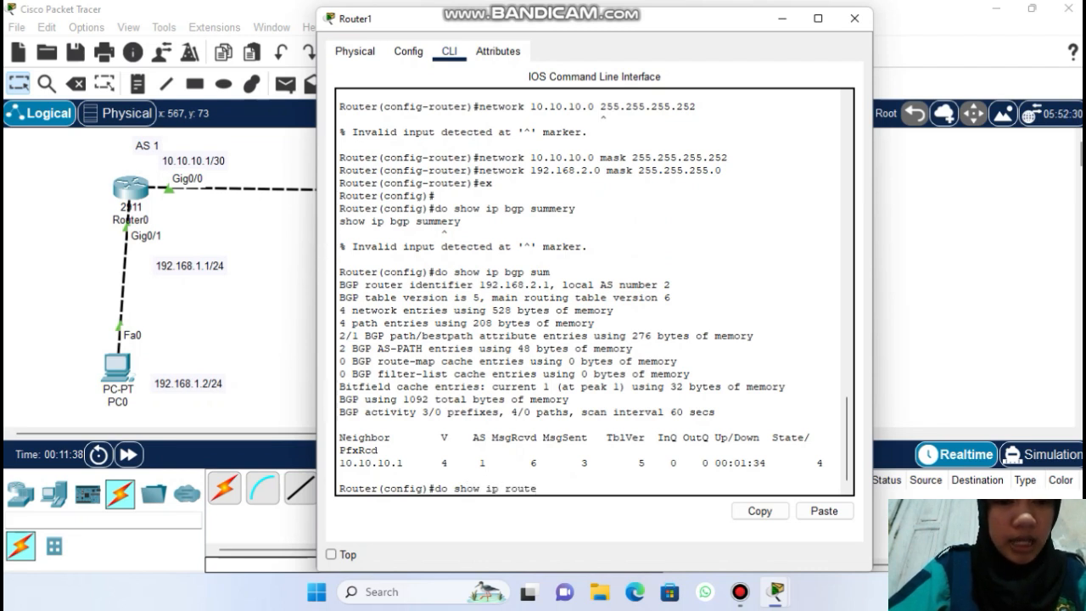
key("Return")
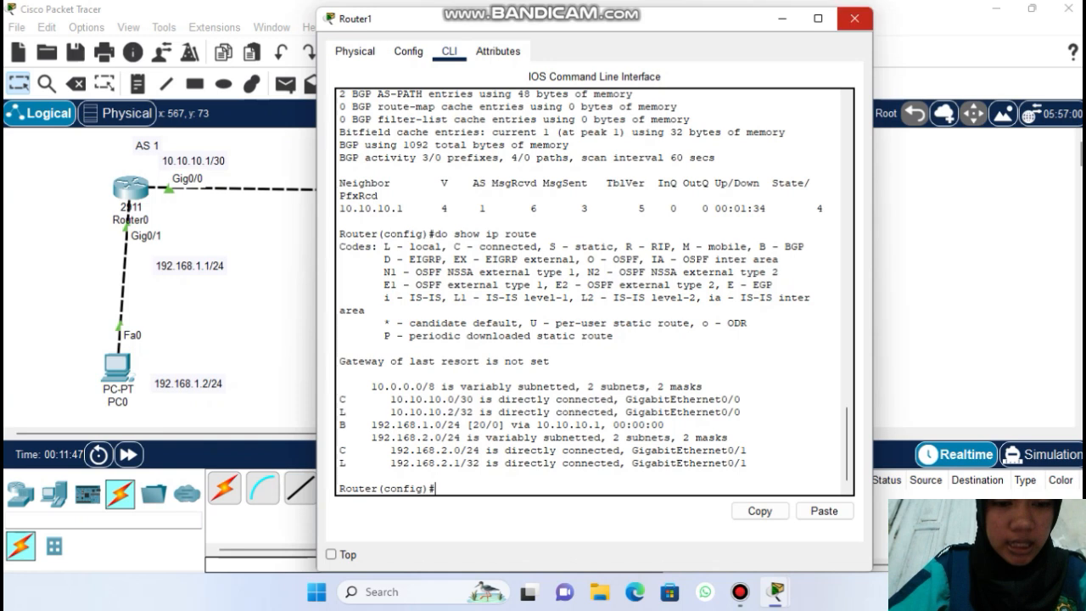
left_click(854, 18)
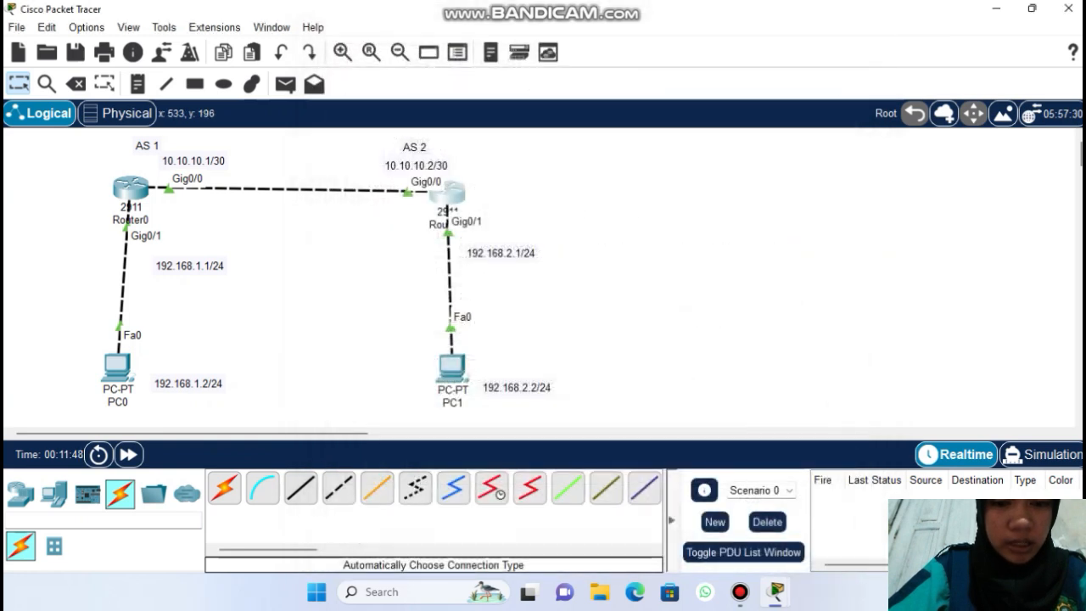
- Test connectivity by sending two simple PDUs from PC0 to PC1
left_click(285, 84)
left_click(118, 368)
left_click(454, 370)
left_click(285, 84)
left_click(118, 369)
left_click(453, 370)
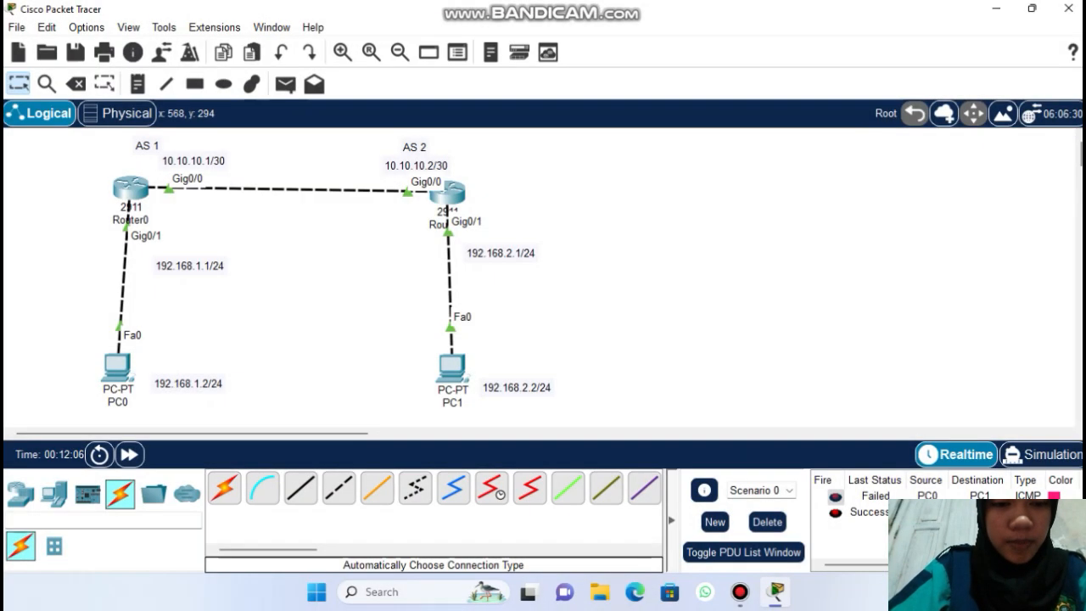
- Add a third 2911 router beside Router1 and place a PC-PT below it
left_click(20, 494)
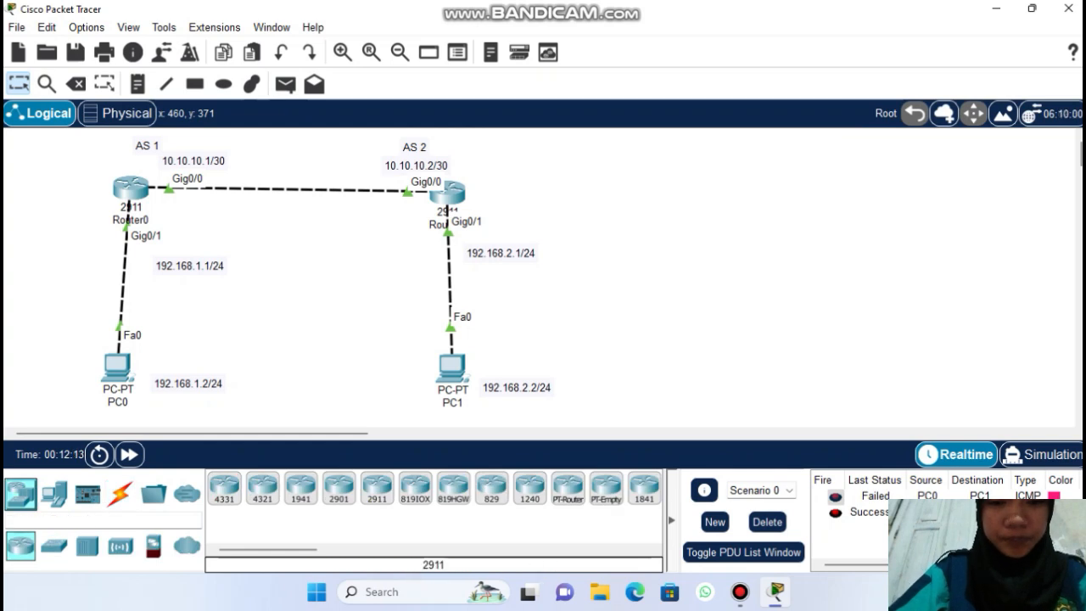
left_click(377, 488)
left_click(707, 185)
left_click(53, 494)
left_click(224, 488)
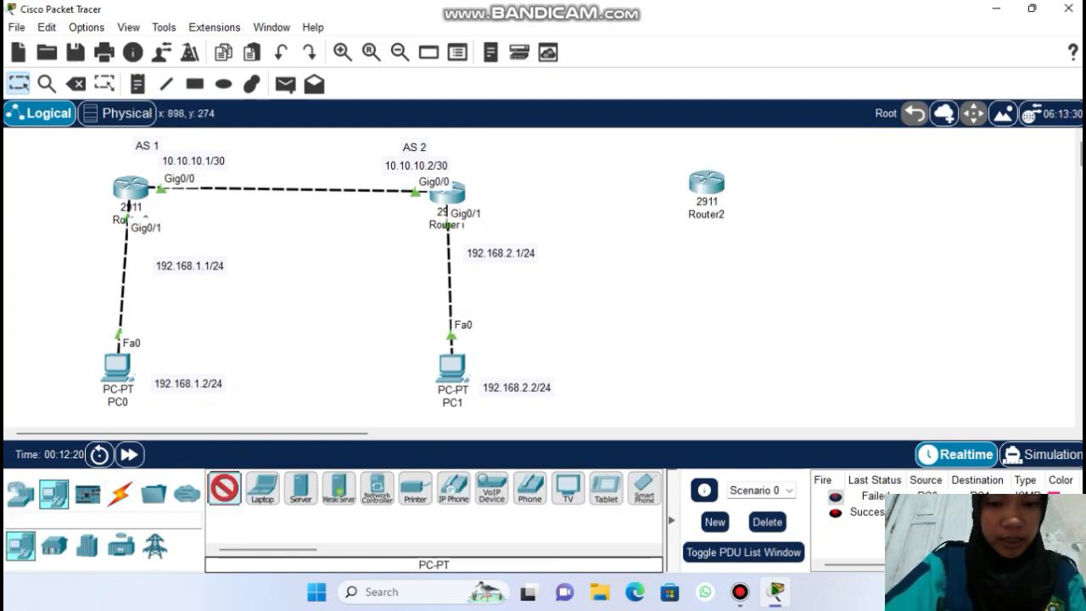
left_click(716, 348)
- Cable Router2 to Router1 and to PC2 using the automatically chosen connection type
left_click(119, 494)
left_click(224, 488)
left_click(707, 183)
left_click(448, 191)
left_click(224, 488)
left_click(707, 183)
left_click(716, 348)
- Label the Router1–Router2 link with notes 10.10.20.1/30 at Router1 and 10.10.20.2/30 at Router2
left_click(138, 83)
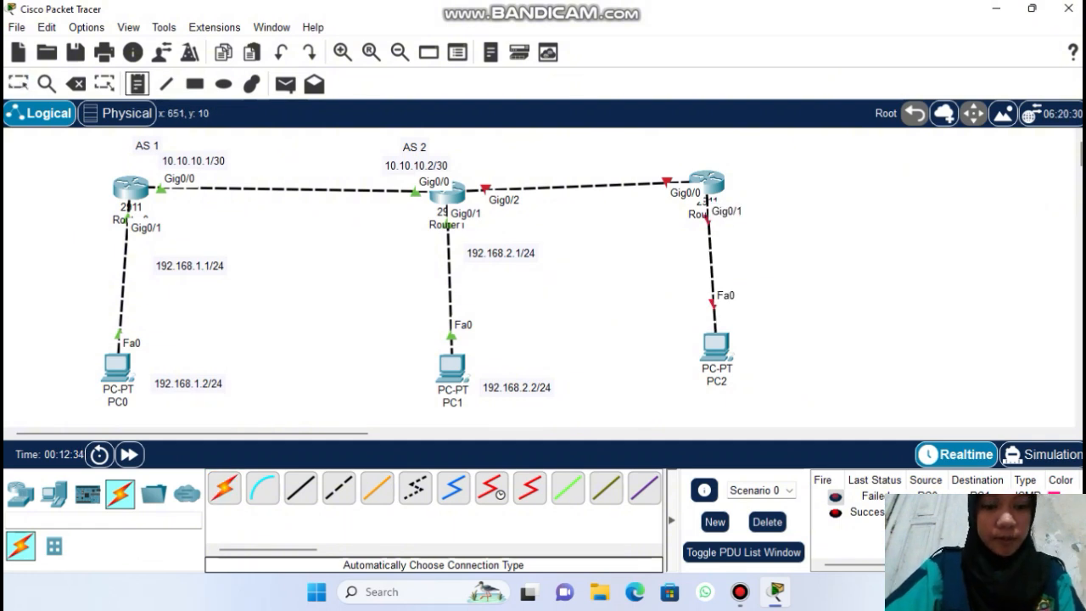
left_click(469, 174)
type("10.10.20.")
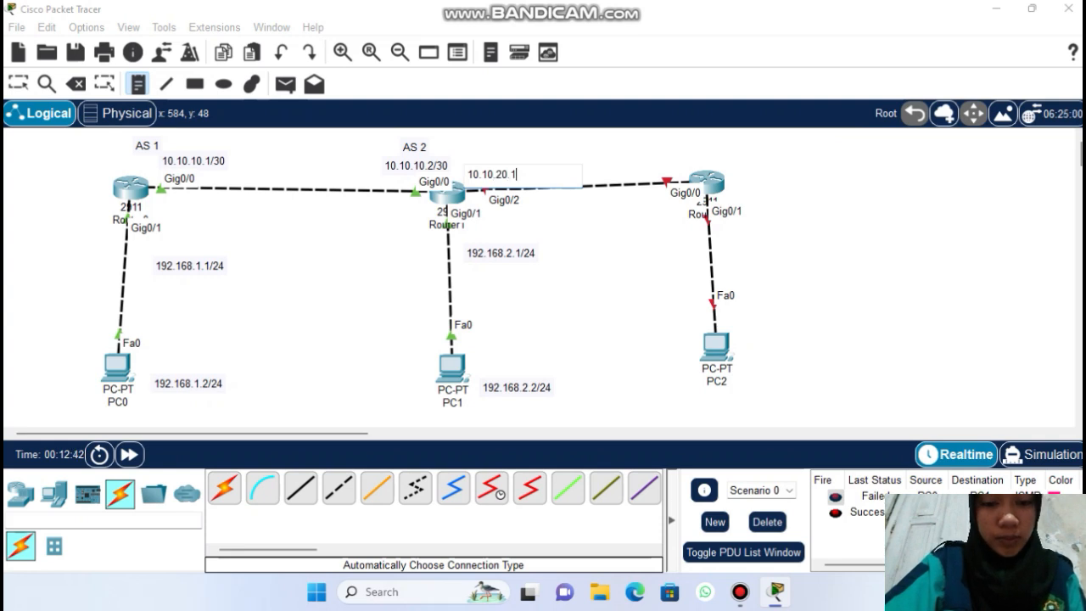
type("1/30")
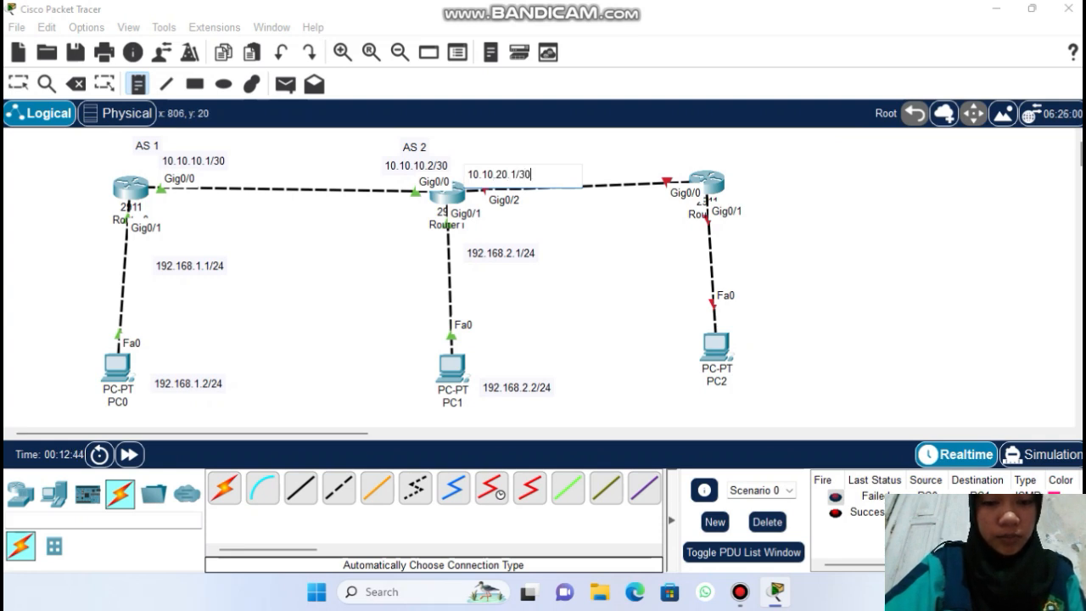
left_click(647, 151)
type("10.10")
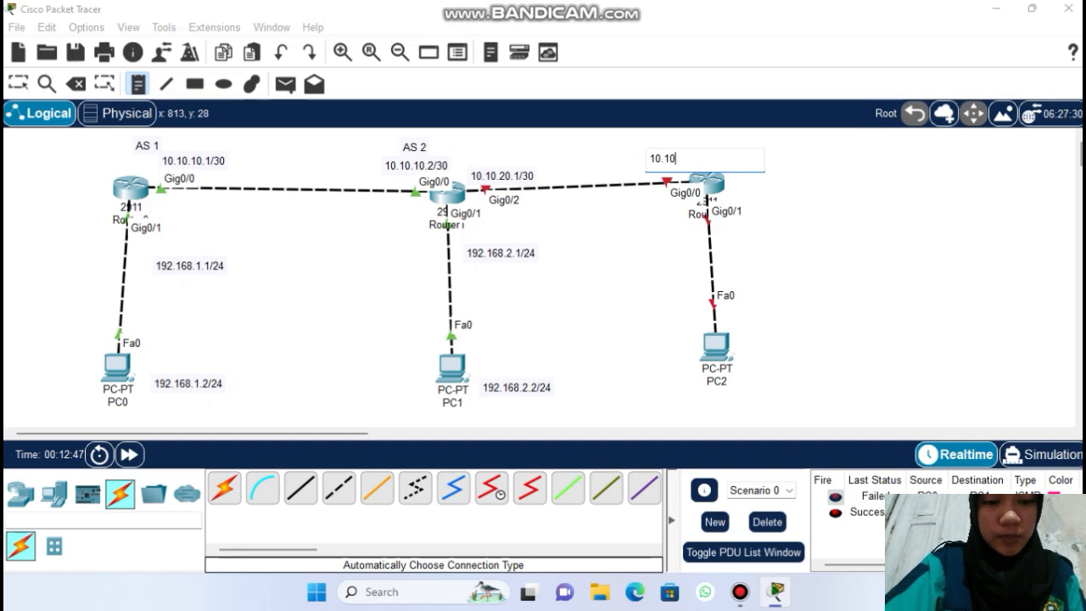
type(".20")
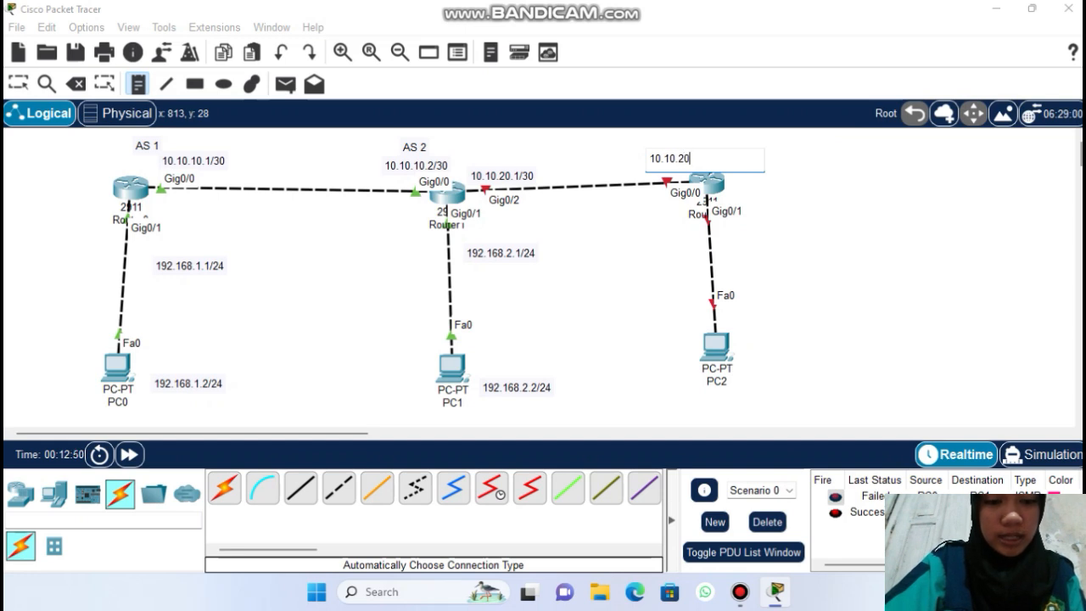
type(".2/30")
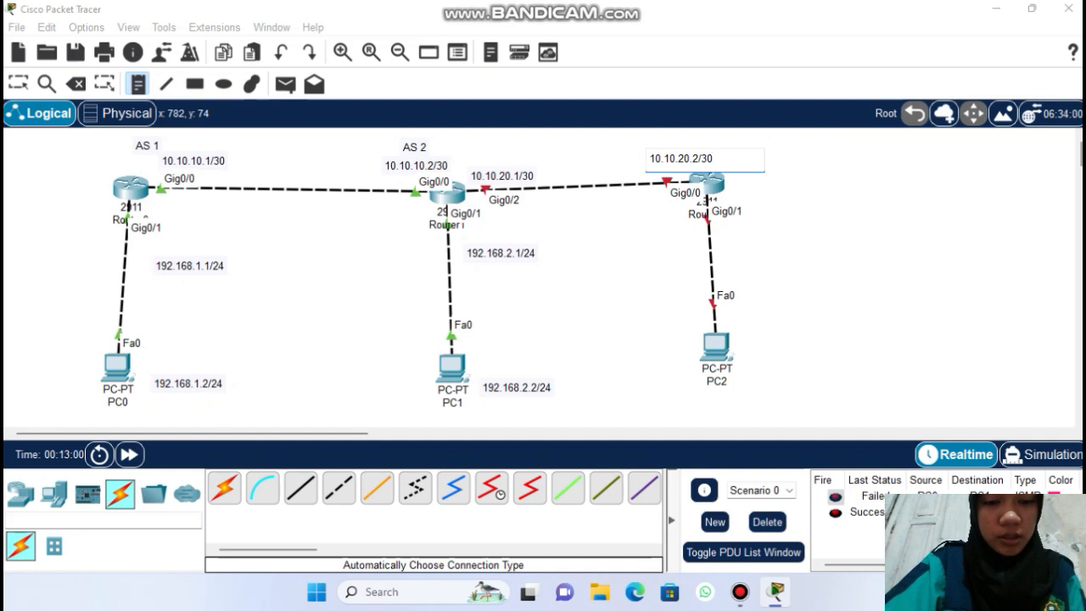
- Add the note 192.168.3.1/24 below Router2 and the note 192.168.3.2/24 beside PC2
left_click(743, 242)
type("192.168.3.1/24")
left_click(757, 379)
type("192.168.3.2/24")
left_click(17, 83)
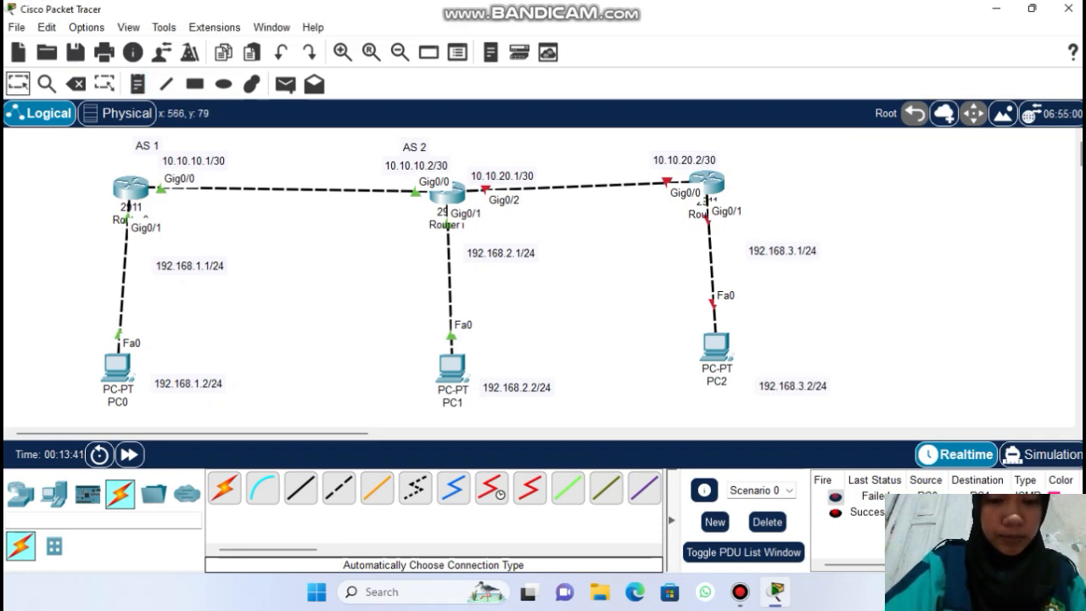
- Enable Router1's interface gig0/2 and assign it IP address 10.10.20.1 with mask 255.255.255.252
left_click(447, 192)
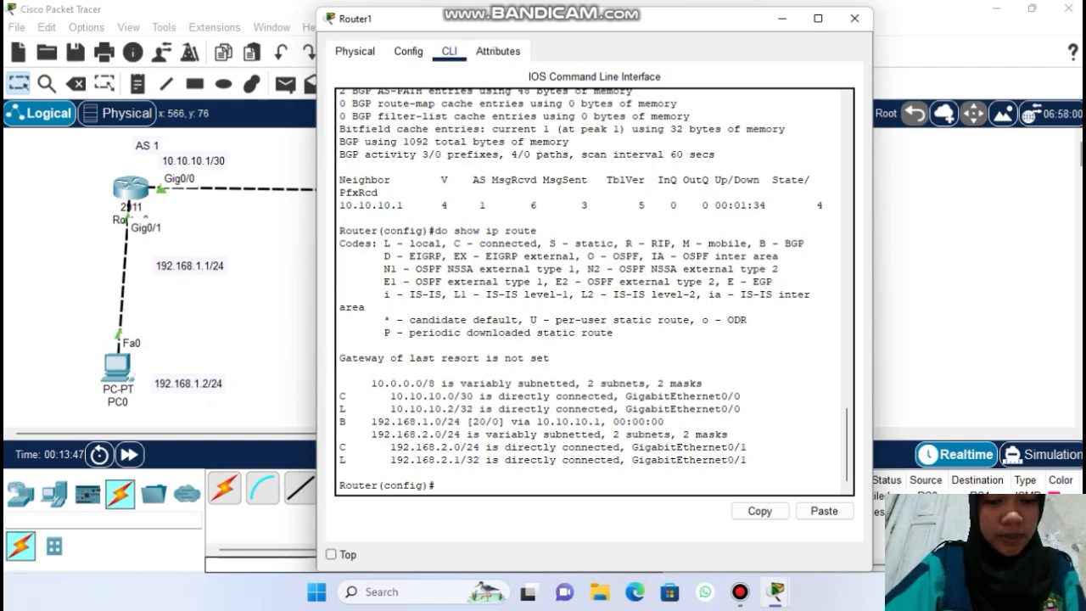
type("int")
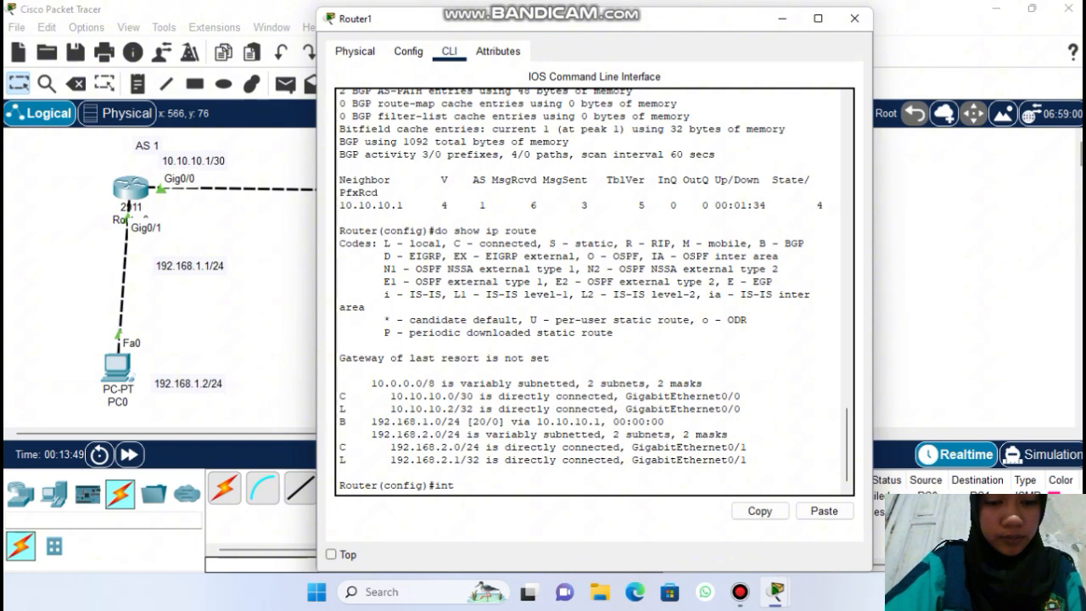
type(" gig0/2")
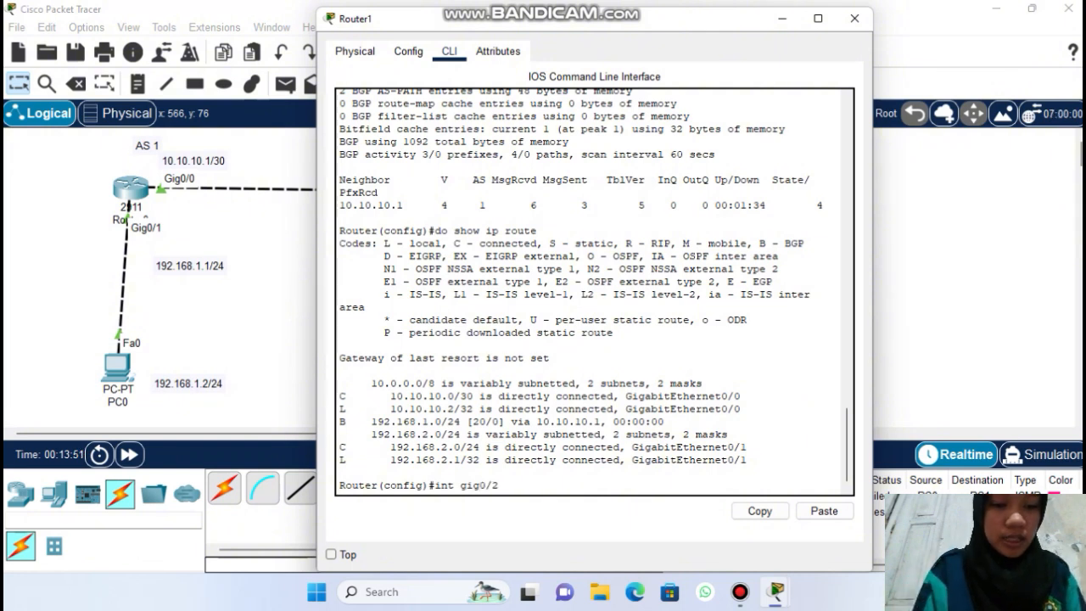
key("Return")
type("no shutdown")
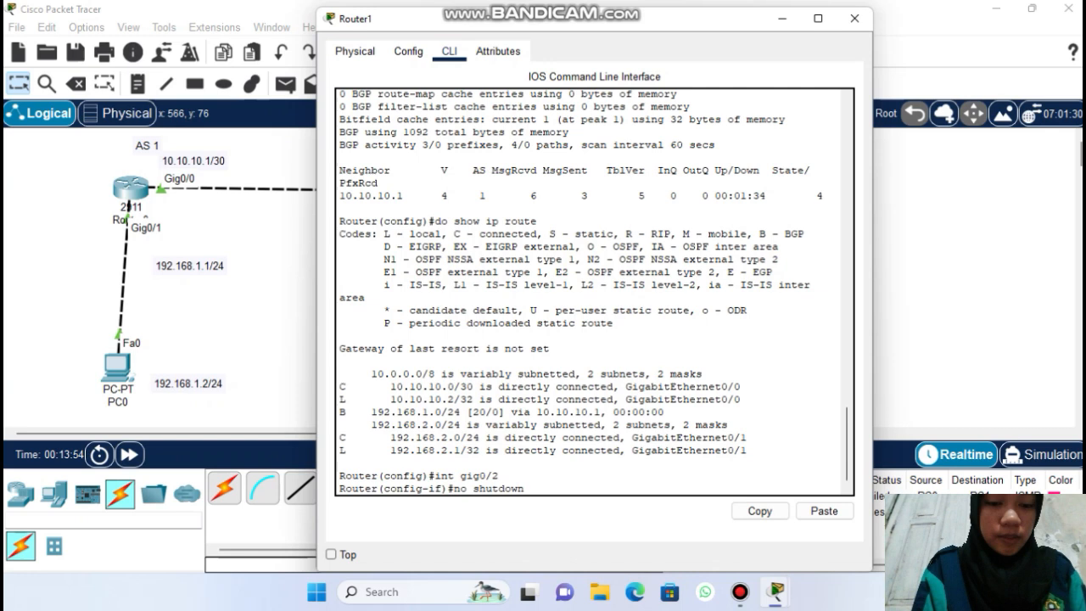
key("Return")
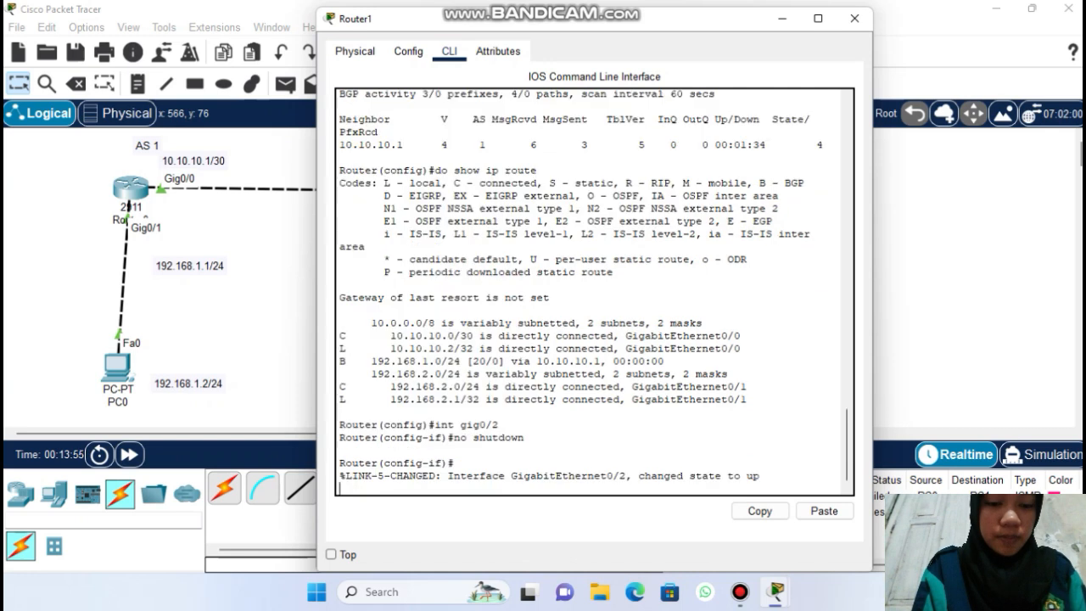
key("Return")
type("ip address 10.10.20.1 255.255.255.252")
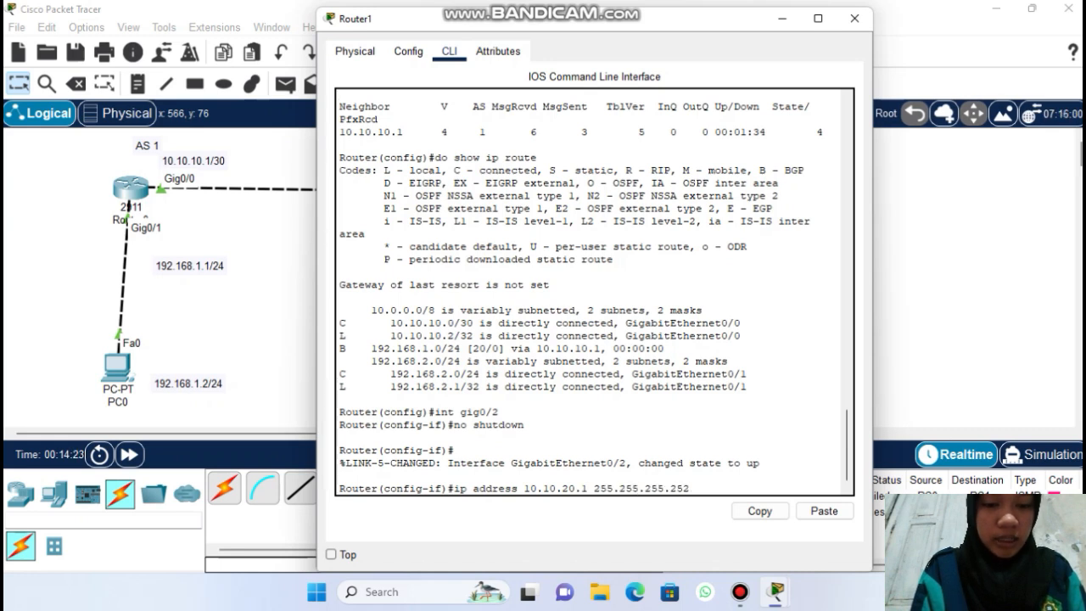
key("Return")
type("exit")
key("Return")
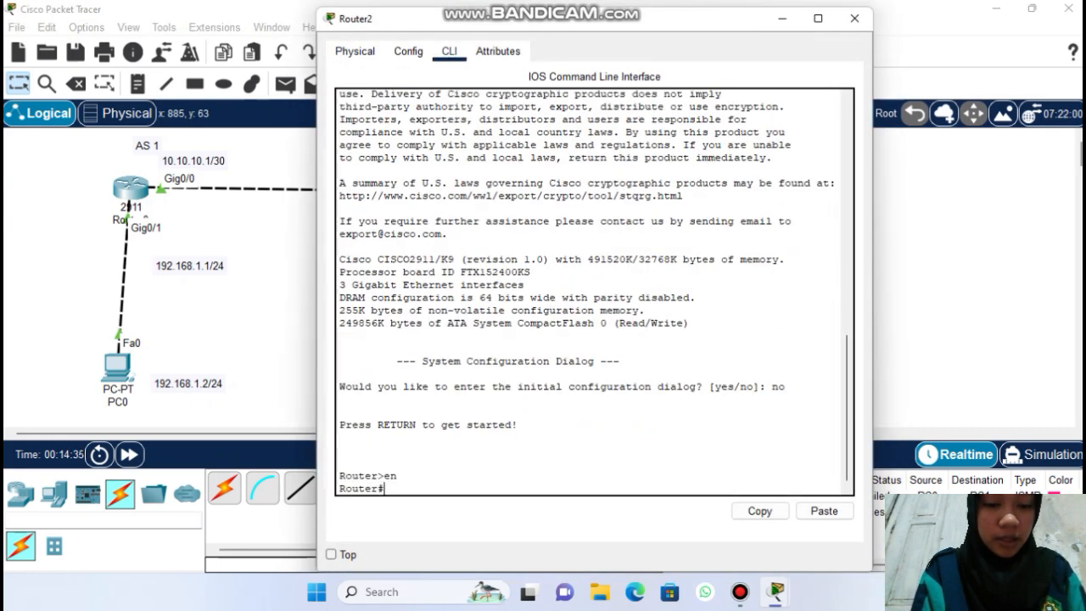
- Enter global configuration mode on Router2 and enable the interface range gig0/0-1 with no shutdown
type("conf t")
key("Return")
type("int range gig0")
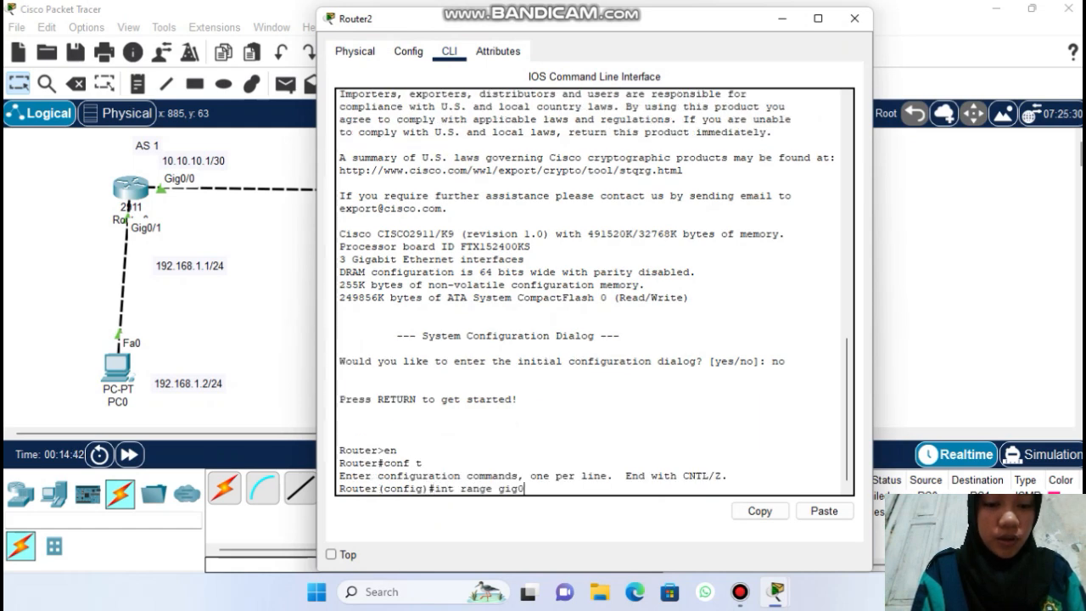
type("/0-1")
key("Return")
type("no shutdown")
key("Return")
type("ip ad")
key("BackSpace")
key("BackSpace")
key("BackSpace")
key("BackSpace")
key("BackSpace")
type("ex")
key("Return")
- Assign IP address 10.10.20.2 with mask 255.255.255.252 to Router2's interface gig0/0
type("int gi")
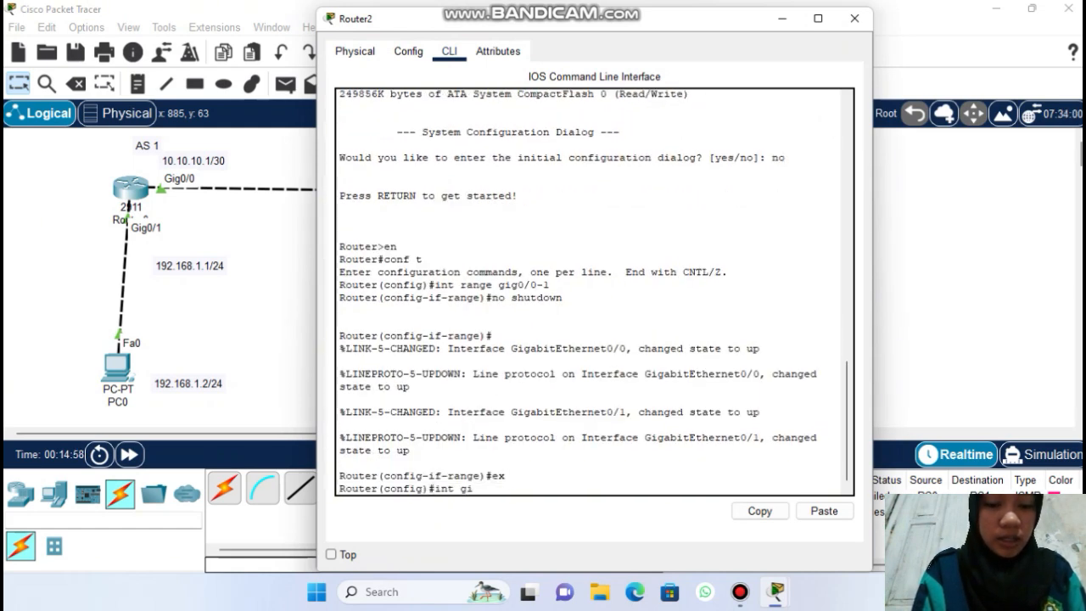
type("g0/0")
key("Return")
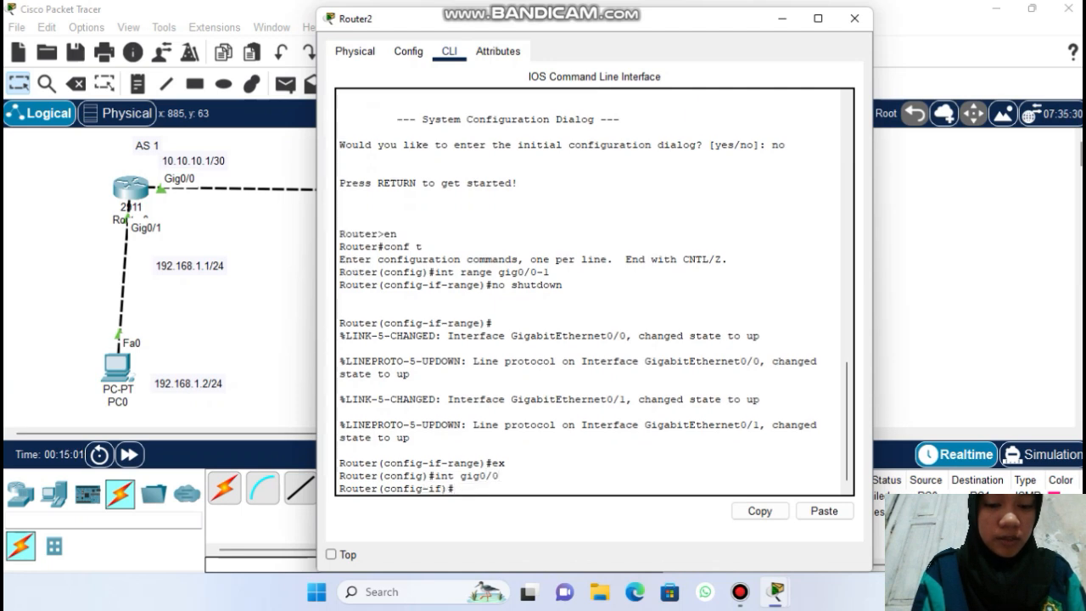
type("ip addr")
key("BackSpace")
key("BackSpace")
type("ress 10.10.20.2 255.255.255.252")
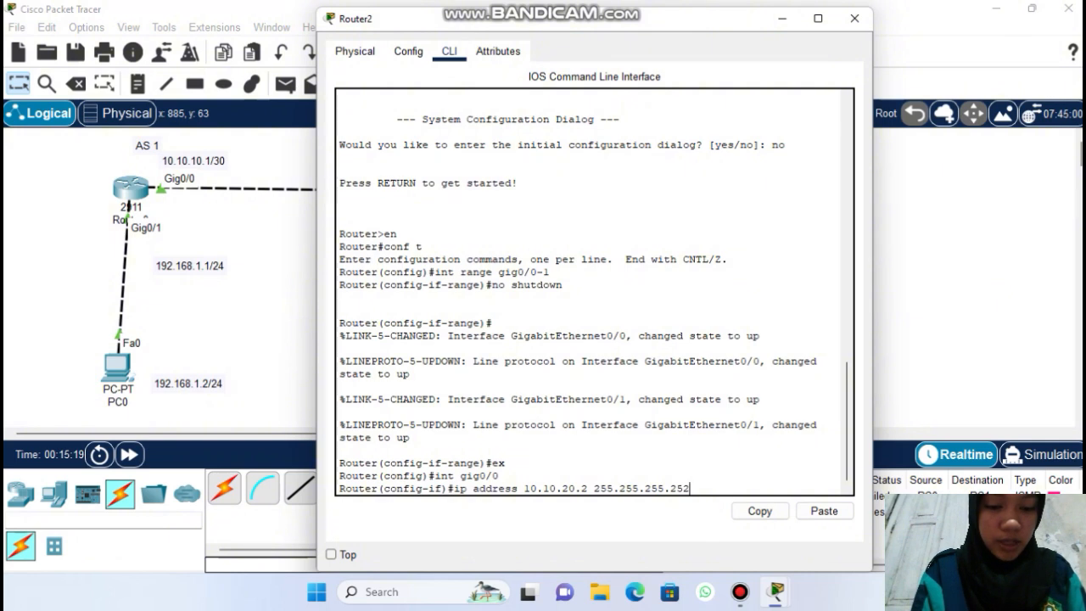
key("Return")
type("ex")
key("Return")
- Assign IP address 192.168.3.1 with mask 255.255.255.0 to Router2's interface gig0/1 and close the router's window
type("int gig0/1")
key("Return")
type("ip address 192.168.3.1 255.255.255.0")
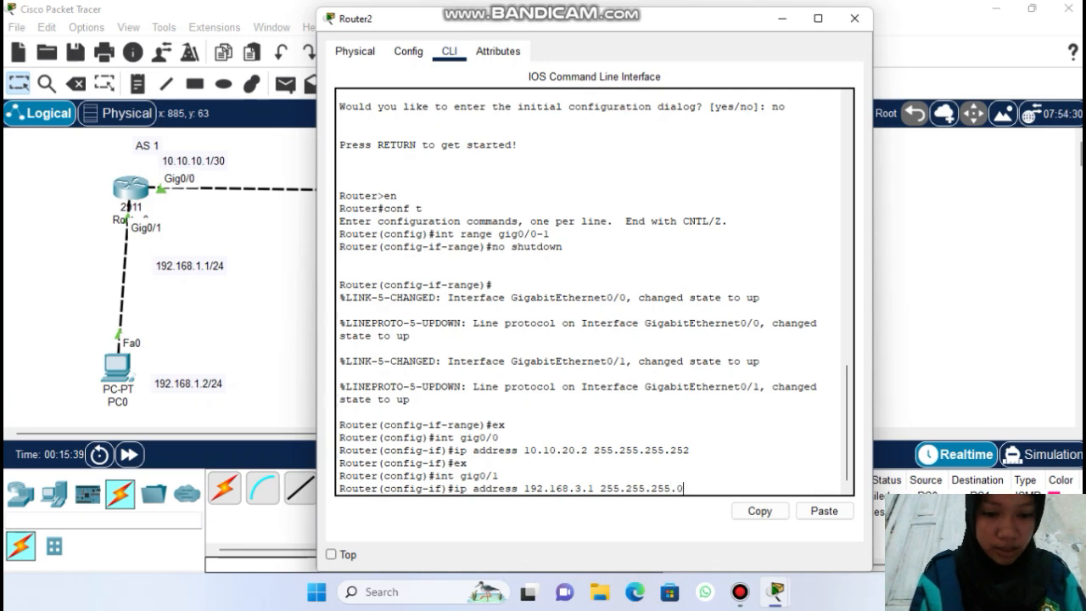
key("Return")
type("ex")
key("Return")
left_click(855, 18)
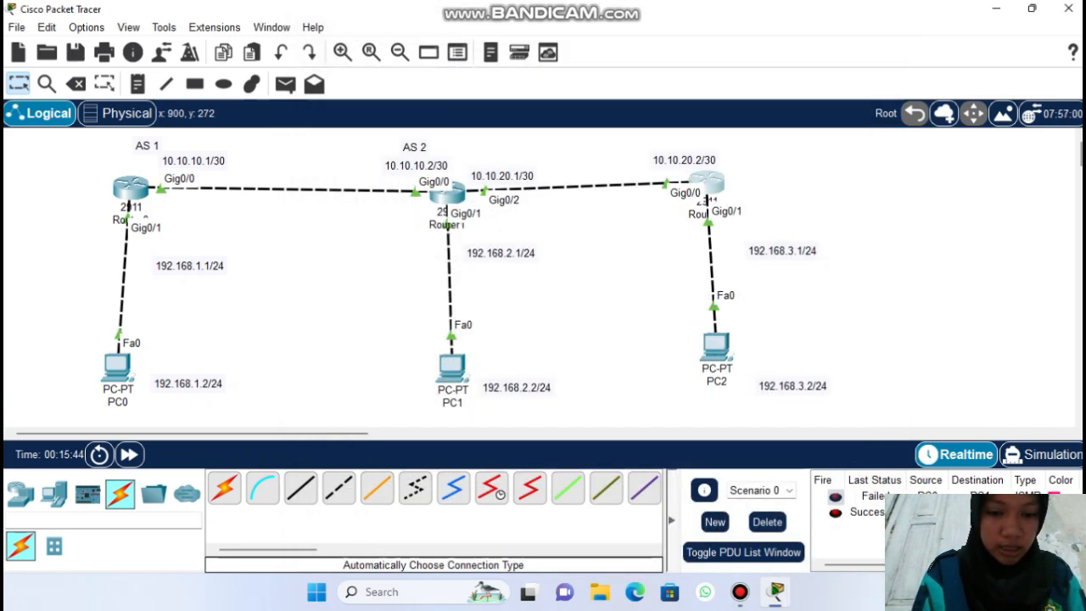
- Set PC2's static IPv4 address to 192.168.3.2, mask 255.255.255.0 and default gateway 192.168.3.1, and close its window
left_click(716, 344)
left_click(461, 88)
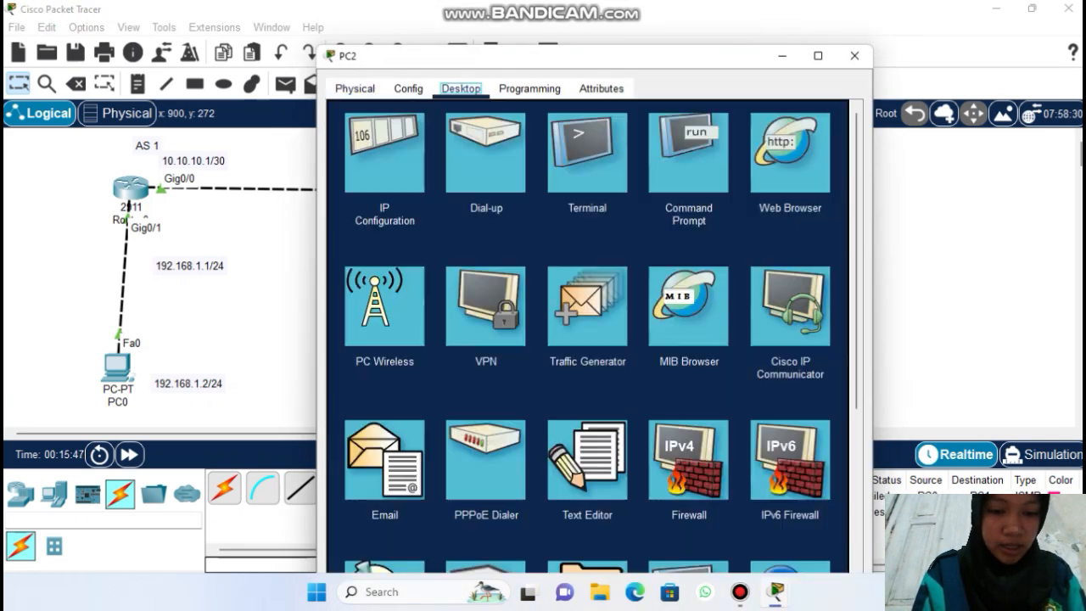
left_click(384, 153)
type("192.168.3.2")
key("Tab")
key("Tab")
key("BackSpace")
key("BackSpace")
key("BackSpace")
key("BackSpace")
key("BackSpace")
key("BackSpace")
key("BackSpace")
type("192.168.3.1")
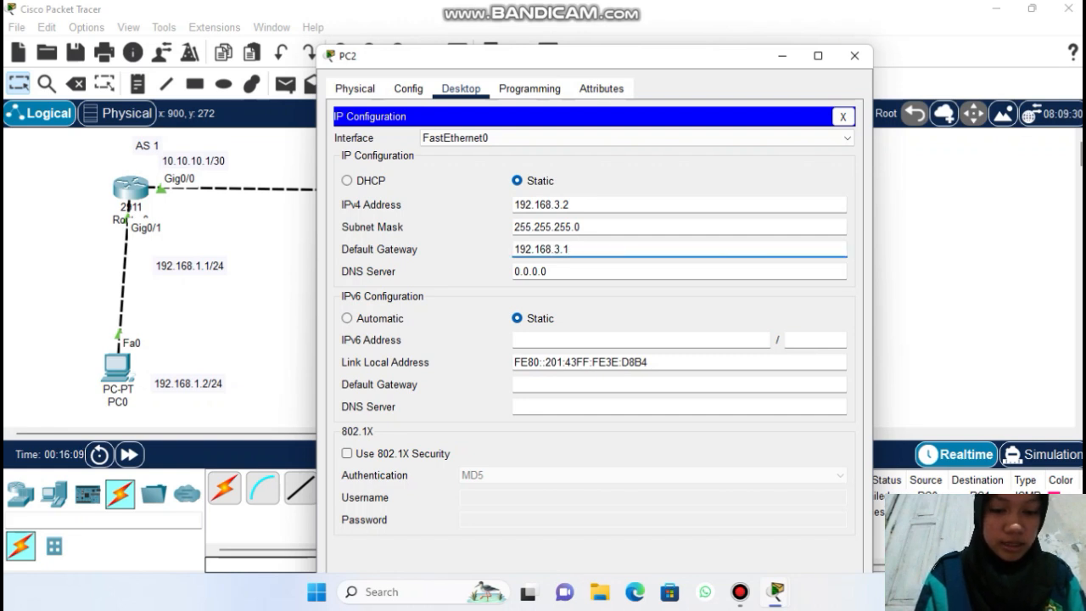
left_click(855, 55)
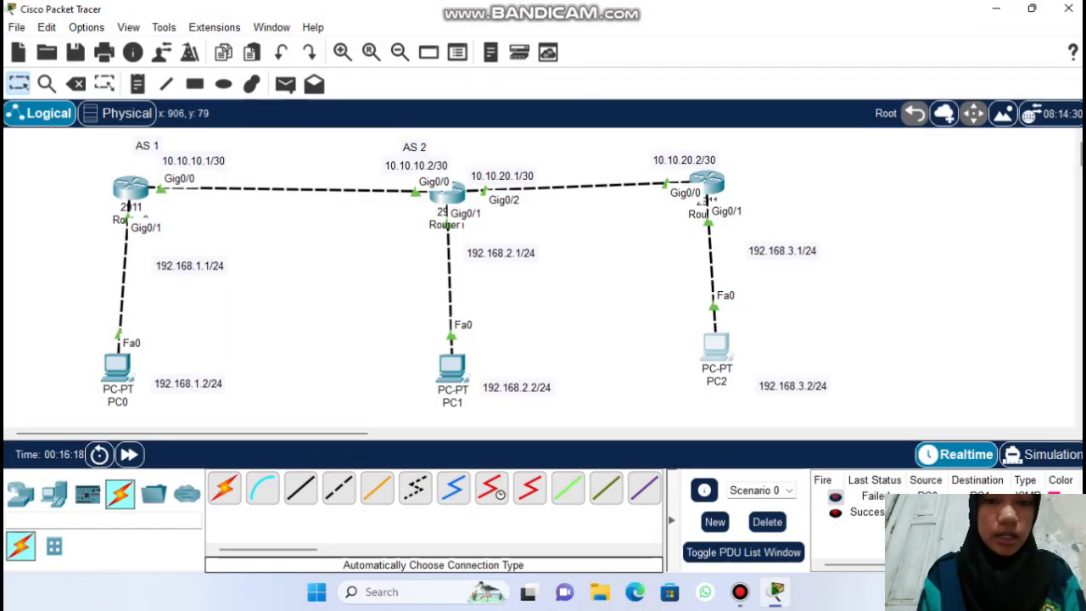
- Add the note "AS 3" above Router2
mouse_move(707, 185)
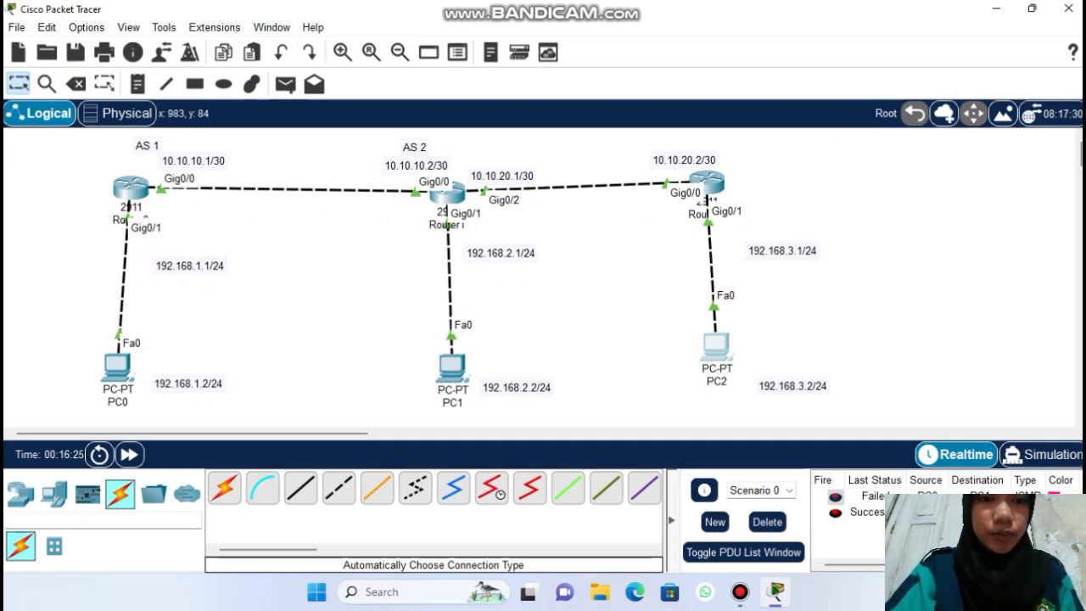
left_click(137, 83)
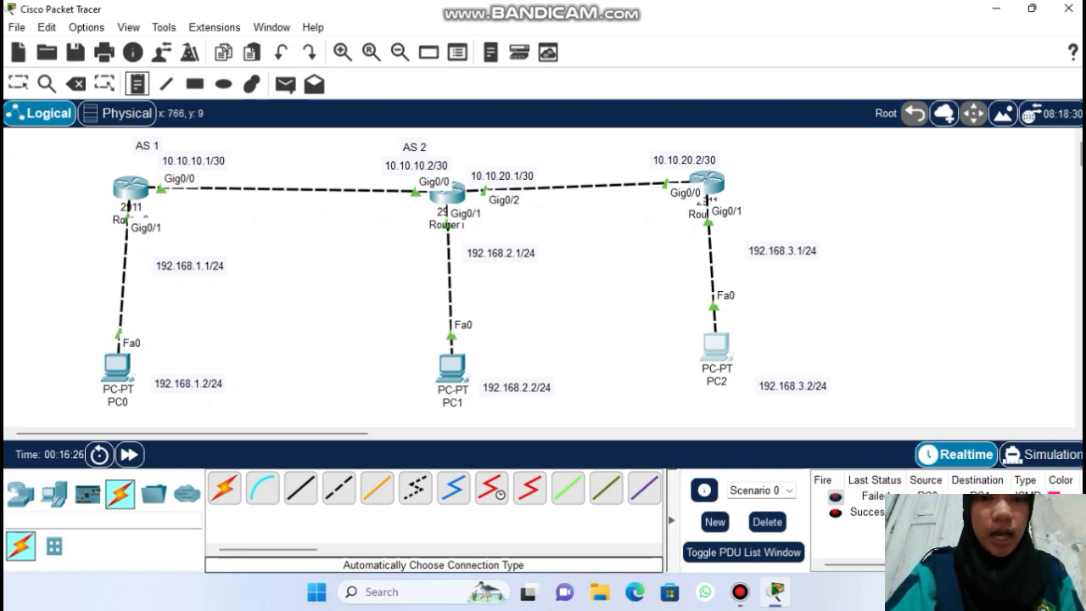
left_click(740, 144)
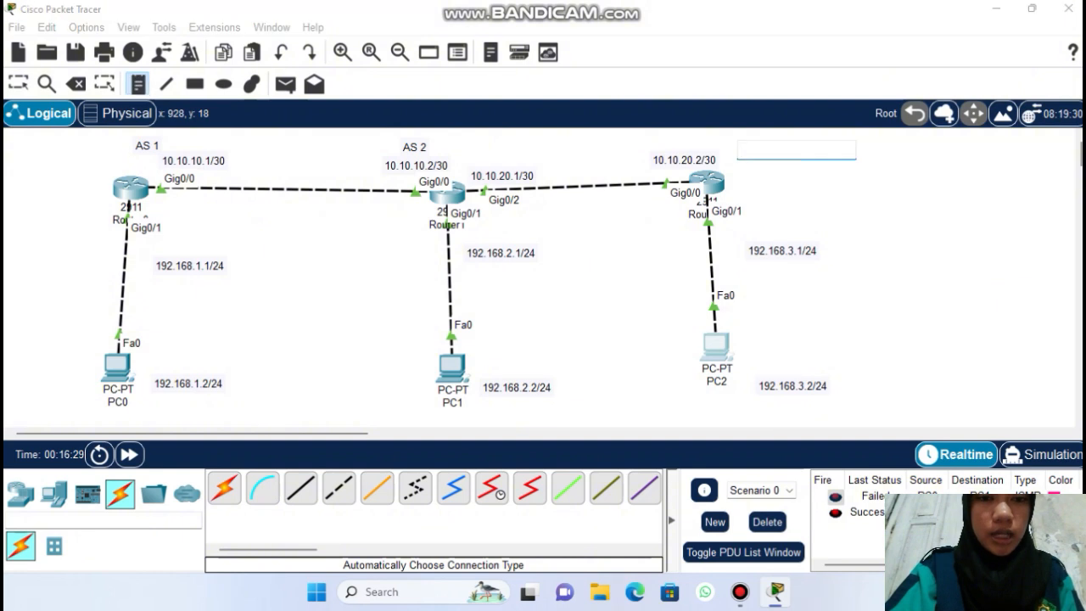
type("AS 3")
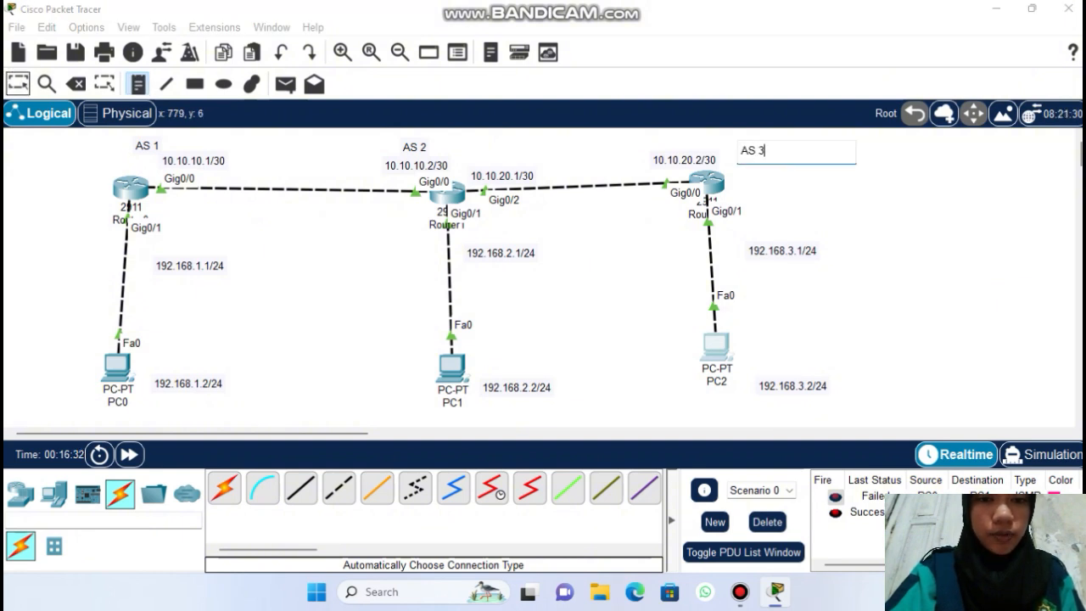
left_click(18, 83)
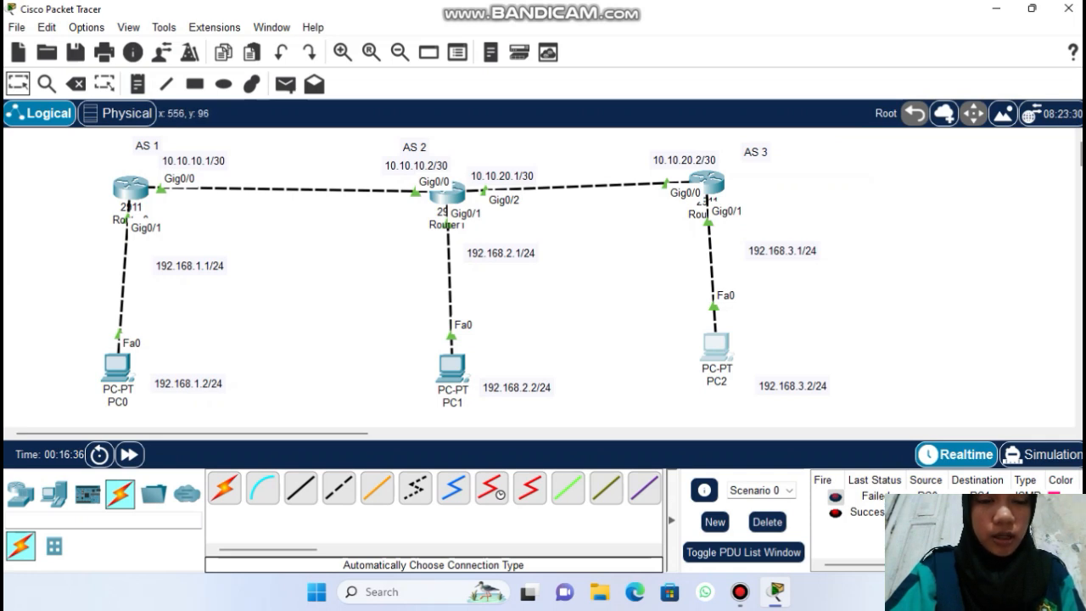
- Add neighbor 10.10.20.2 with remote-as 3 to Router1's BGP process 2
left_click(448, 198)
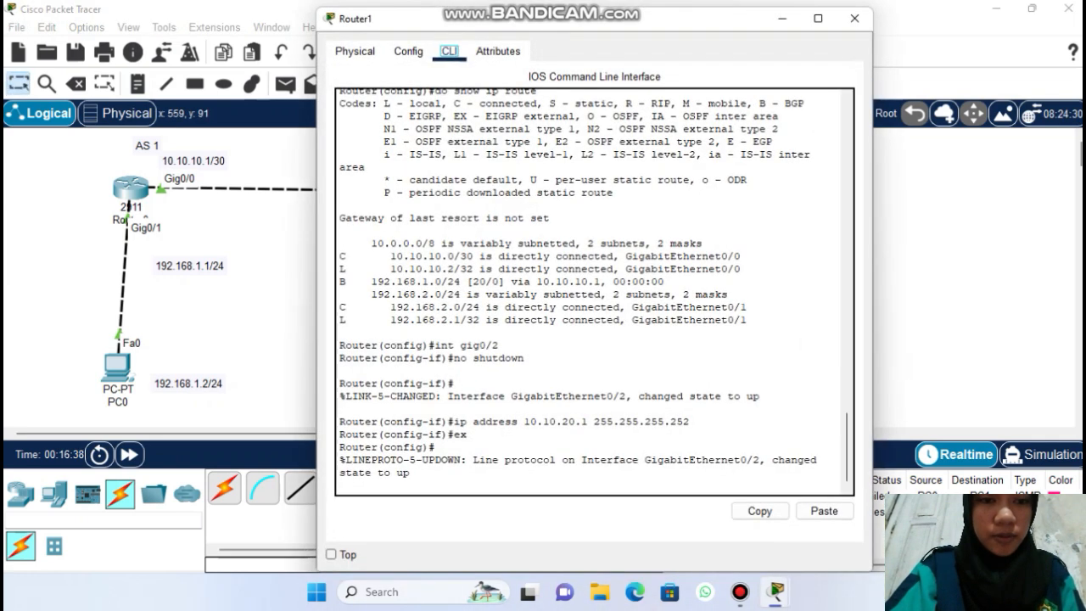
key("Return")
type("router bgp 2")
key("Return")
type("neighb")
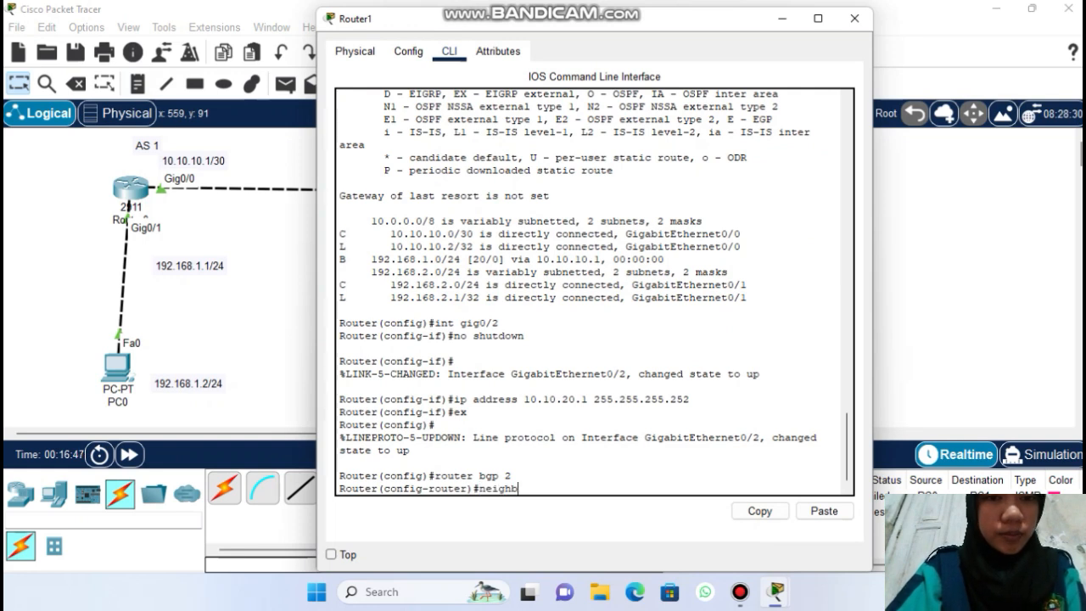
type("or 10.10.20.2 remote-as")
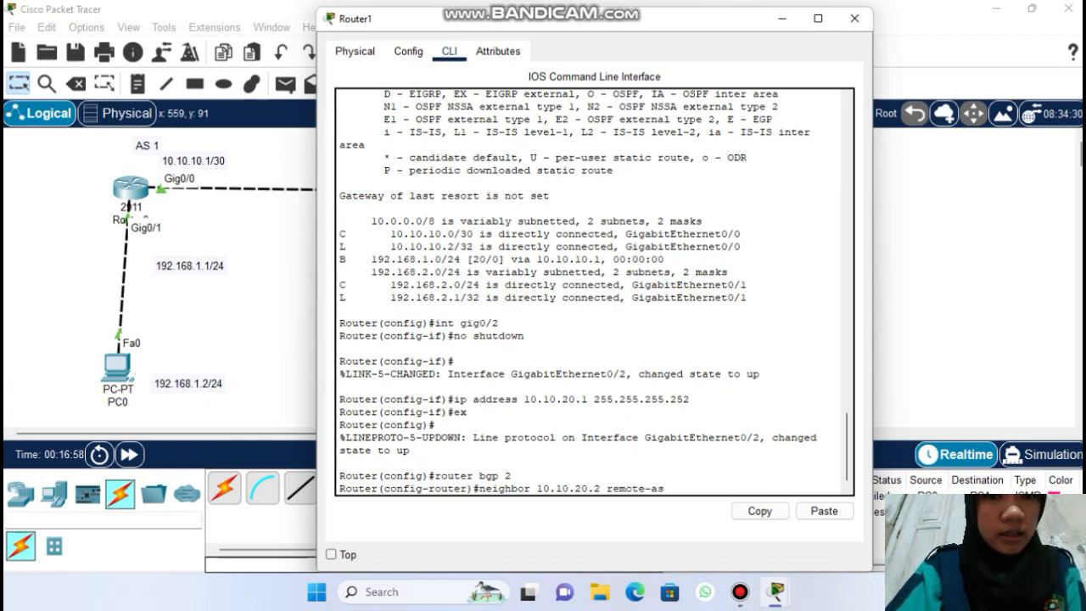
type(" 3")
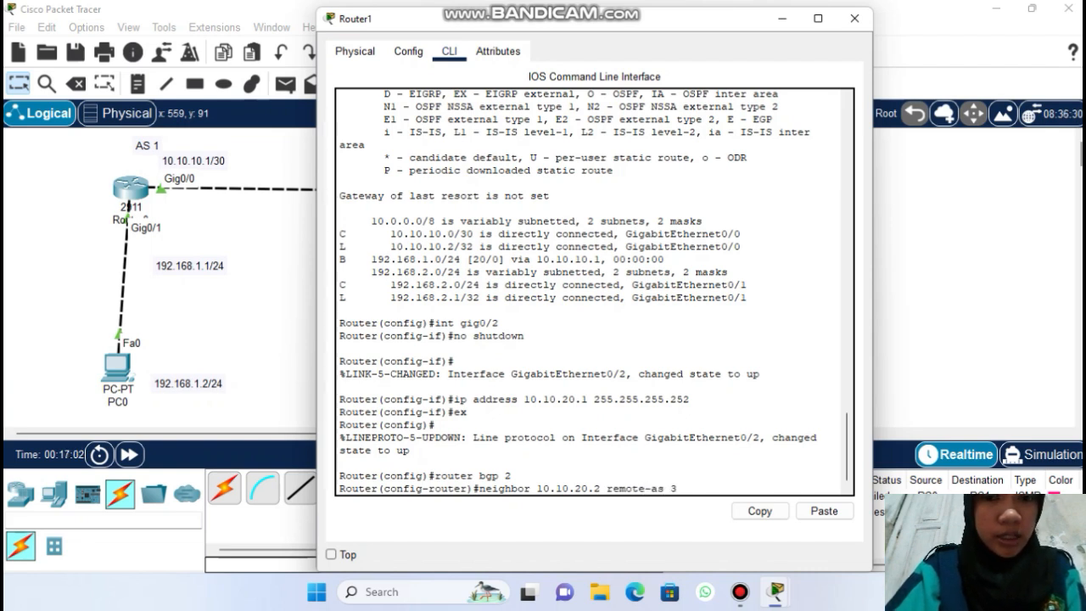
key("Return")
- Advertise network 10.10.20.0 with mask 255.255.255.252 in Router1's BGP process 2, leave router configuration mode and close the router's window
type("network 10.10")
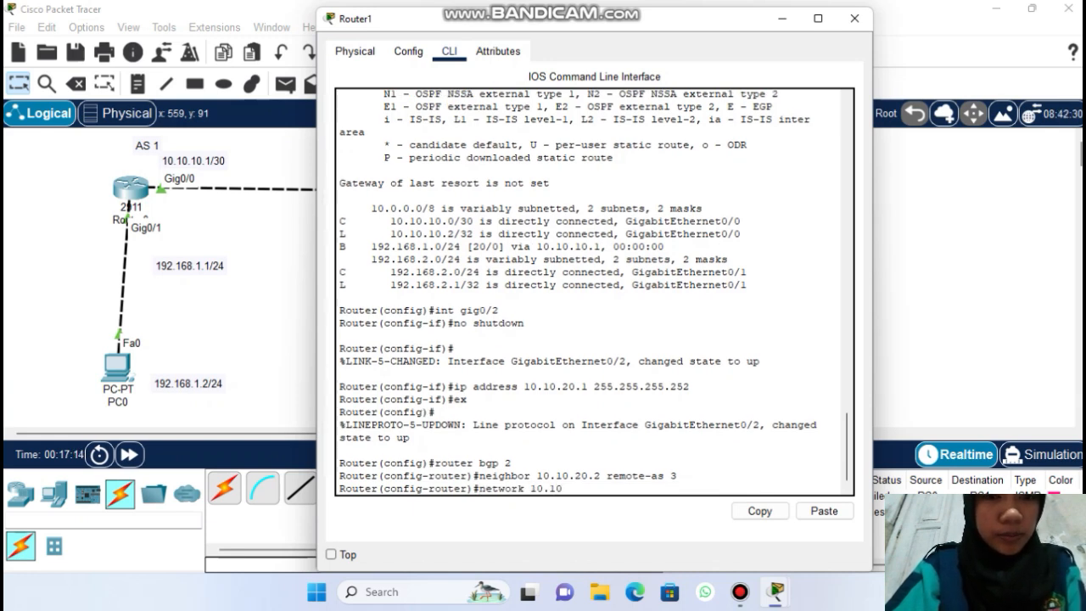
type(".20.")
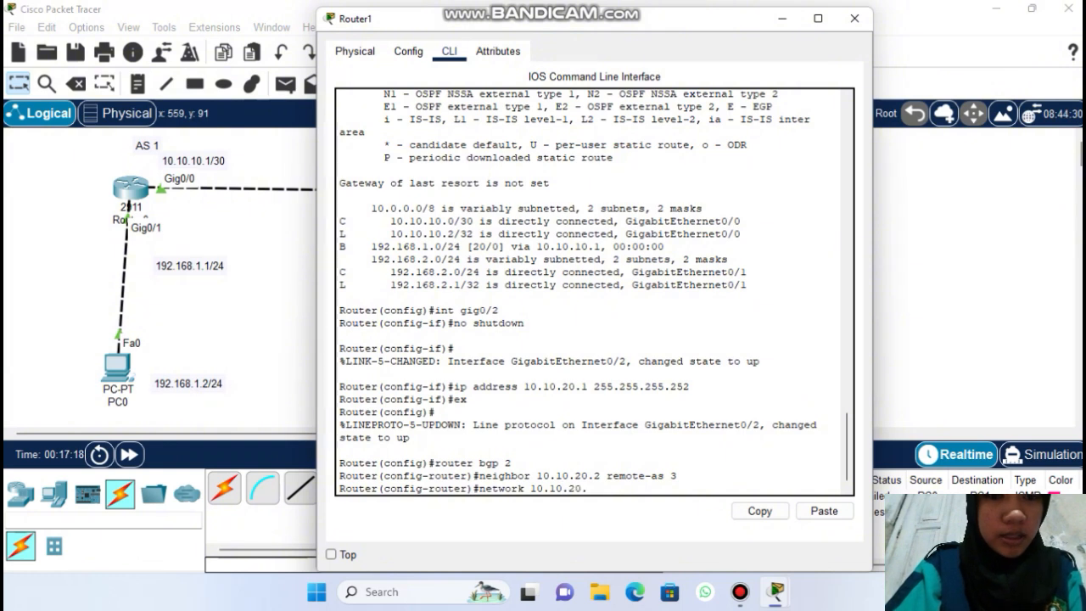
type("0 mask 255")
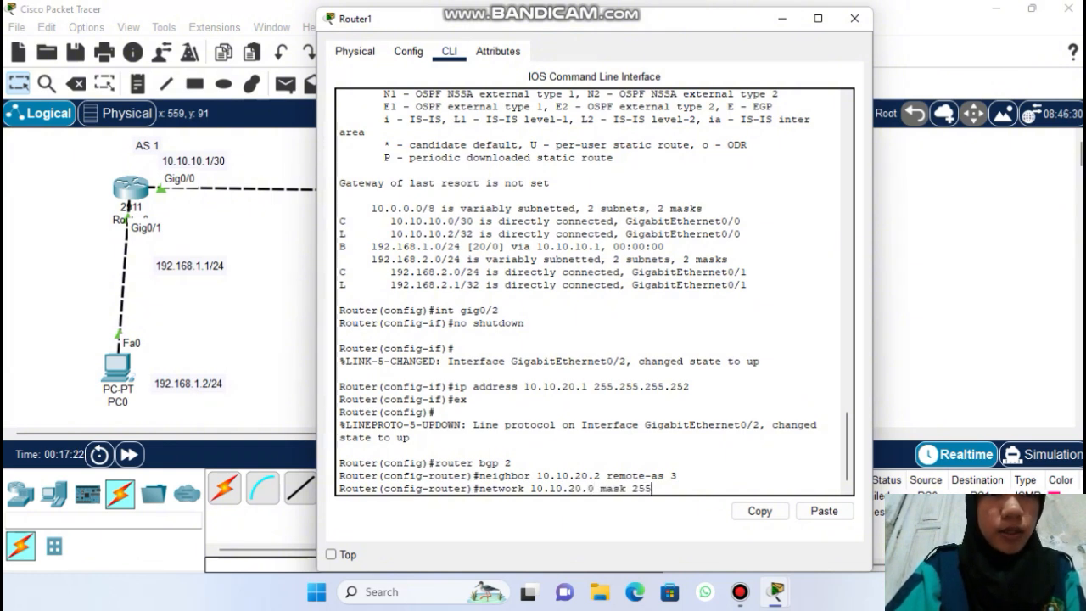
type(".255.255.252")
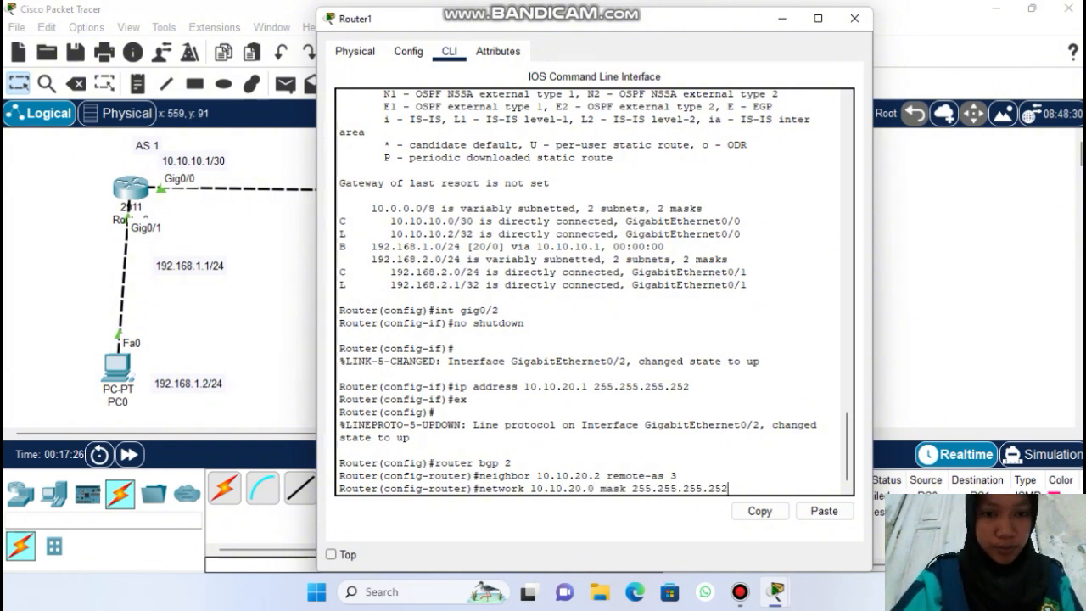
key("Return")
type("ex")
key("Return")
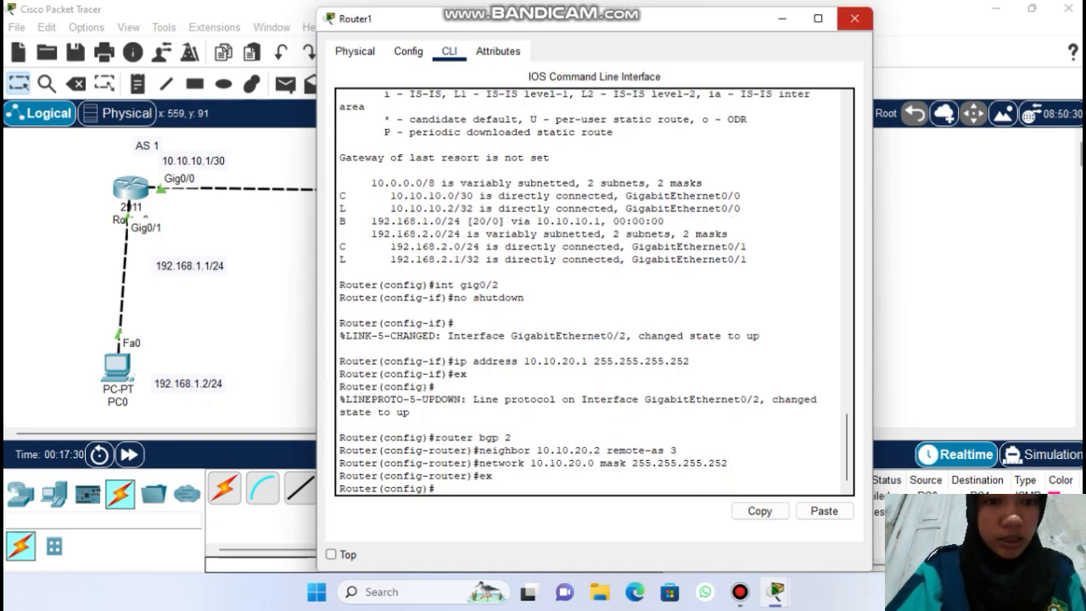
left_click(855, 18)
- Start BGP process 3 on Router2 and add neighbor 10.10.20.1 with remote-as 2
left_click(701, 187)
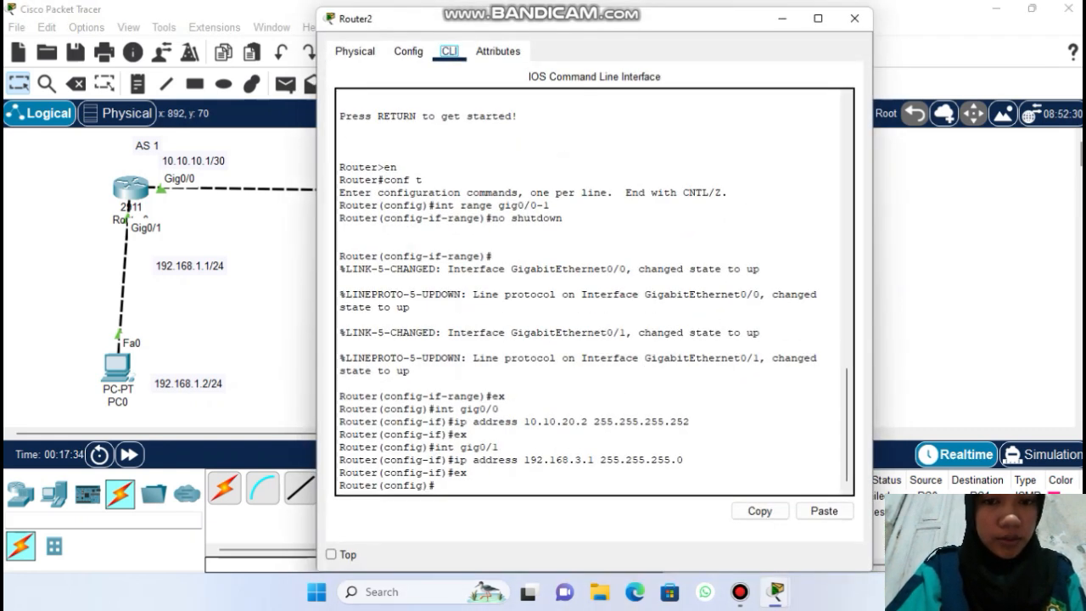
key("Return")
type("router bgp 3")
key("Return")
type("neig")
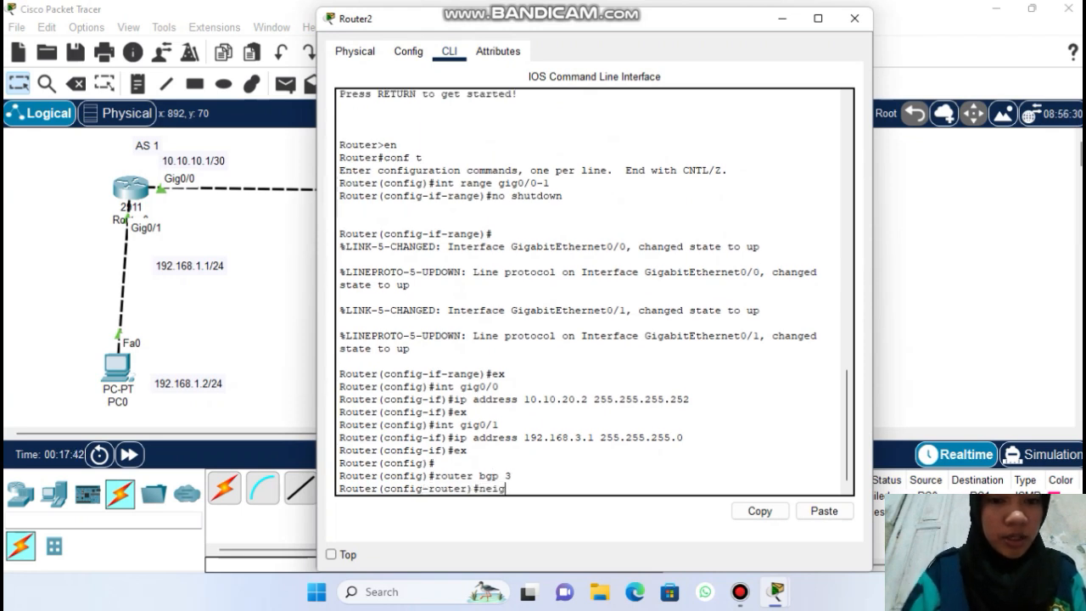
type("hbor")
type(" 10.10.10")
type("20.")
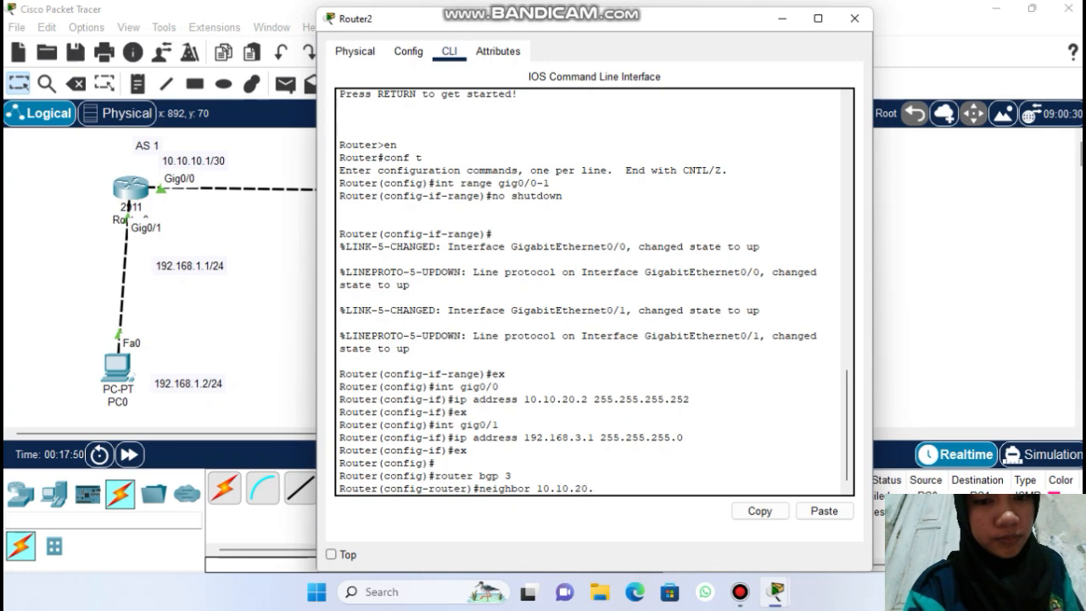
type("1 remote-as")
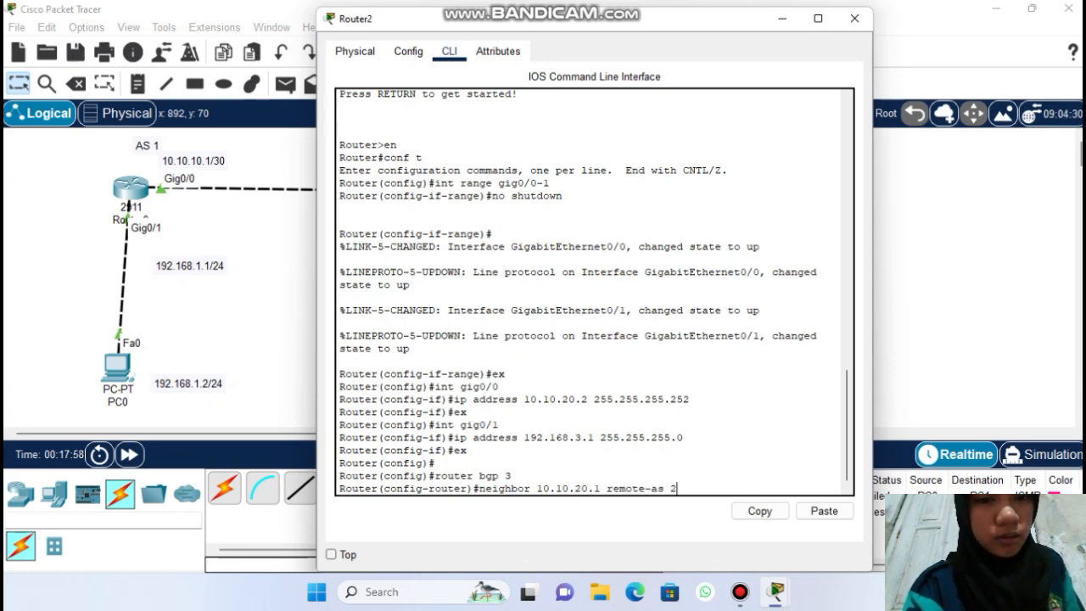
type(" 2")
key("Return")
- Advertise networks 10.10.20.0 mask 255.255.255.252 and 192.168.3.0 mask 255.255.255.0 in Router2's BGP process, and exit router configuration mode
type("netw")
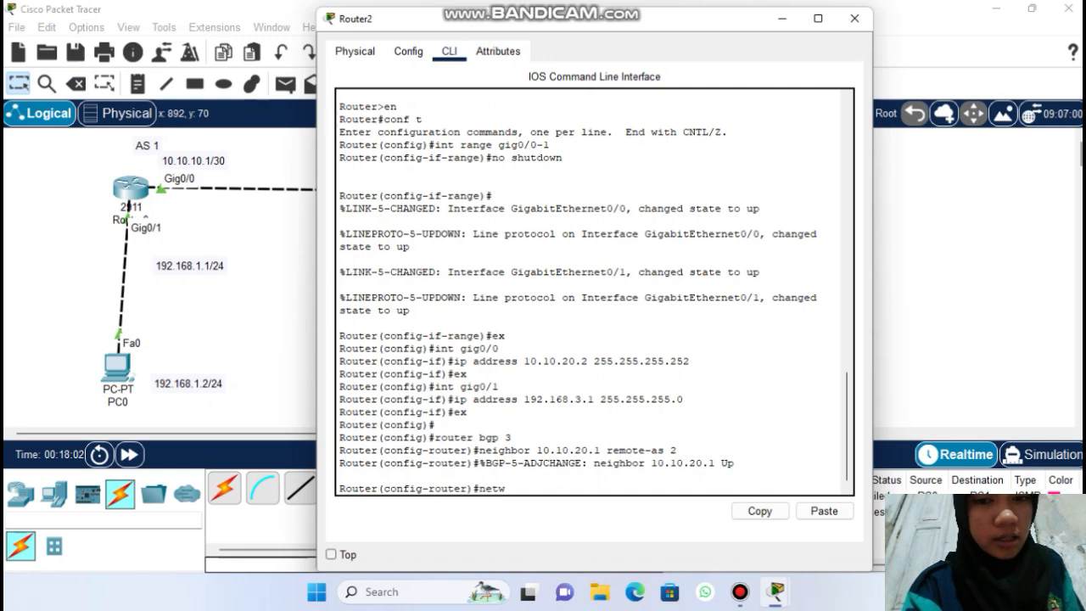
type("ork 10.10.20.0 mask 255")
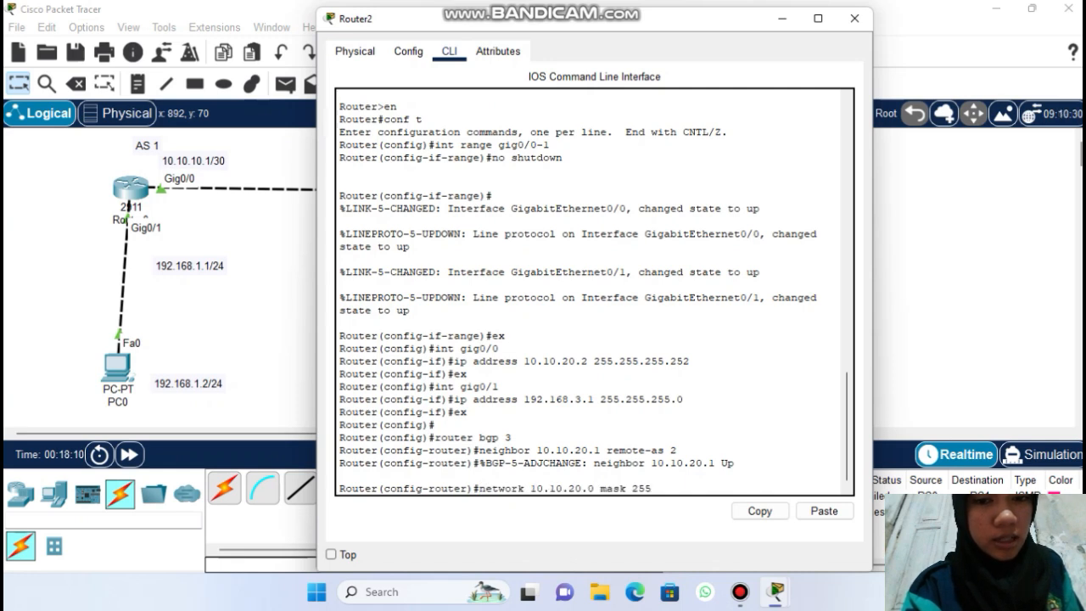
type(".255.255.252")
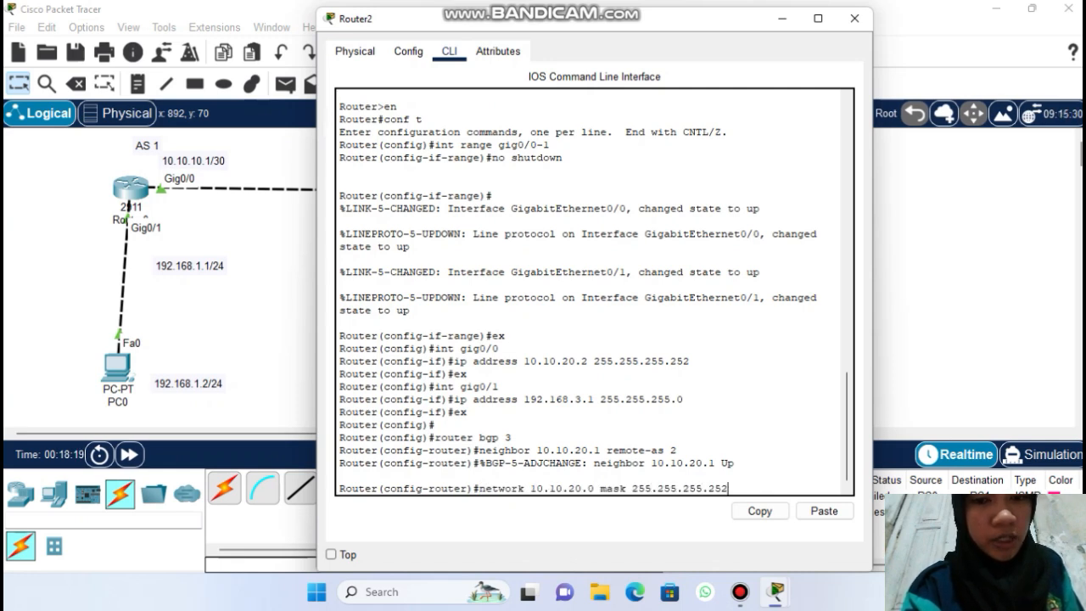
key("Return")
type("network 192.168.3.0 mask 255.")
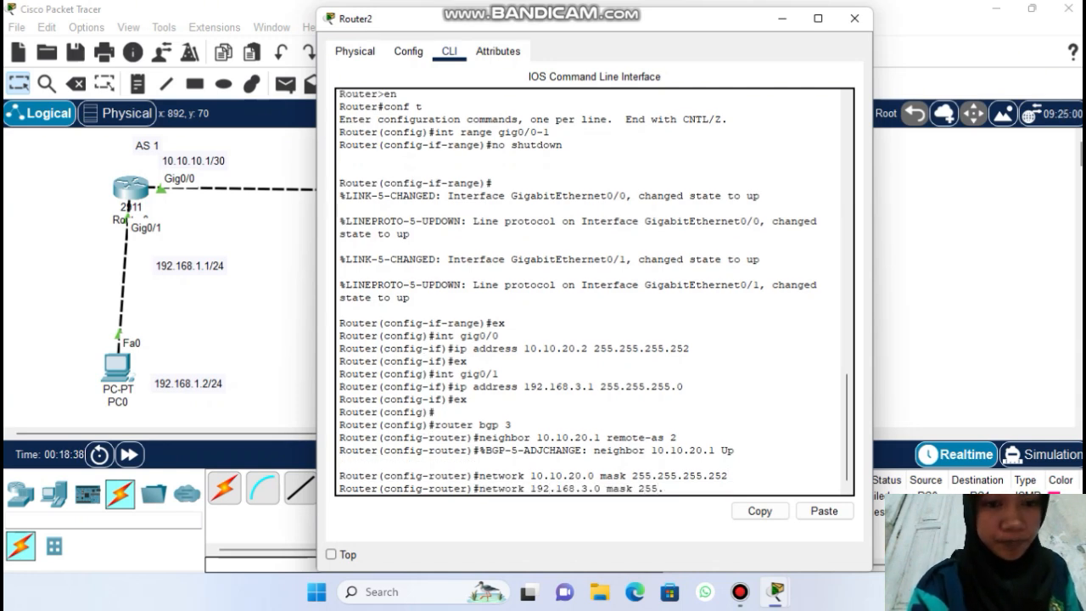
type("255.255.0")
key("Return")
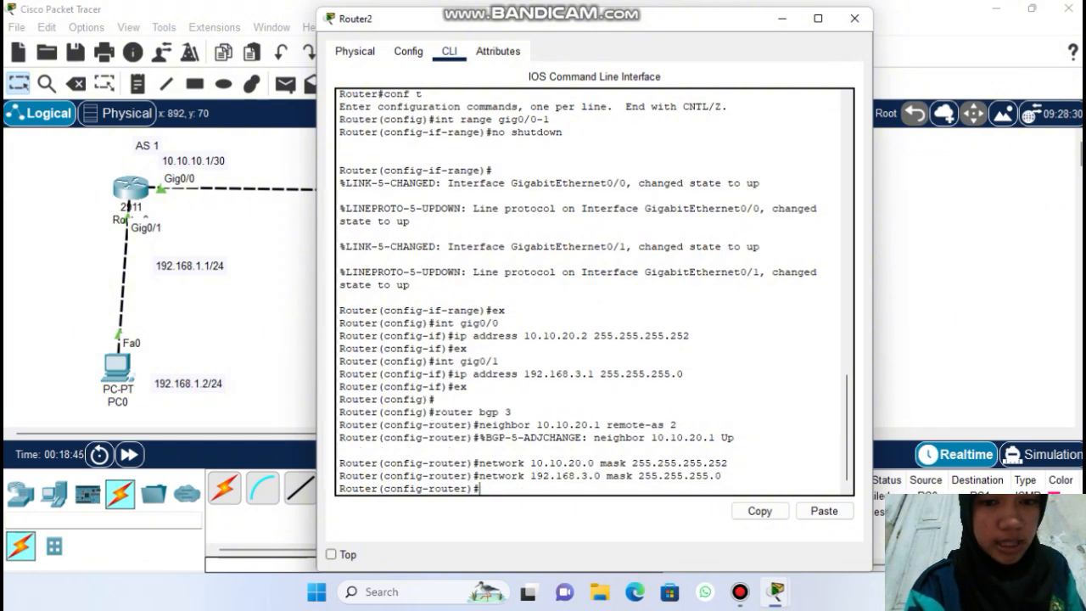
type("ex")
key("Return")
- Display Router2's IP routing table from configuration mode to check the BGP routes, and close the router's window
type("do show ip route")
key("Return")
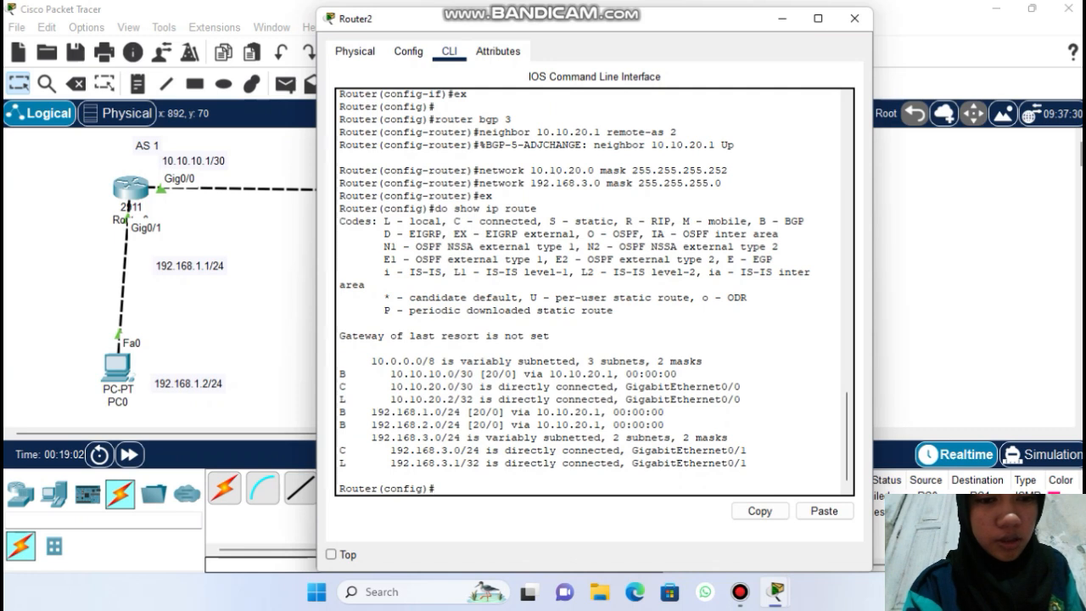
left_click(855, 18)
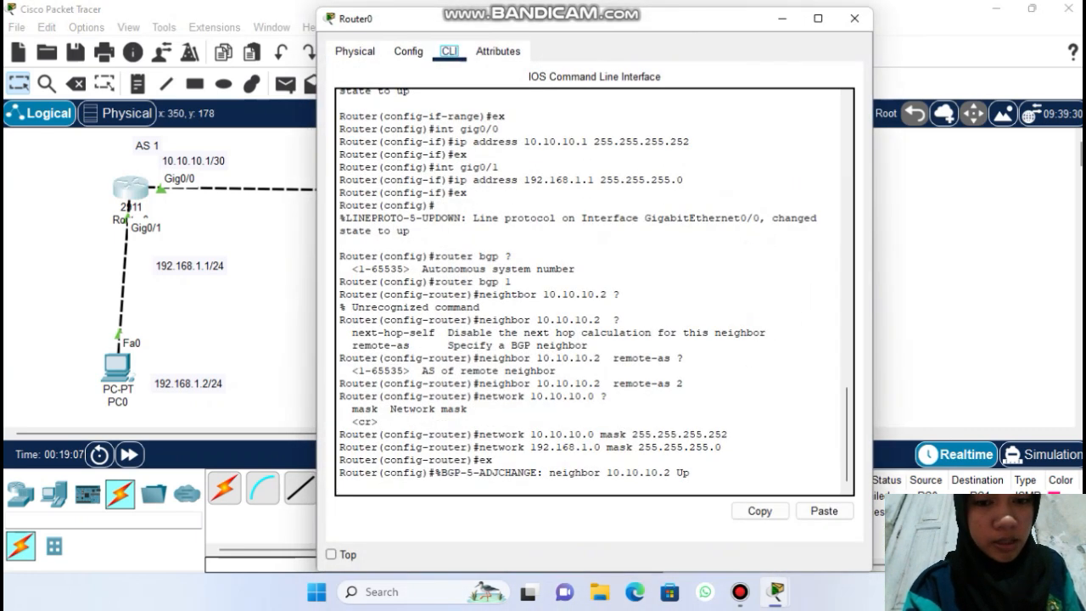
- Display Router0's IP routing table from configuration mode to check the BGP routes, and close its window
key("Return")
key("Return")
type("do show ip route\\")
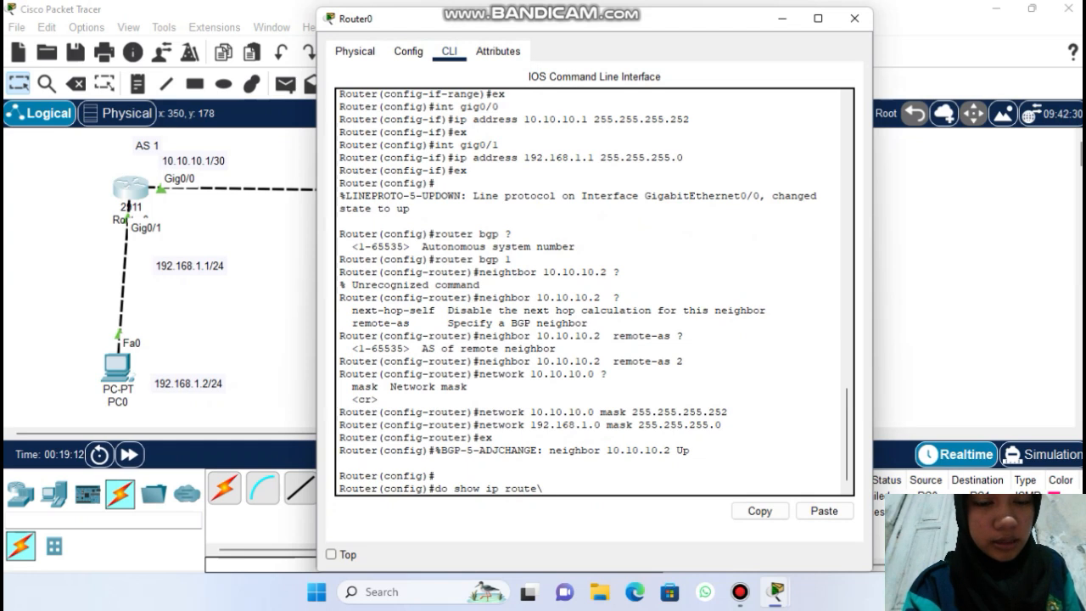
key("BackSpace")
key("Return")
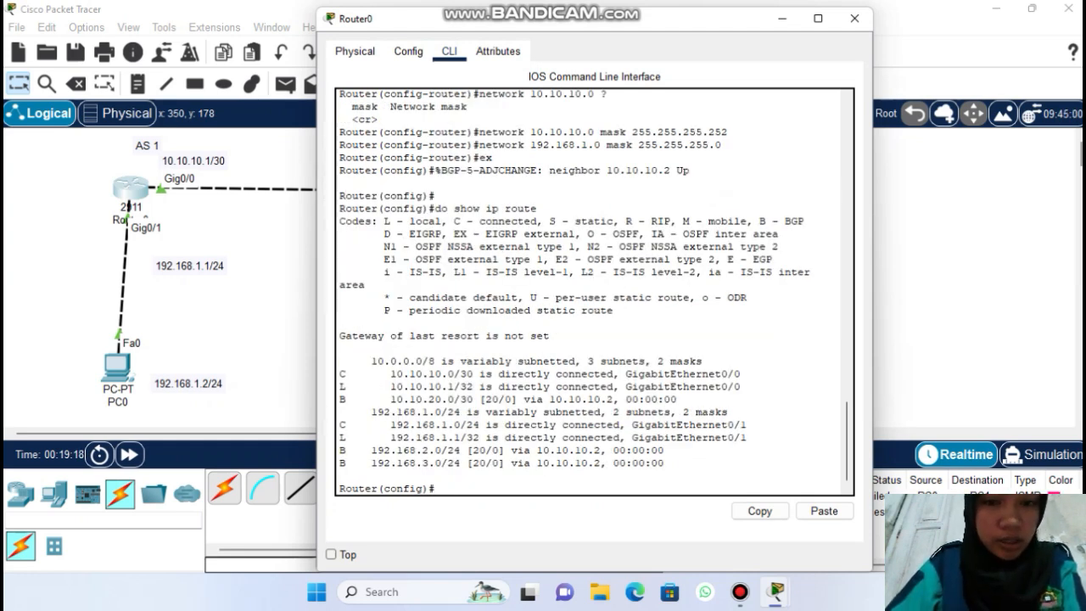
left_click(855, 18)
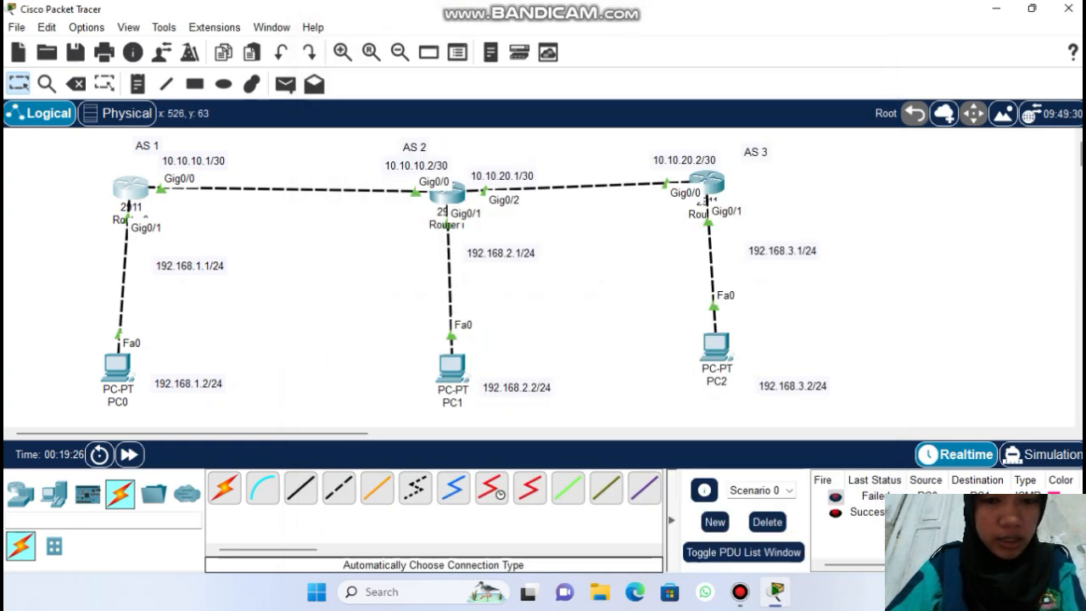
- Test connectivity by sending a simple PDU from PC2 to PC0 and another from PC2 to PC1
left_click(285, 84)
left_click(722, 347)
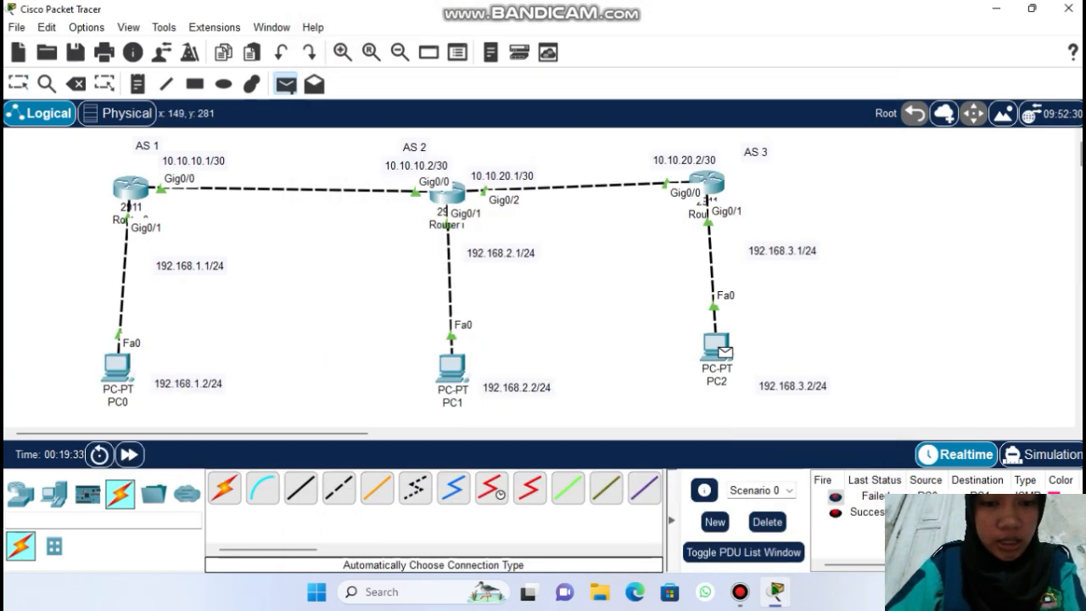
left_click(119, 362)
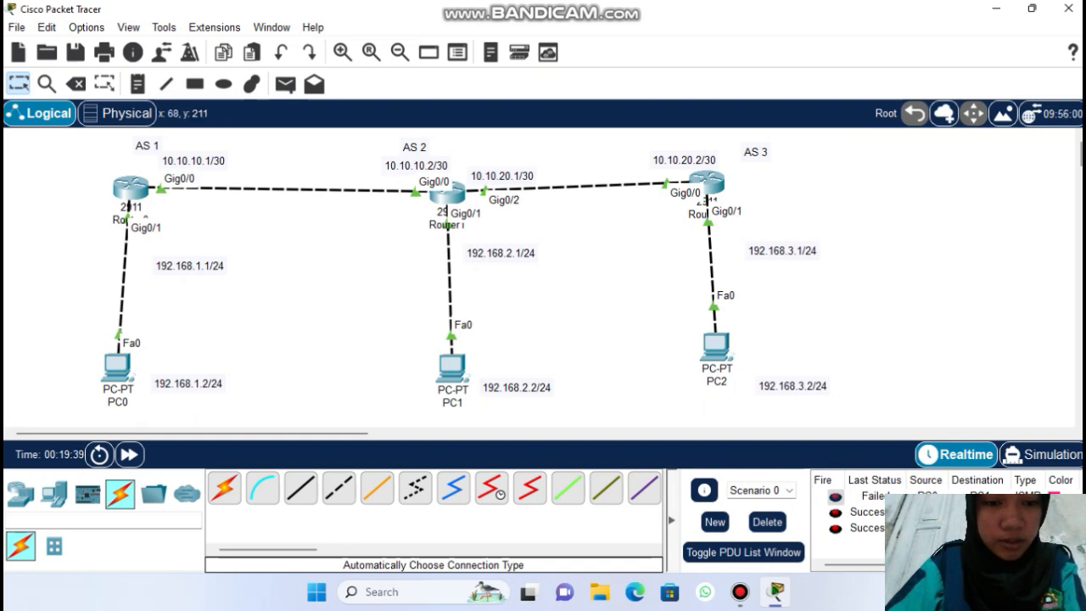
left_click(285, 84)
left_click(716, 347)
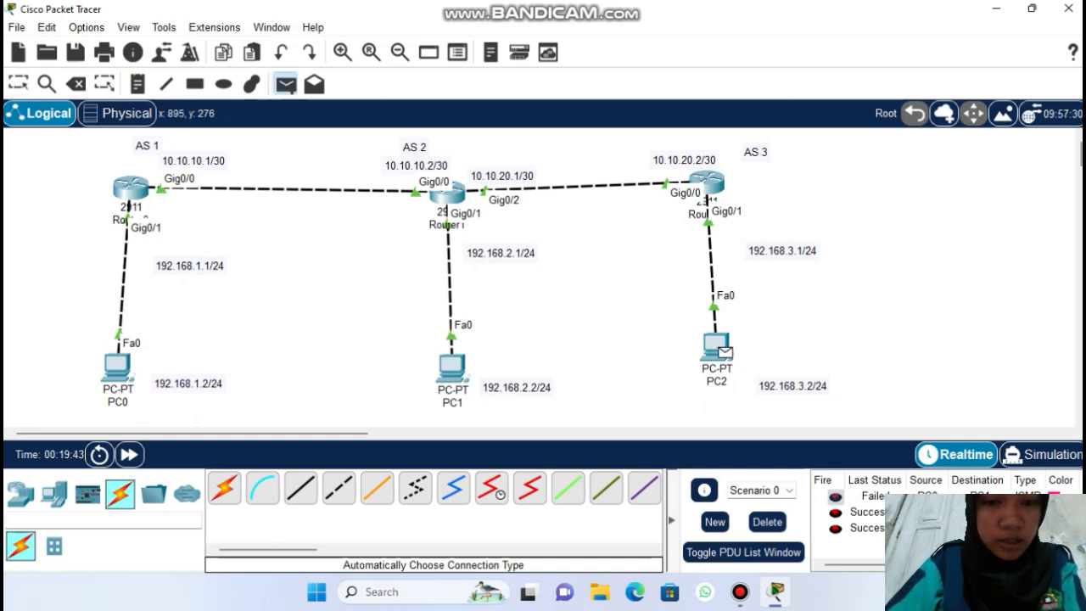
left_click(449, 365)
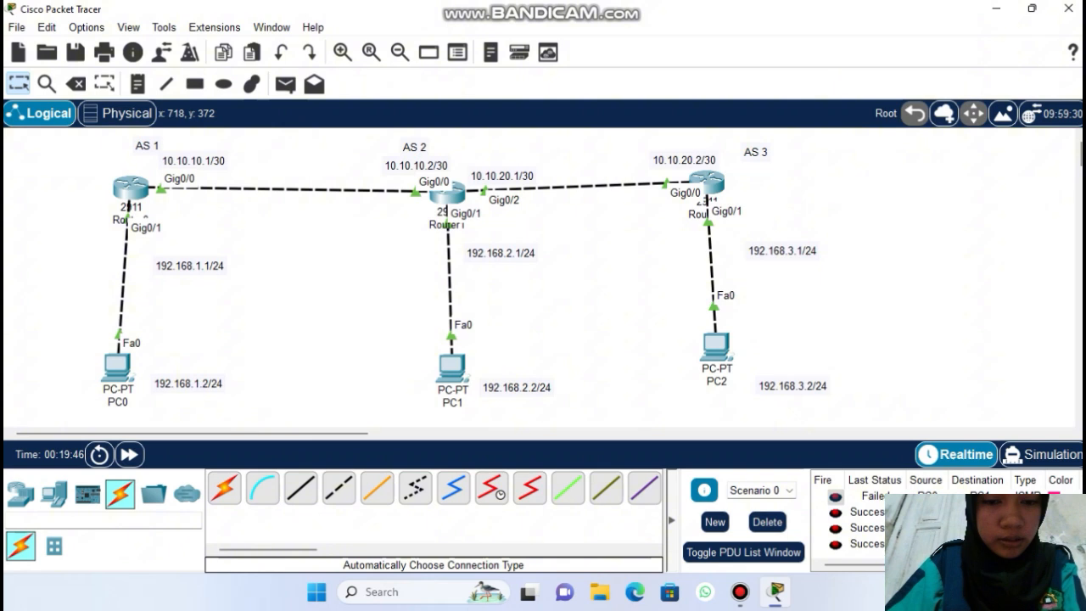